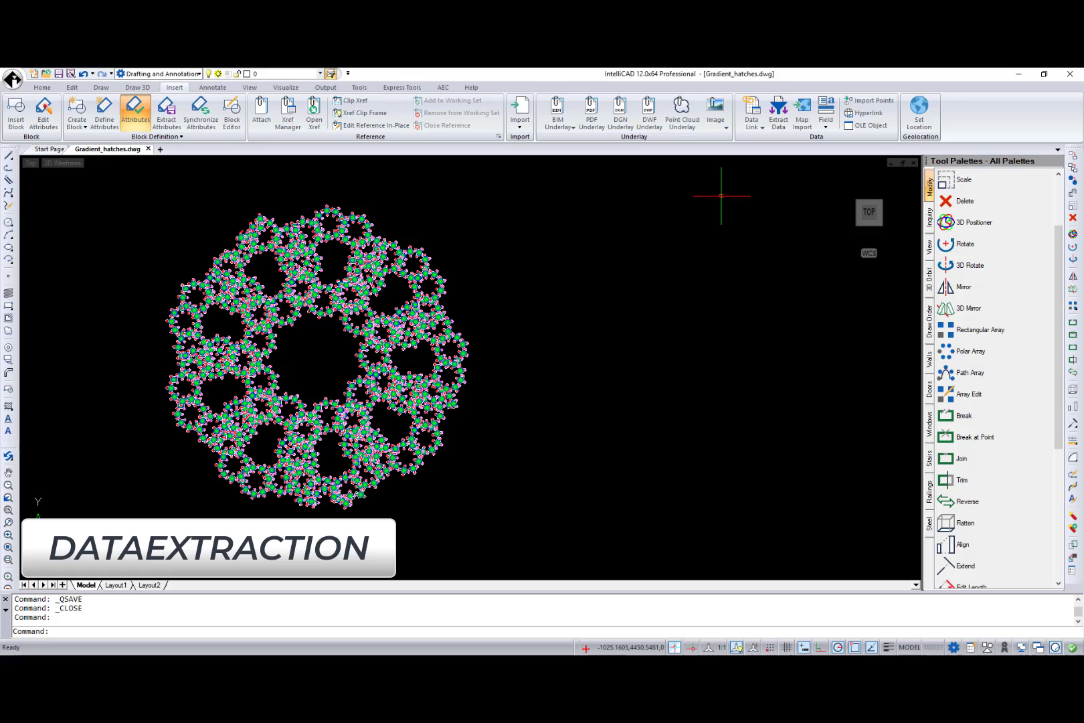
Start a new data extraction saved as 'Data Table', with the current drawing as the source.
click(777, 118)
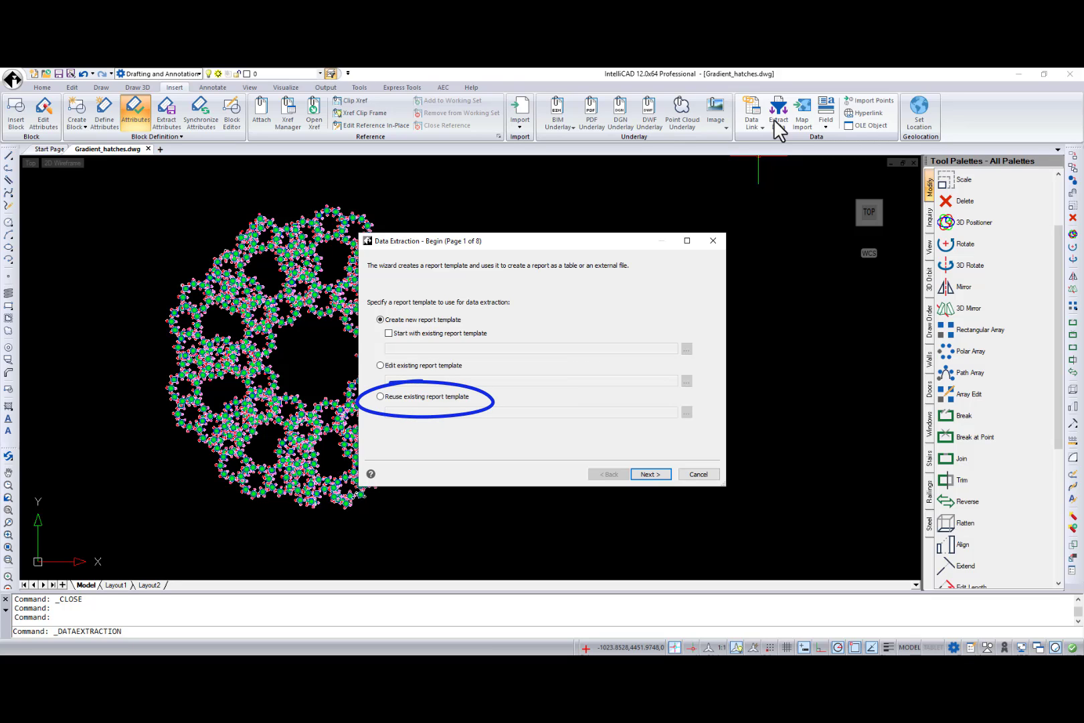
click(663, 476)
text(Data)
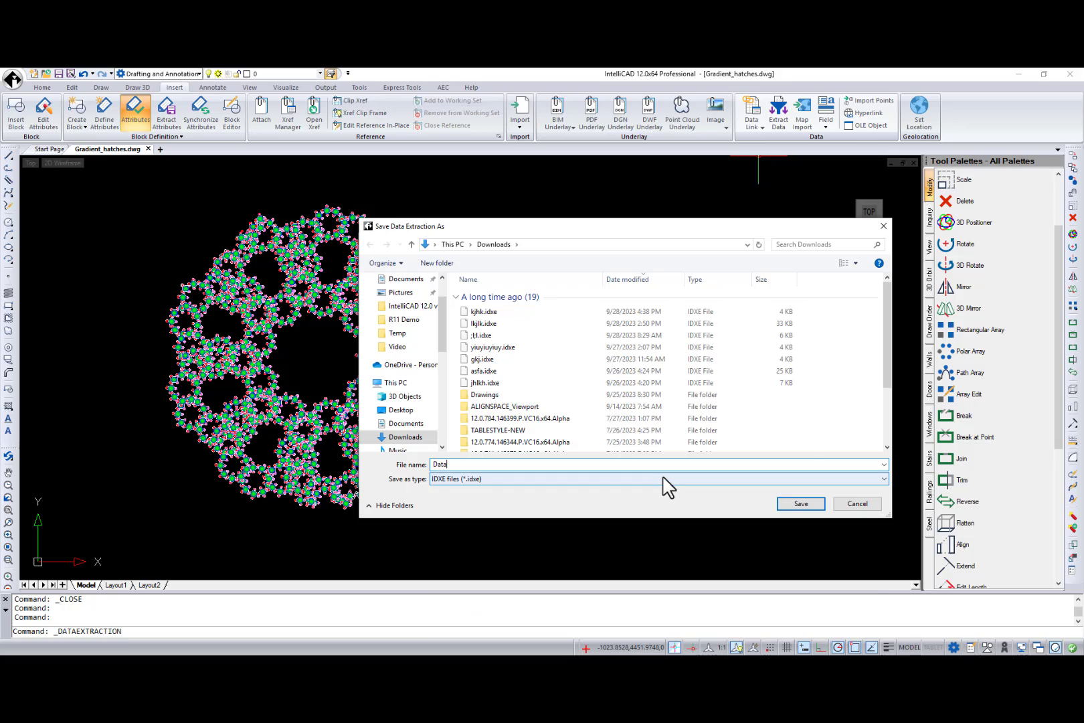
text( Table)
key(Return)
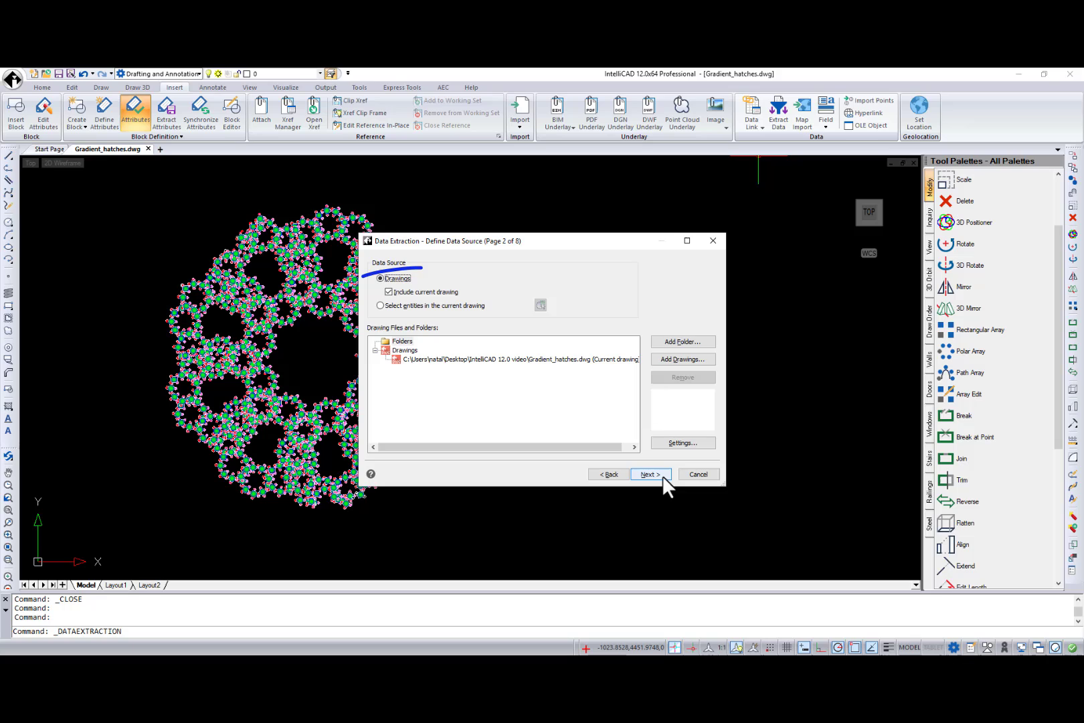
click(490, 360)
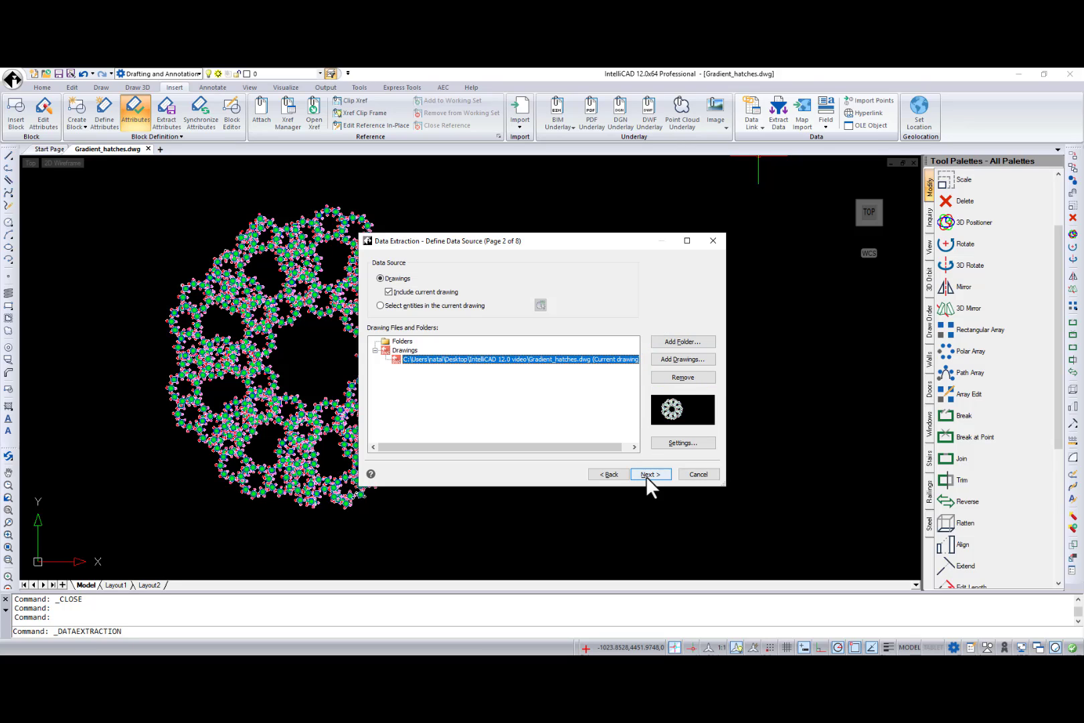
click(645, 475)
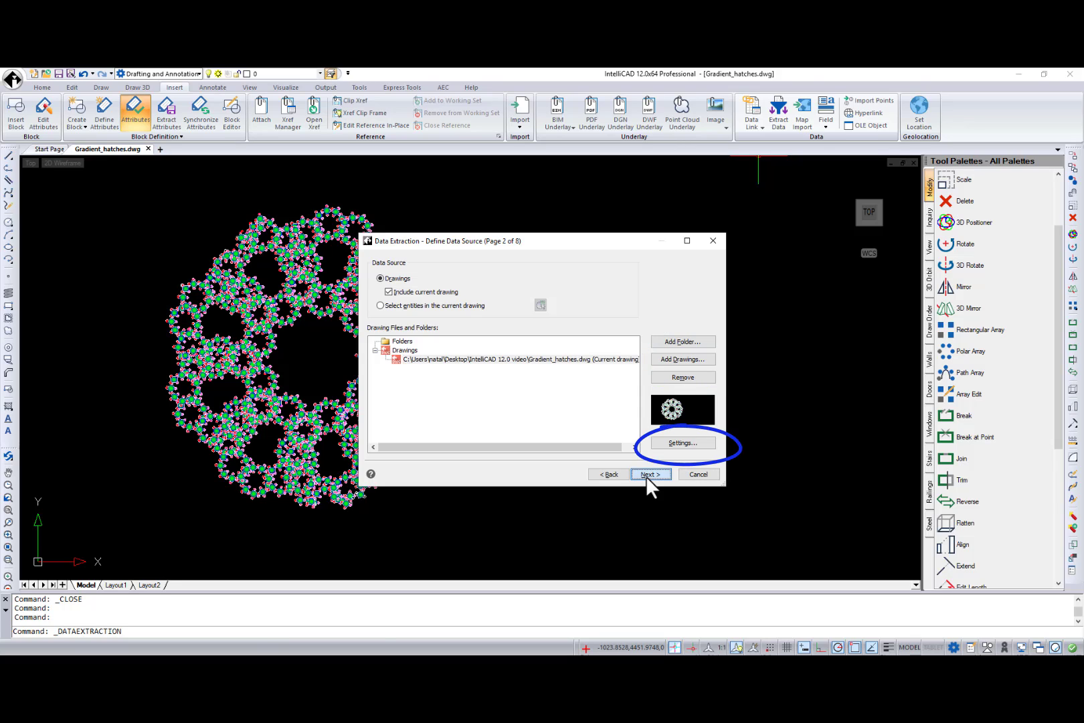
Exclude HATCH and LWPOLYLINE, and keep only the Area property for the circles.
click(378, 312)
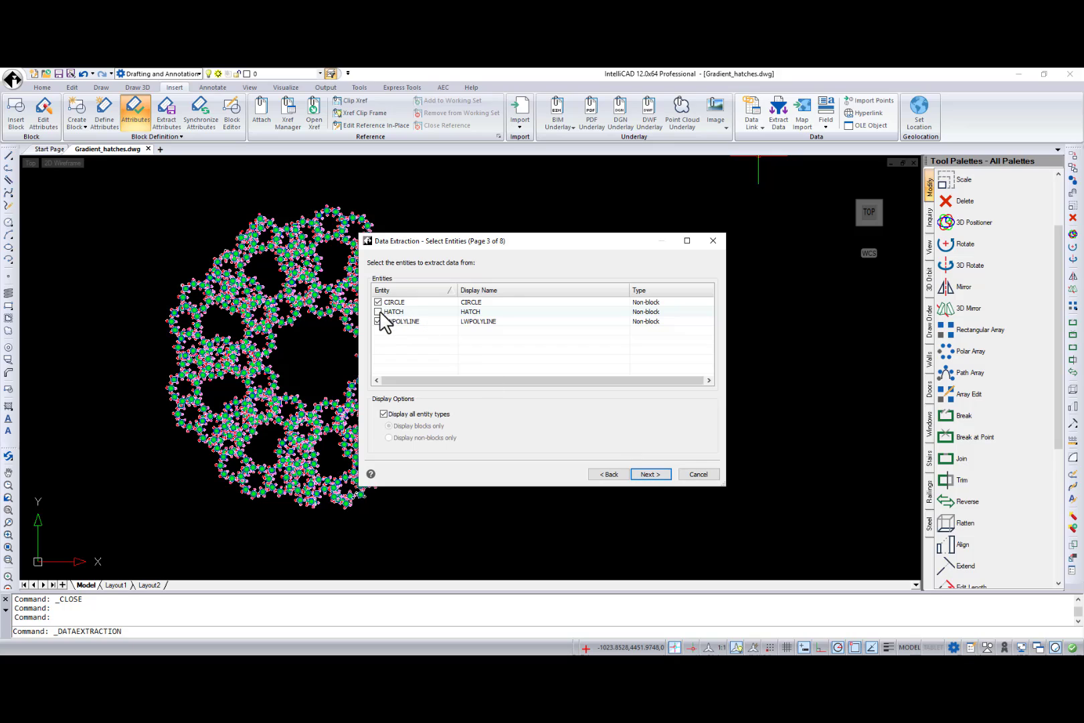
click(379, 322)
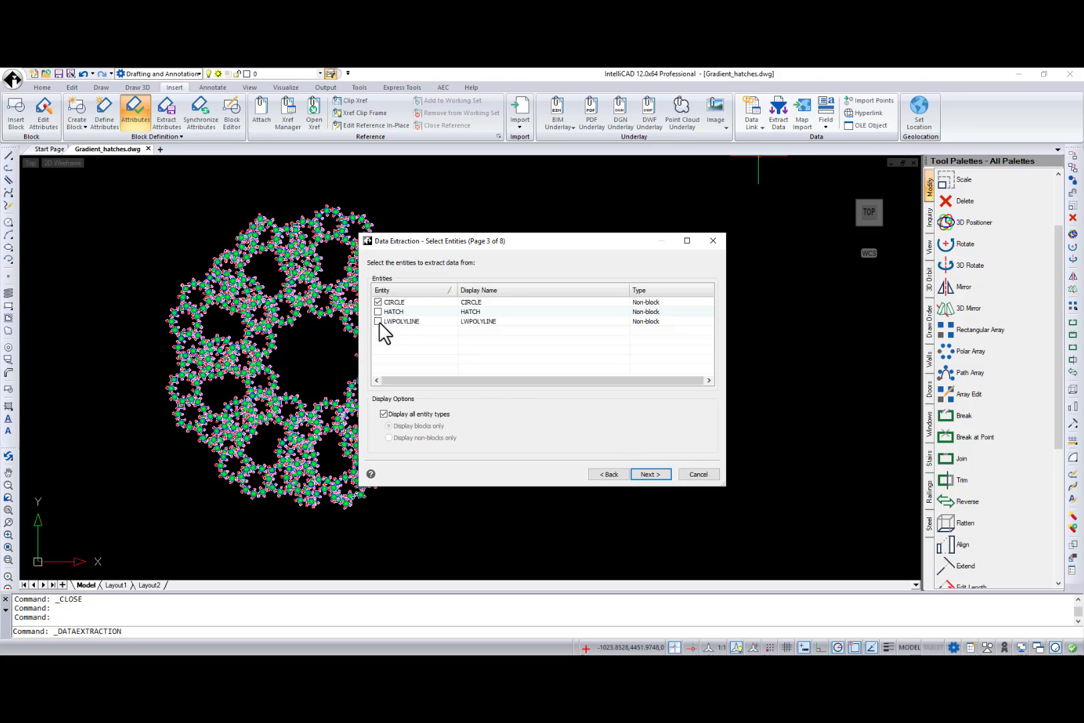
click(657, 475)
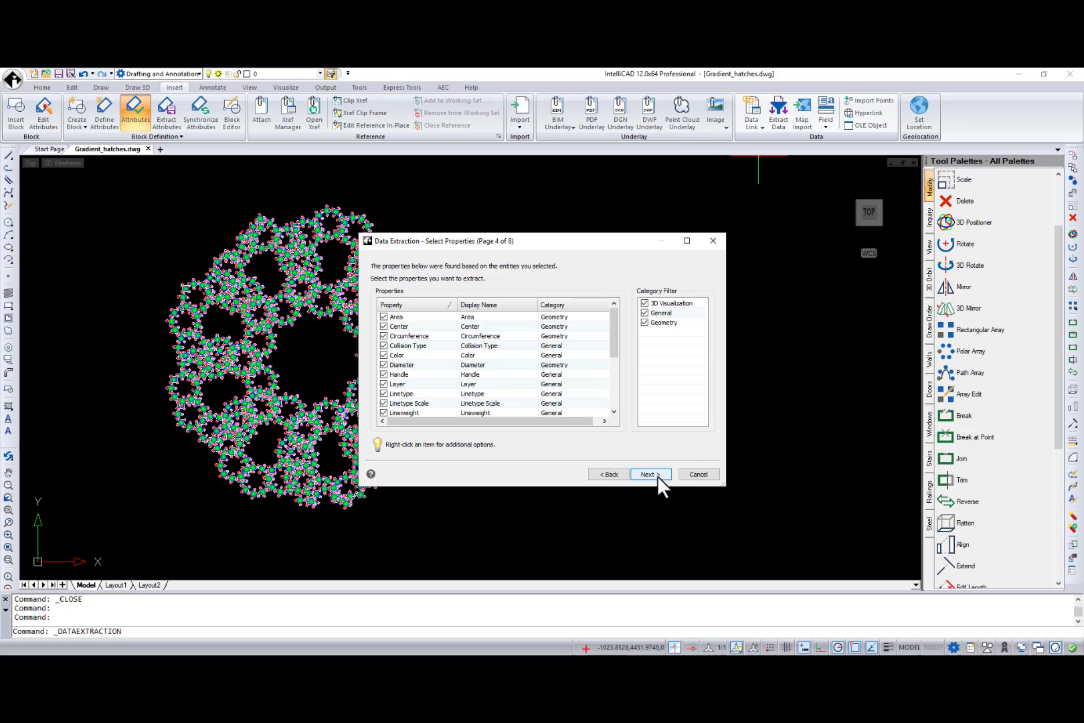
right_click(438, 349)
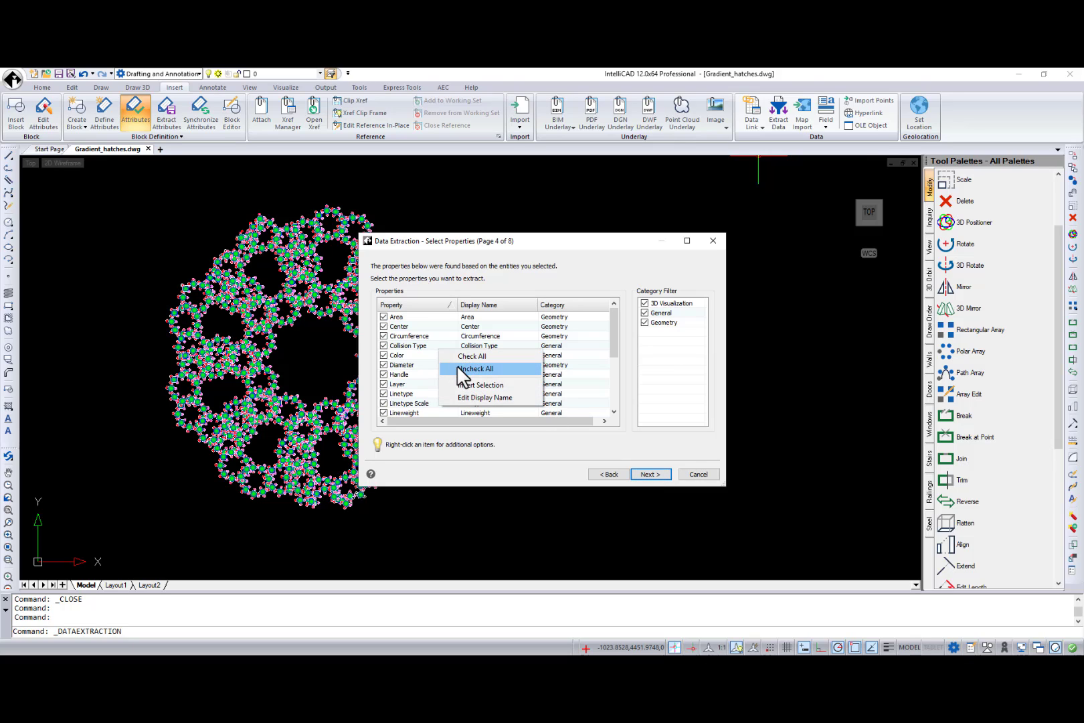
click(475, 369)
click(384, 316)
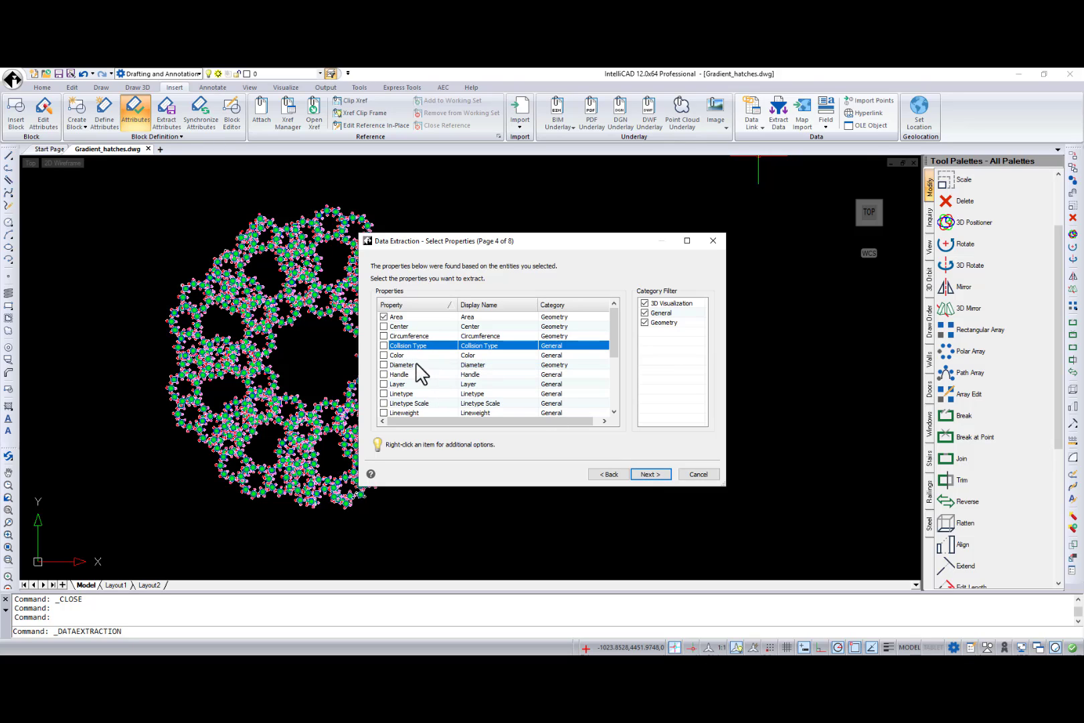
Choose to insert the extracted report data as a table in the drawing.
click(645, 474)
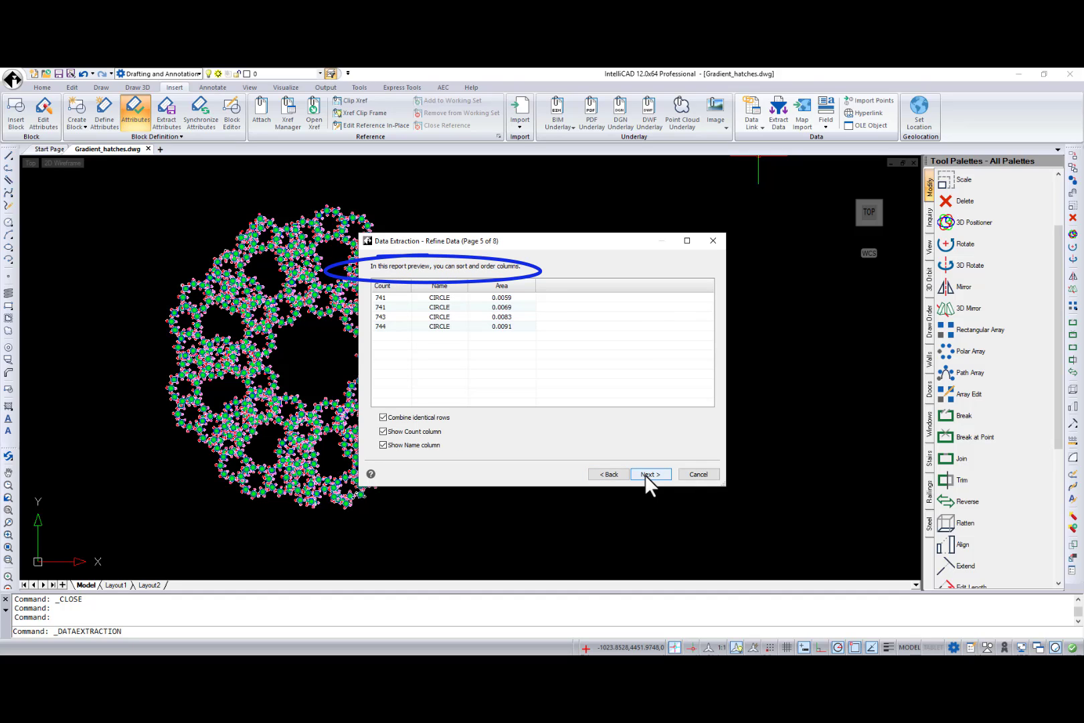
click(645, 474)
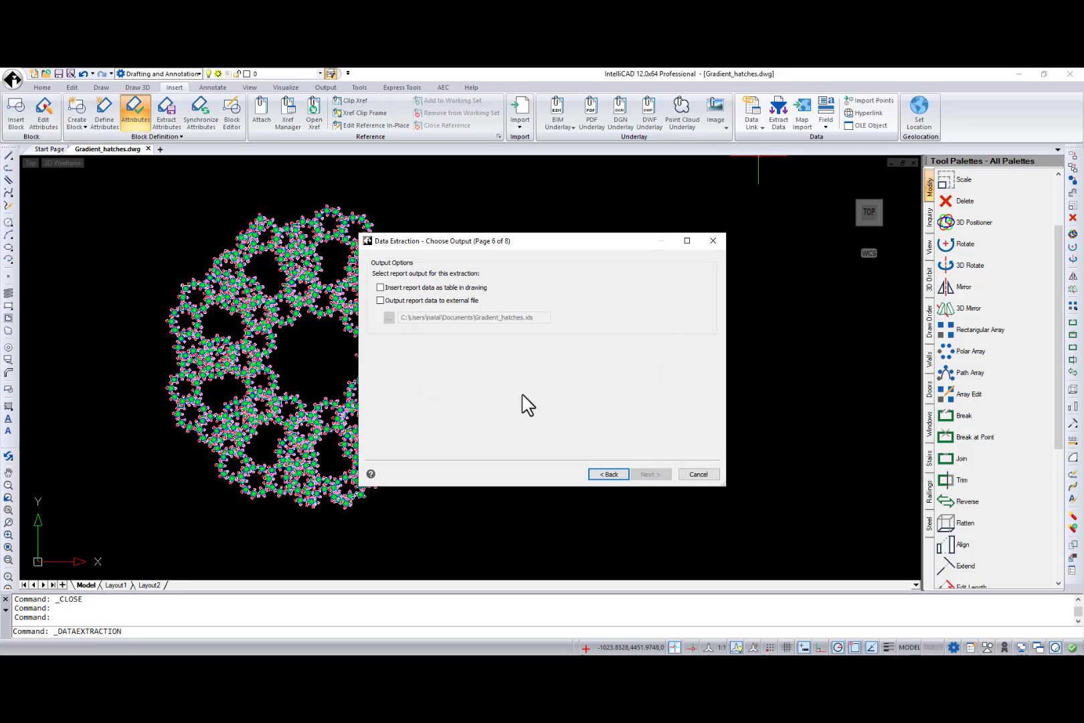
click(381, 287)
Title the table 'Table', finish the wizard, and place it right of the circle pattern.
click(657, 473)
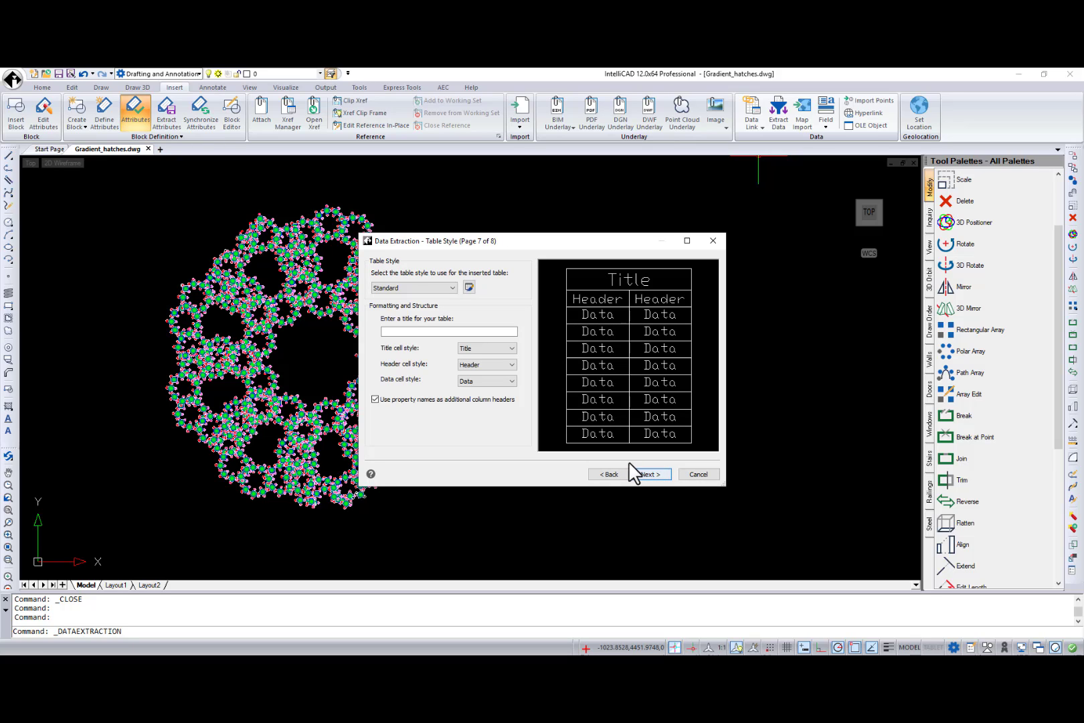
click(455, 331)
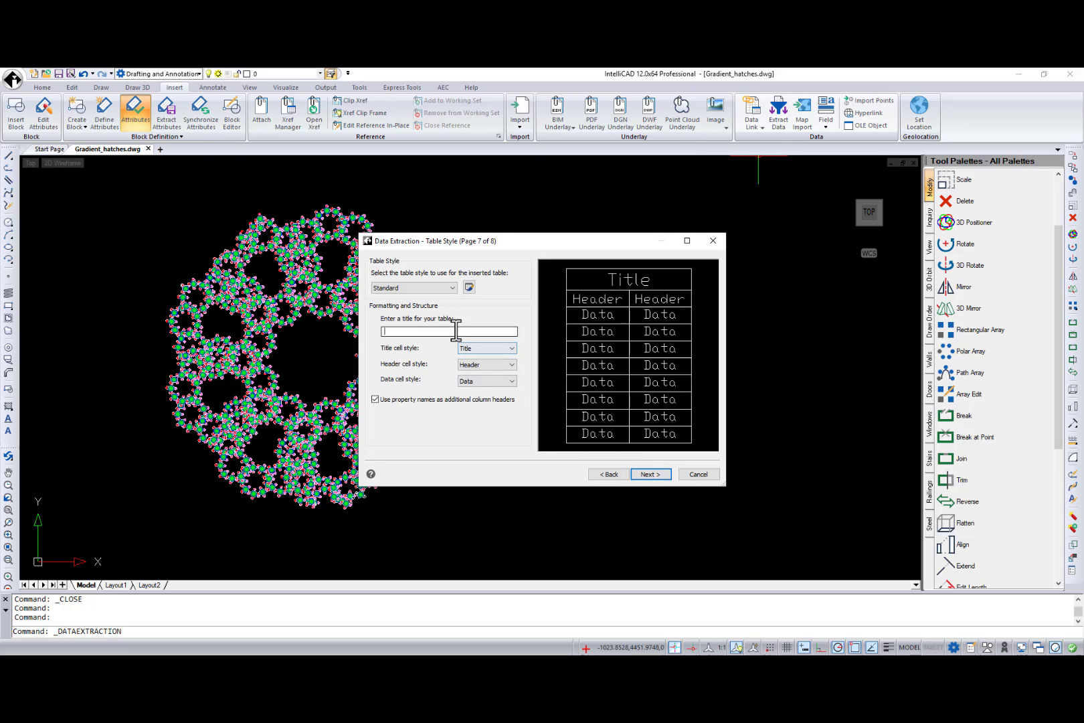
text(Table)
click(649, 473)
click(649, 474)
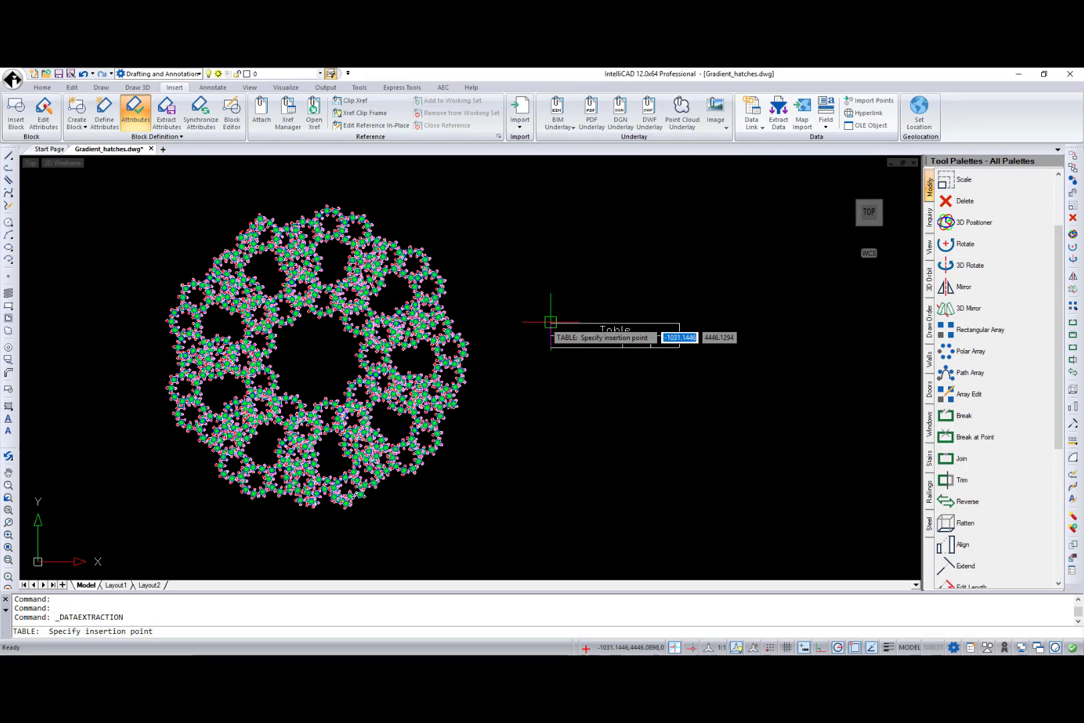
click(538, 290)
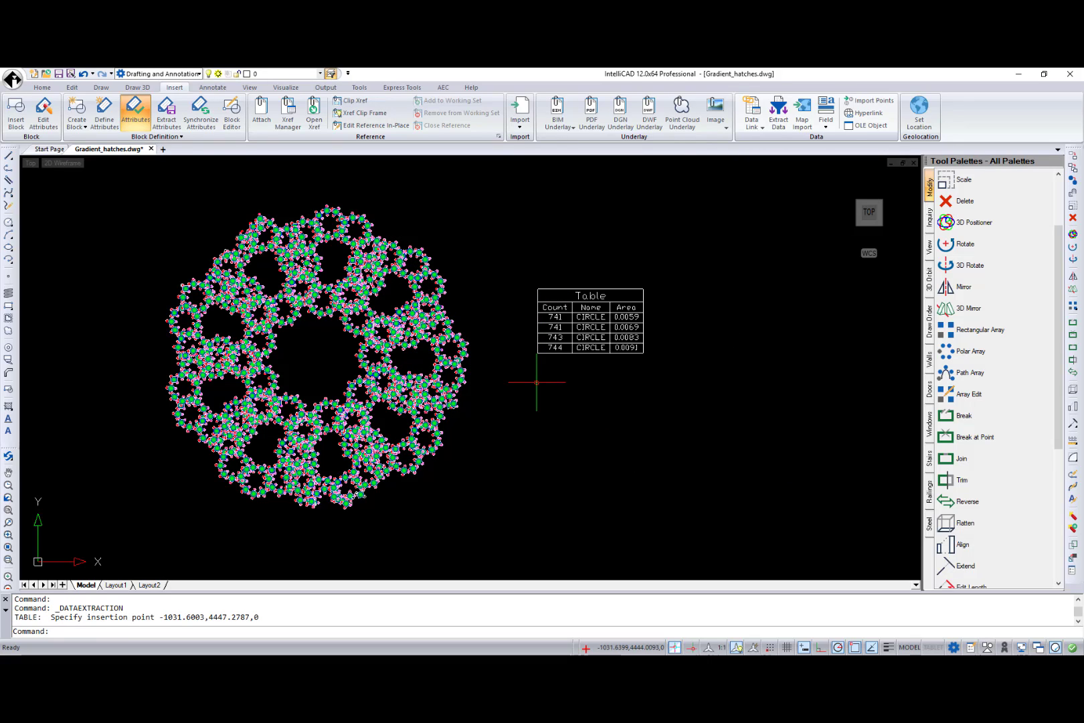
Copy and paste the spiky block near the lower right of the pattern.
key(Escape)
click(466, 466)
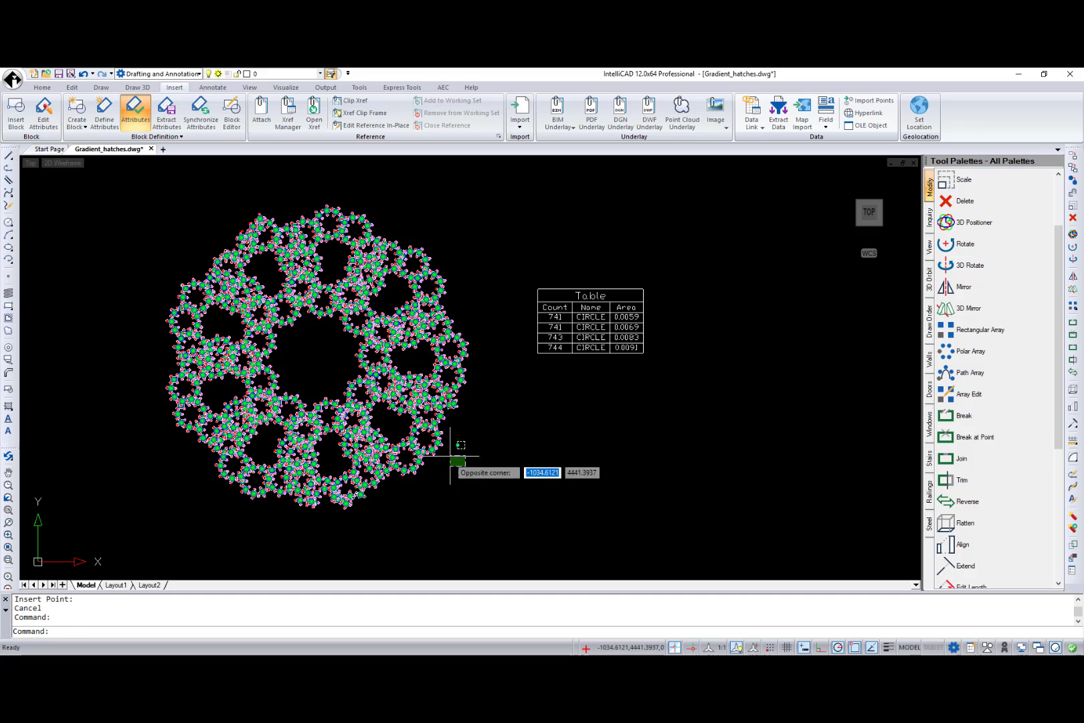
click(424, 429)
key(ctrl+c)
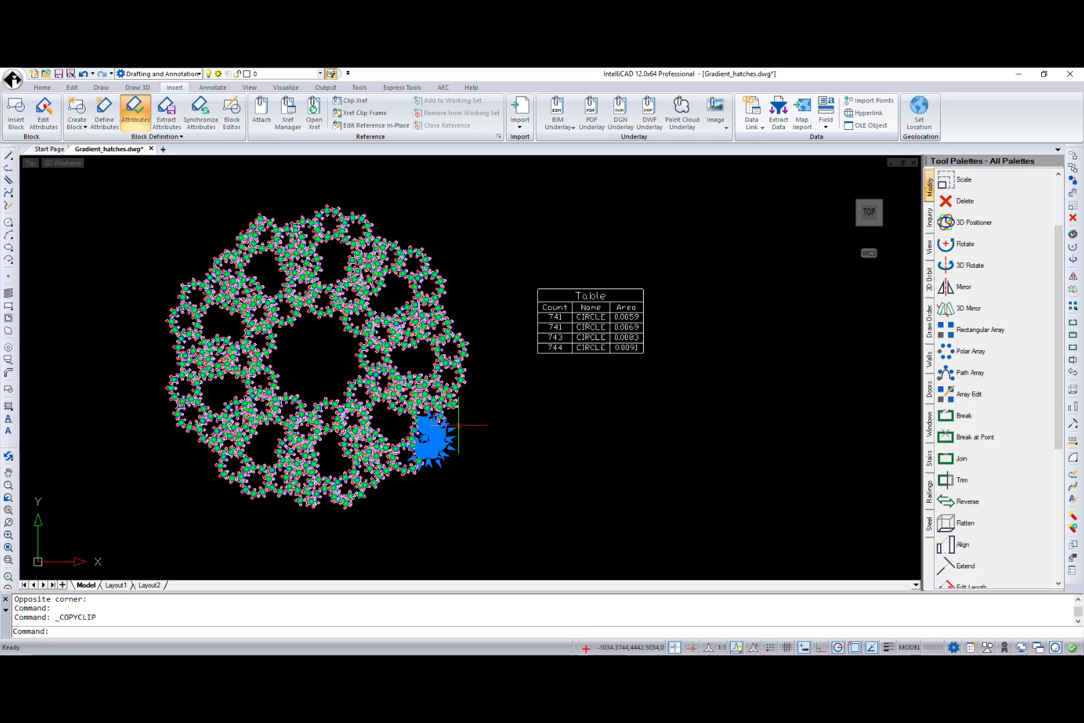
key(ctrl+v)
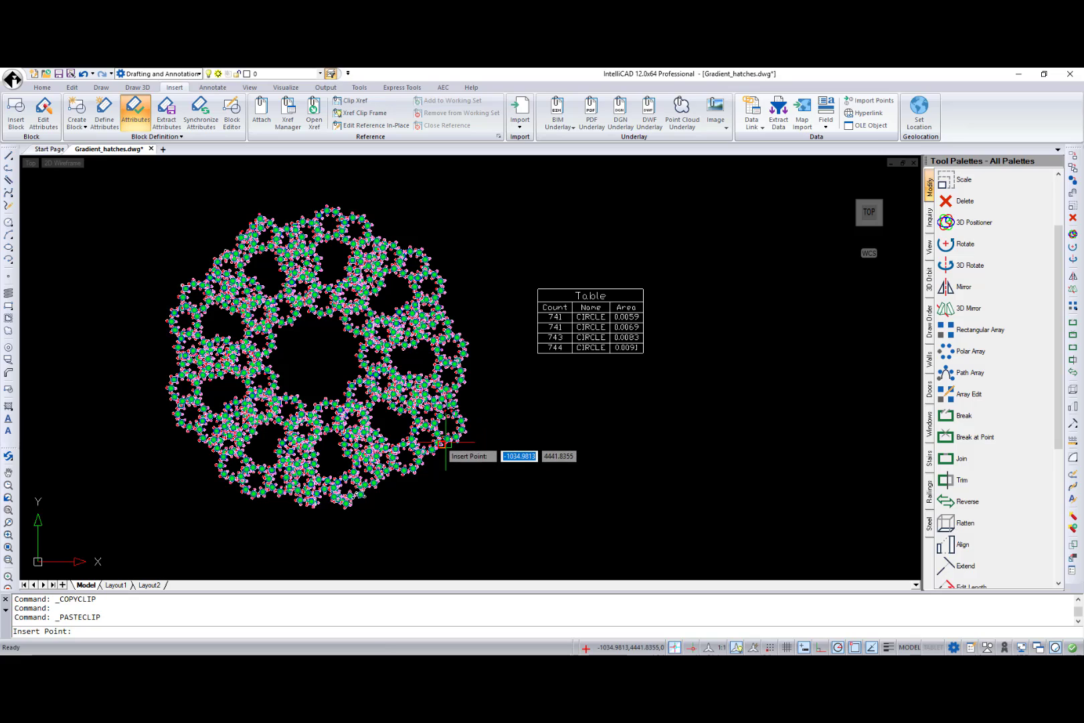
click(446, 442)
Update the extracted table's data so the circle counts reflect the new block.
click(555, 326)
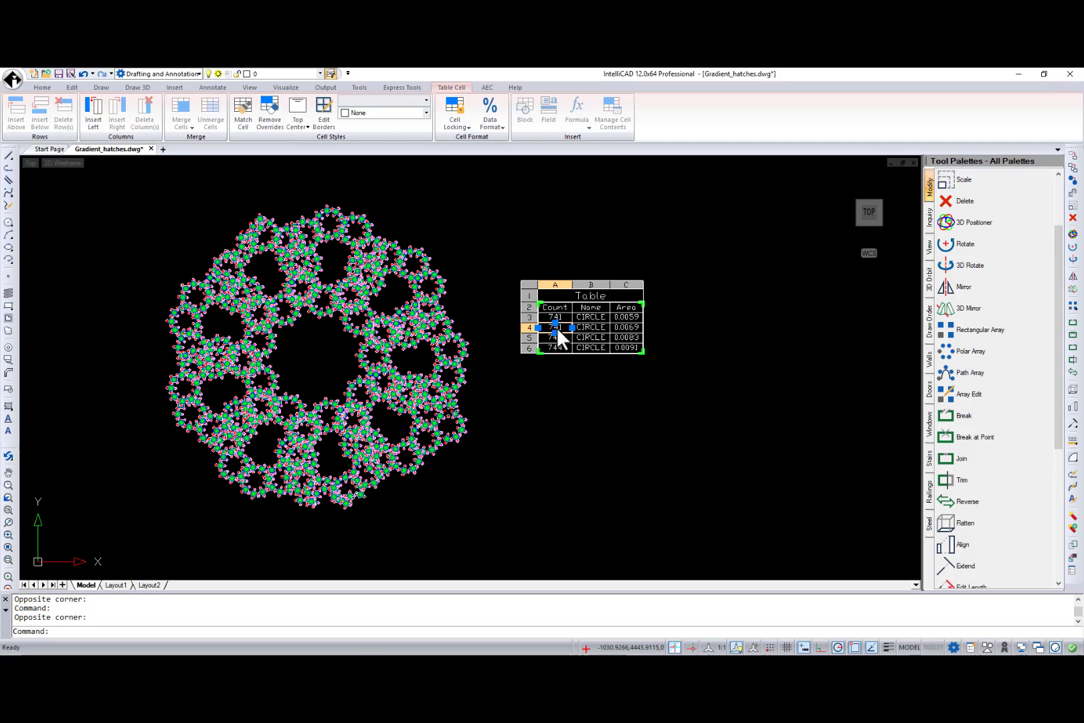
right_click(559, 338)
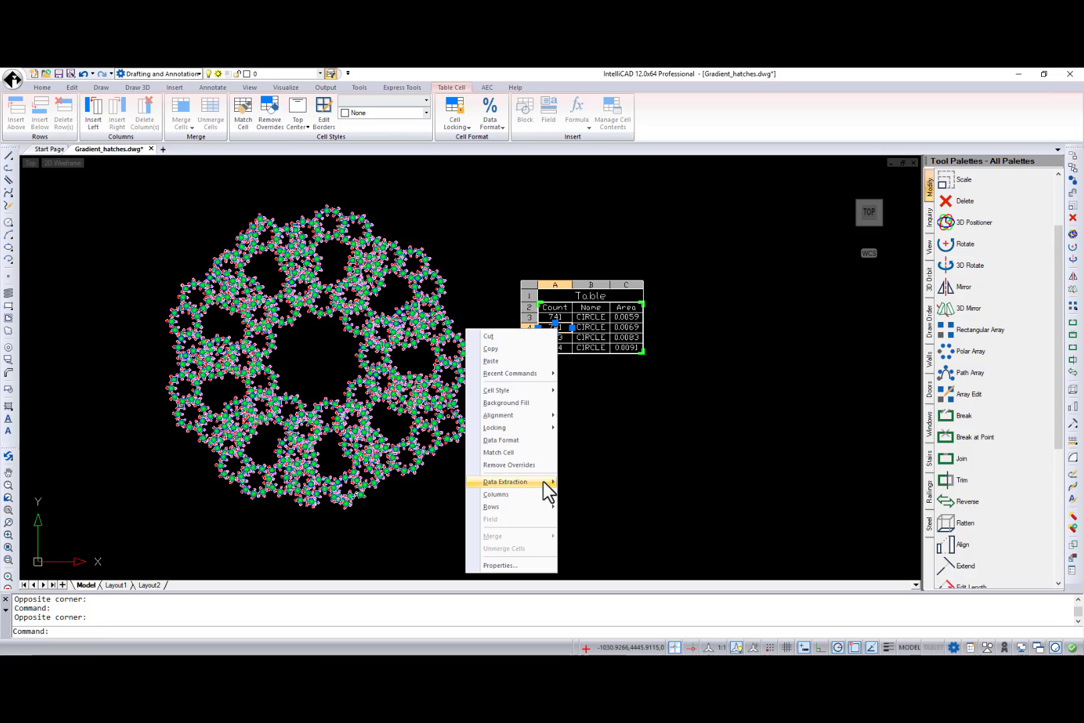
mouse_move(545, 483)
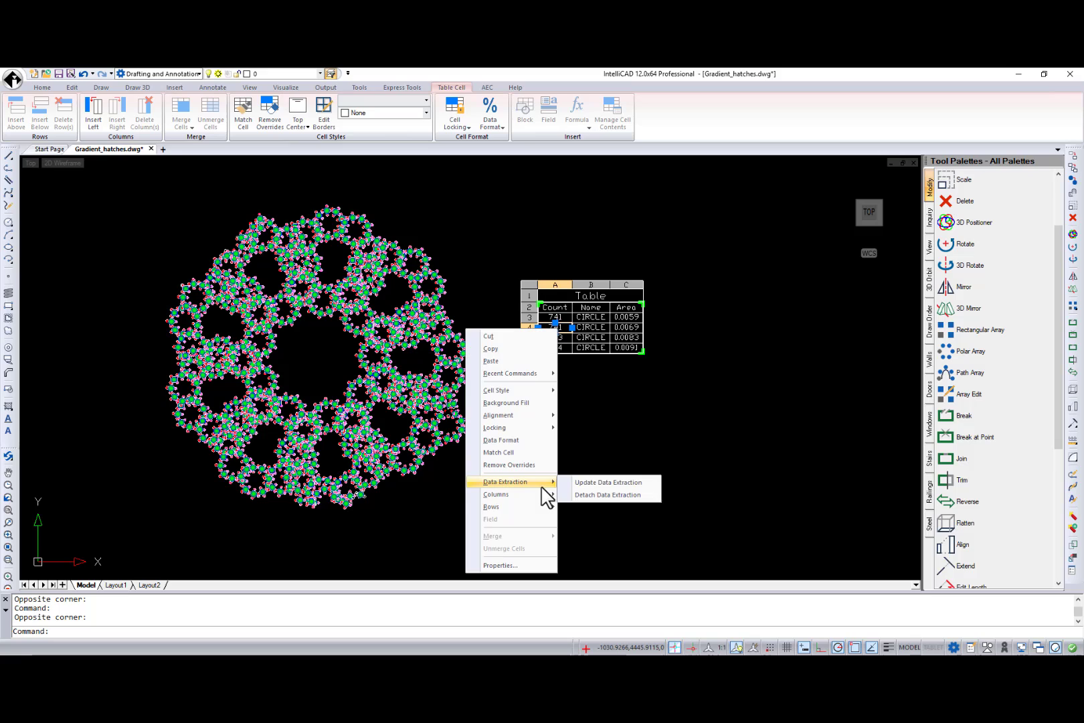
click(620, 481)
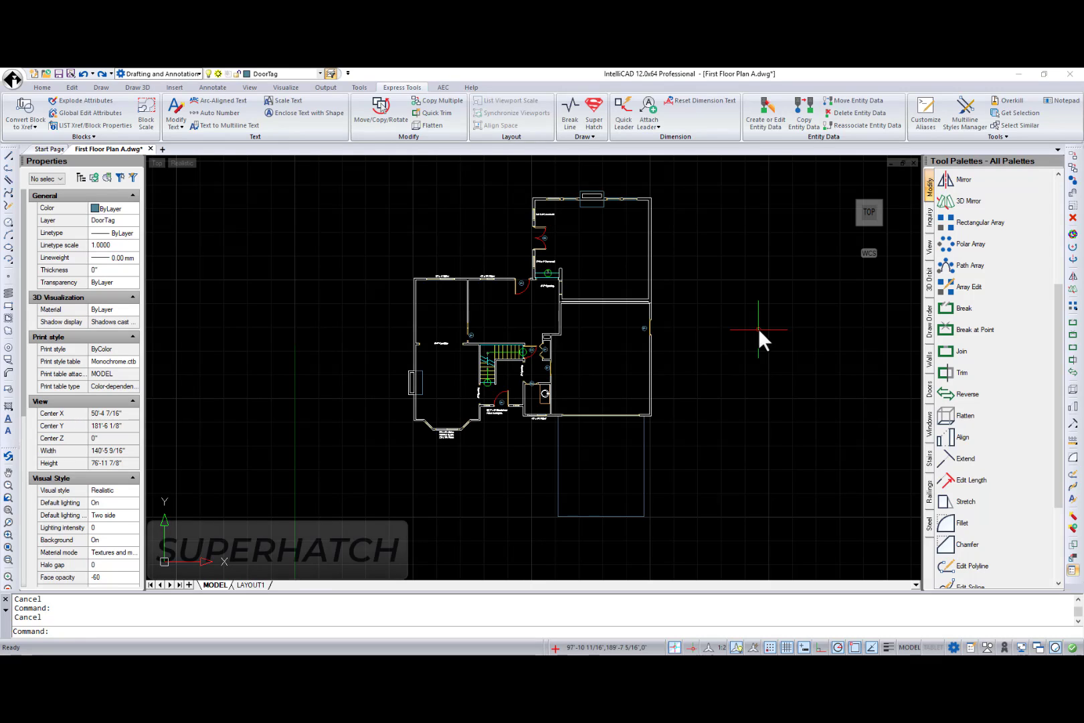
Launch Super Hatch from the Express Tools ribbon on the First Floor Plan A drawing.
click(597, 114)
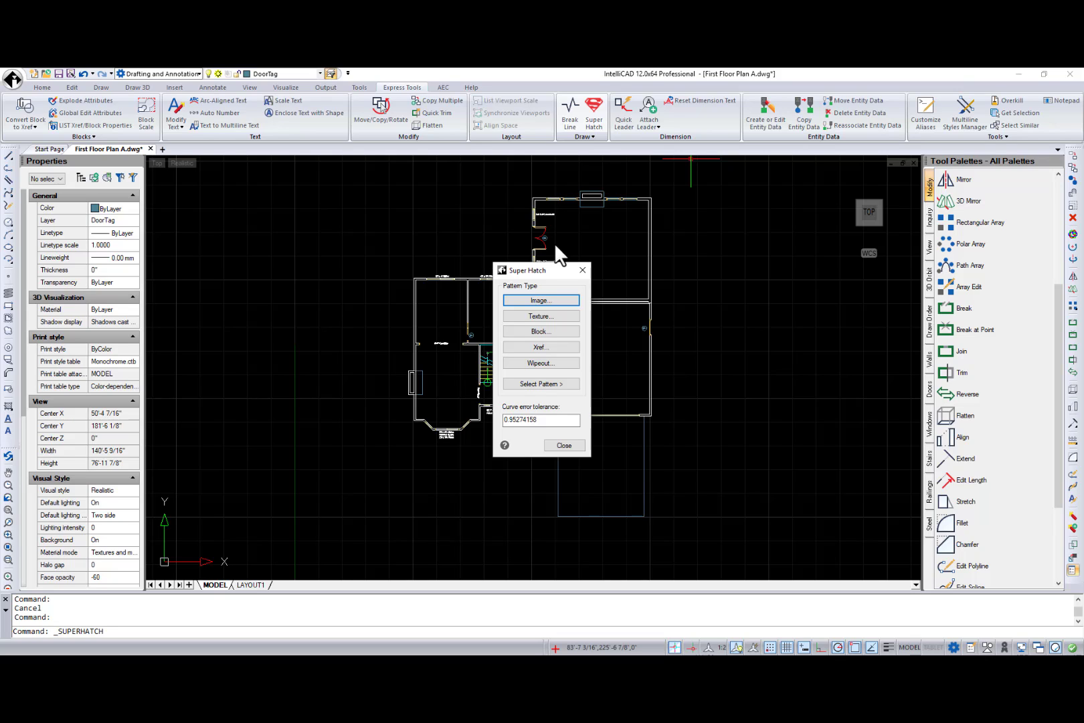
Fill the lower rectangle with the Concrete lwtex_4112_b texture super hatch.
click(544, 327)
click(684, 291)
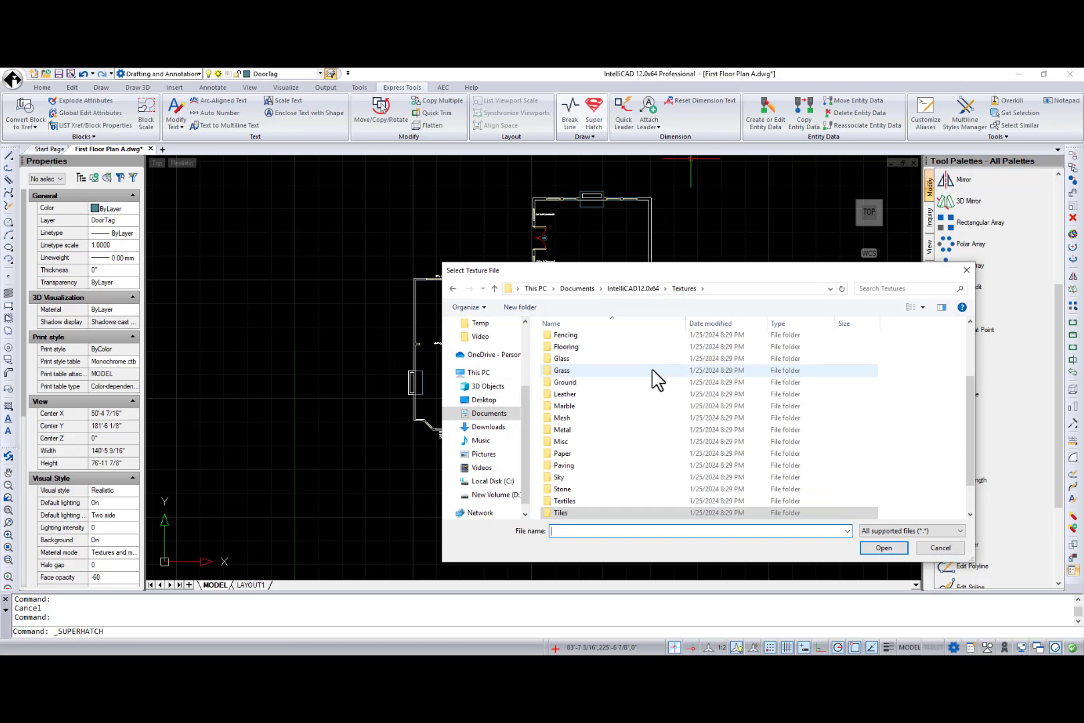
scroll(658, 380, up, 3)
double_click(583, 360)
click(867, 490)
click(884, 547)
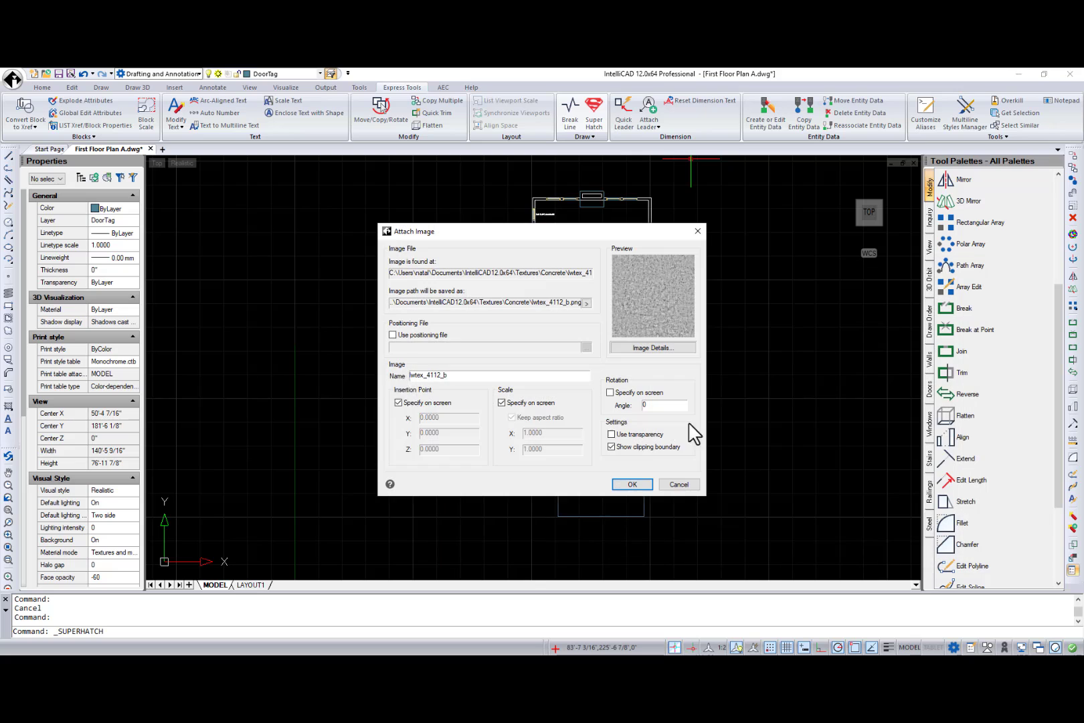
click(398, 403)
click(502, 402)
key(Return)
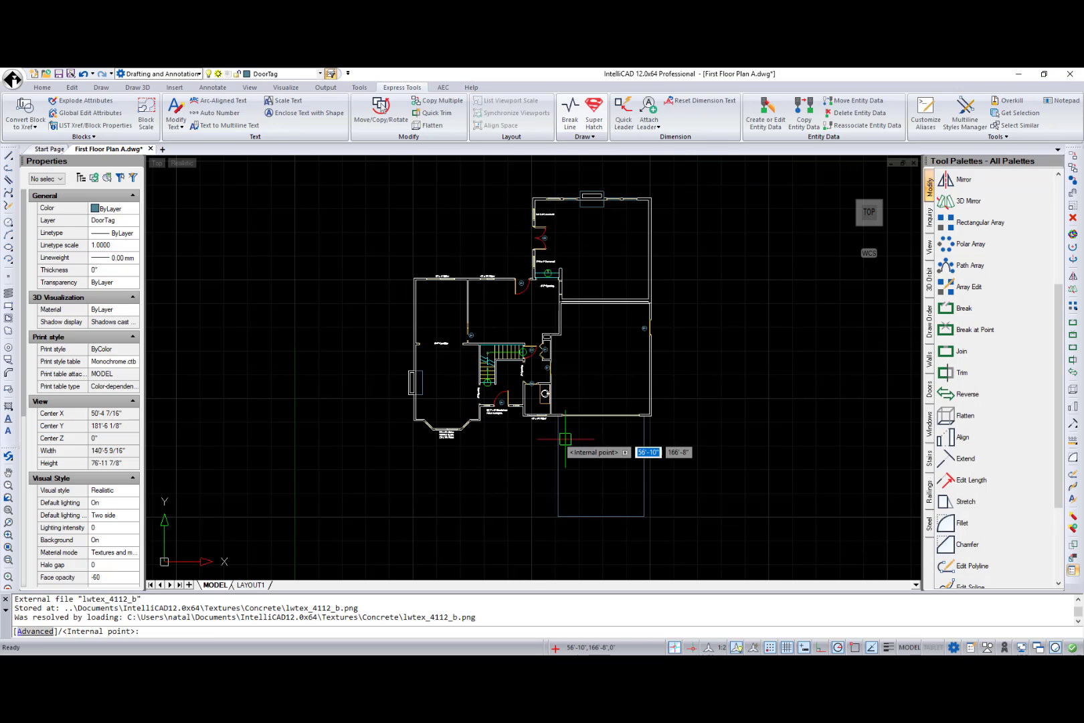
click(565, 439)
key(Return)
Fill the lower right room with the Carpet ic_carpet_03 texture.
click(594, 110)
click(539, 303)
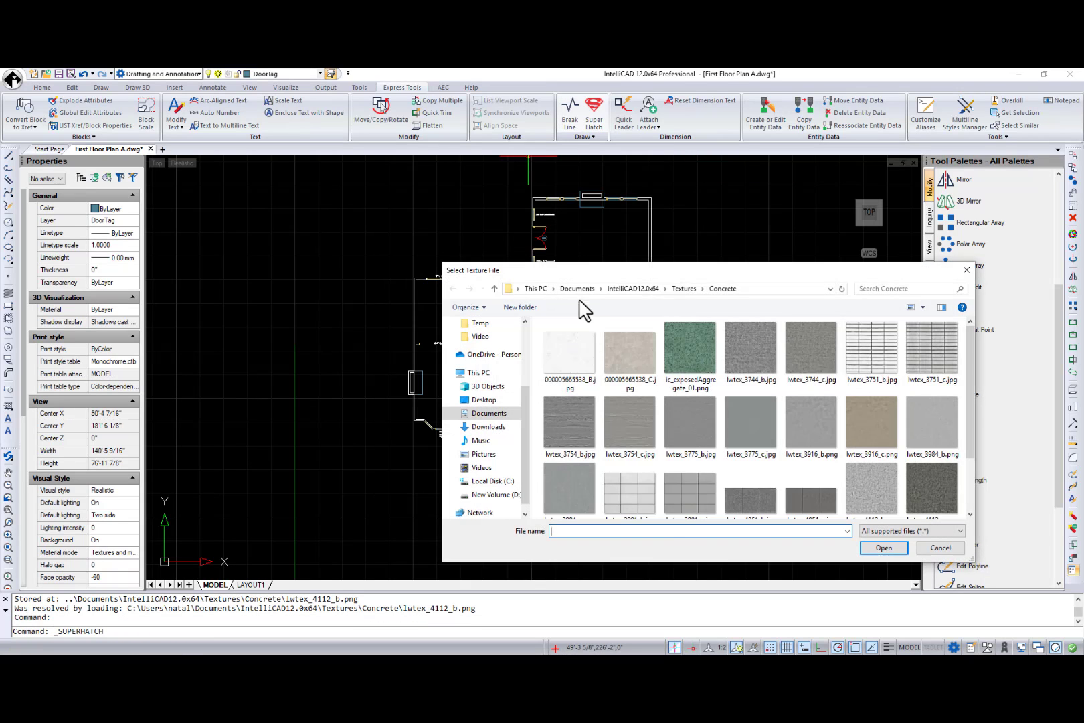
click(684, 289)
double_click(709, 362)
double_click(706, 360)
click(398, 403)
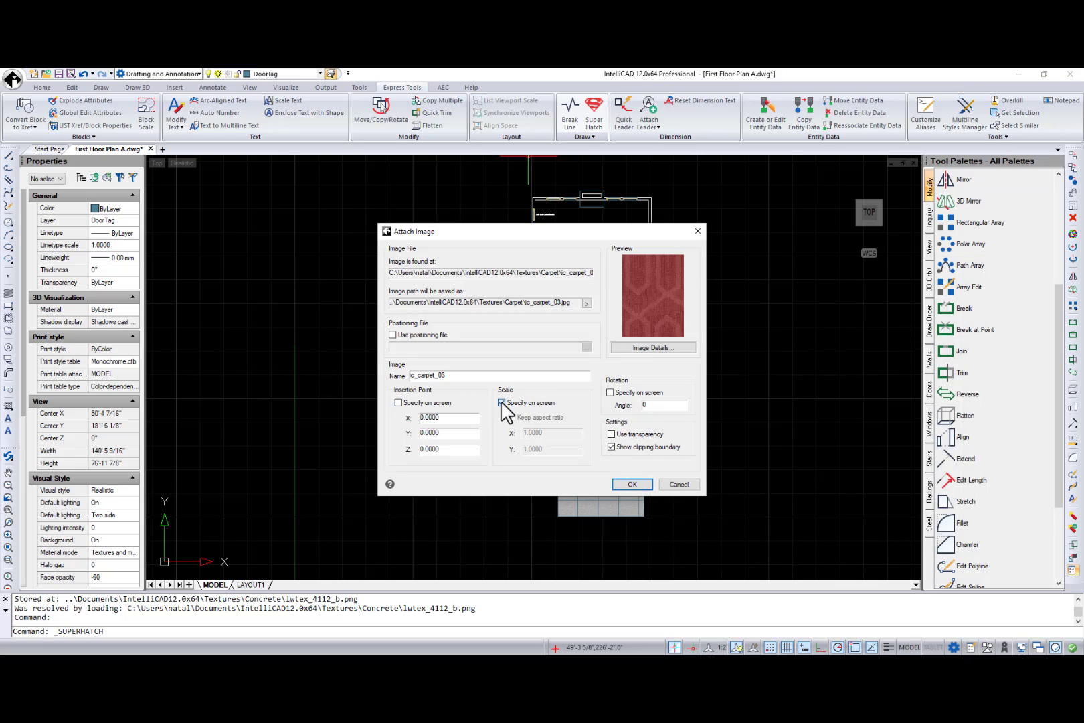
click(501, 402)
click(632, 484)
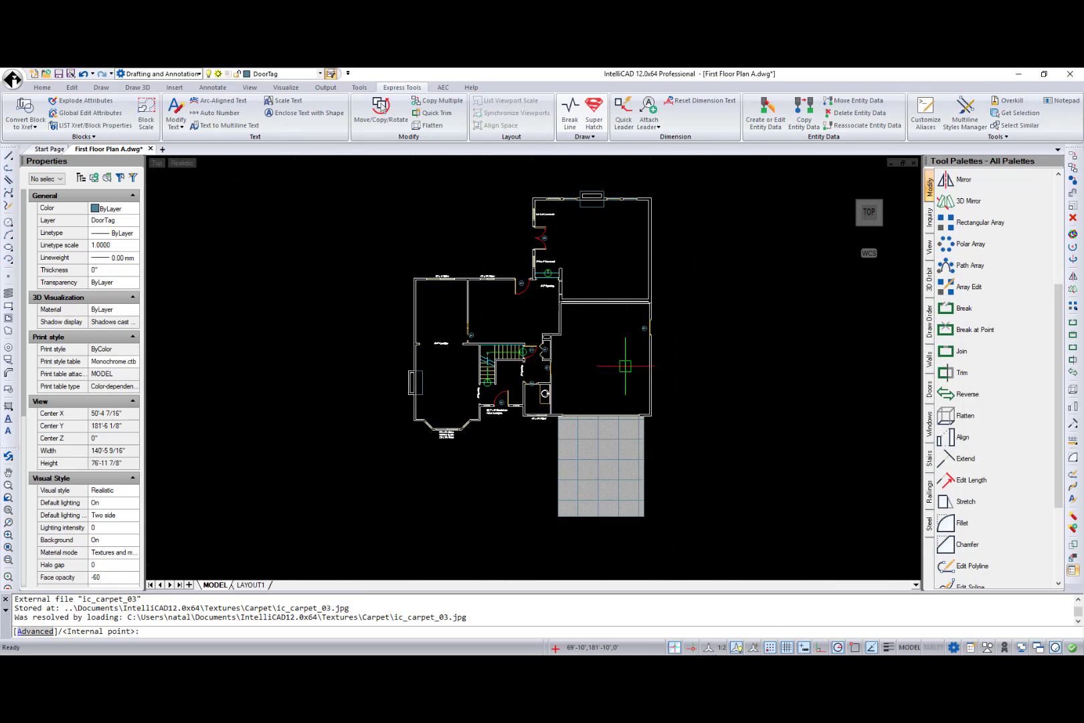
click(625, 372)
key(Return)
scroll(516, 394, up, 5)
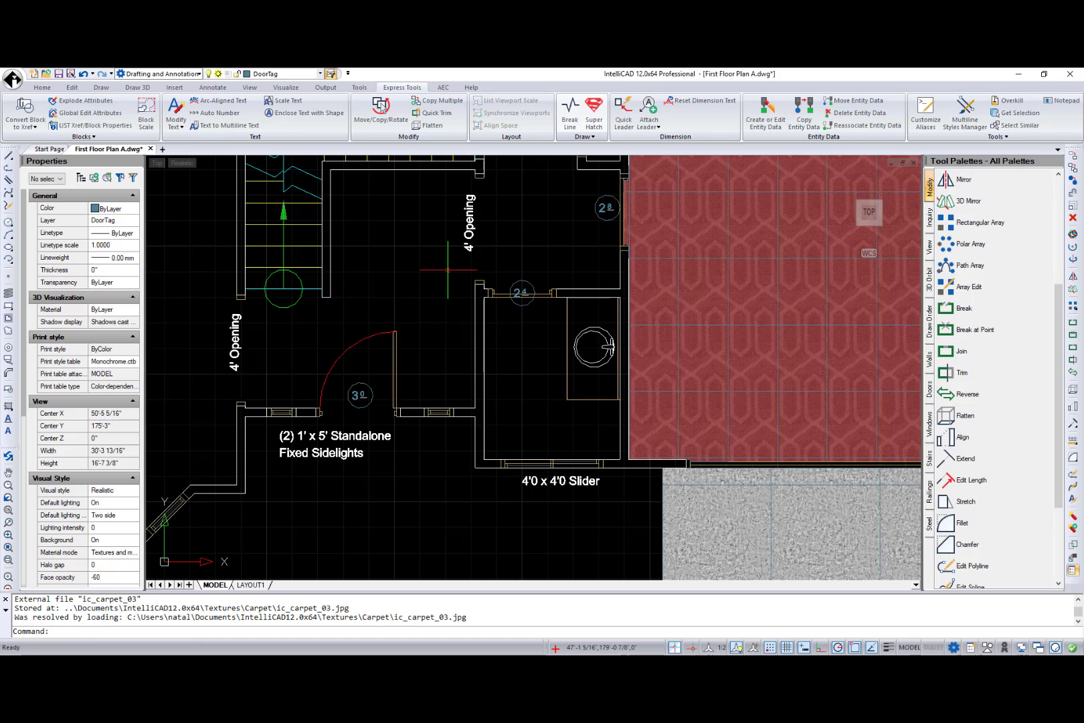
Attach the Black White Marble texture from Stone > Marble as an image hatch.
click(594, 110)
click(543, 314)
click(684, 288)
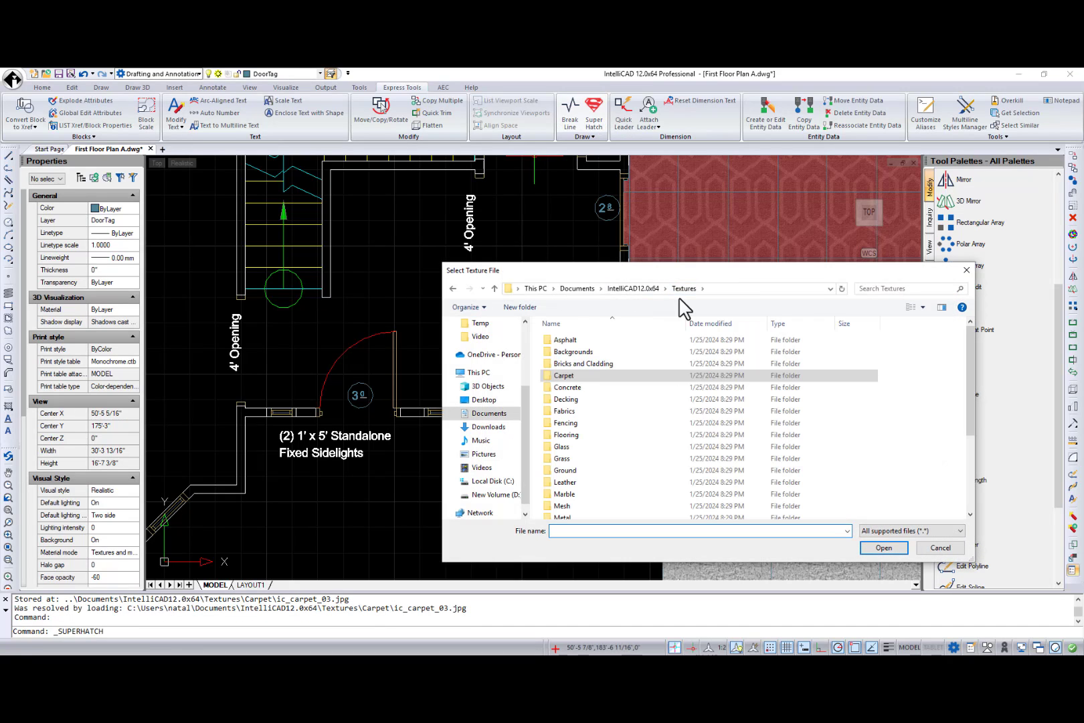
scroll(623, 422, down, 3)
double_click(587, 464)
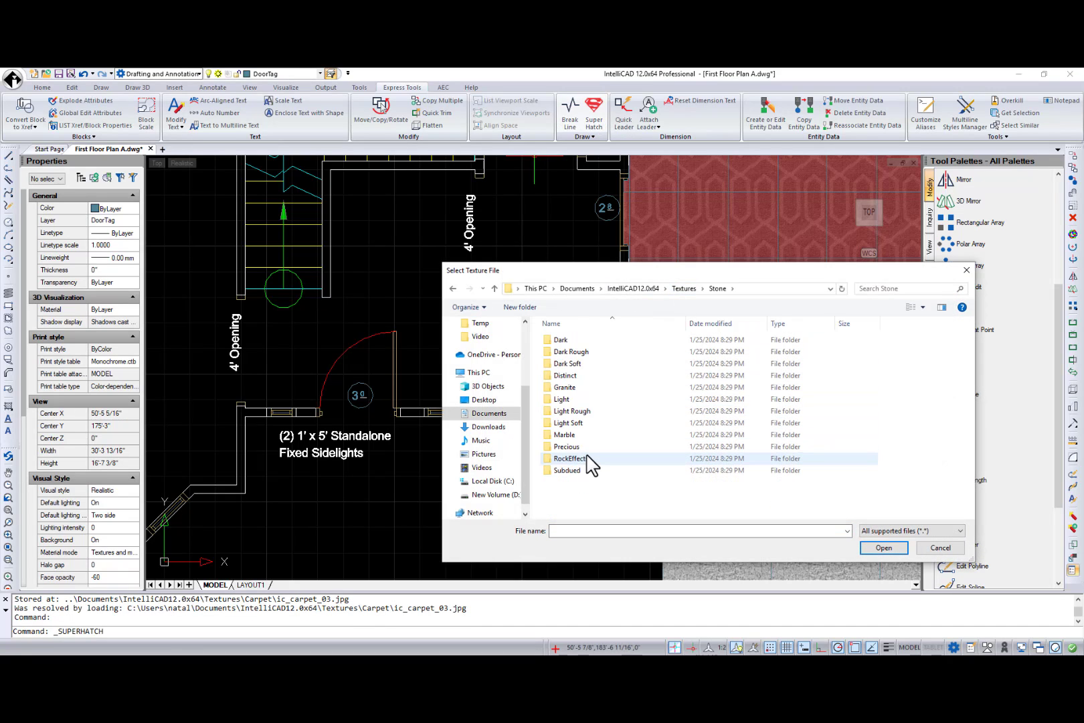
double_click(587, 461)
double_click(578, 340)
double_click(763, 358)
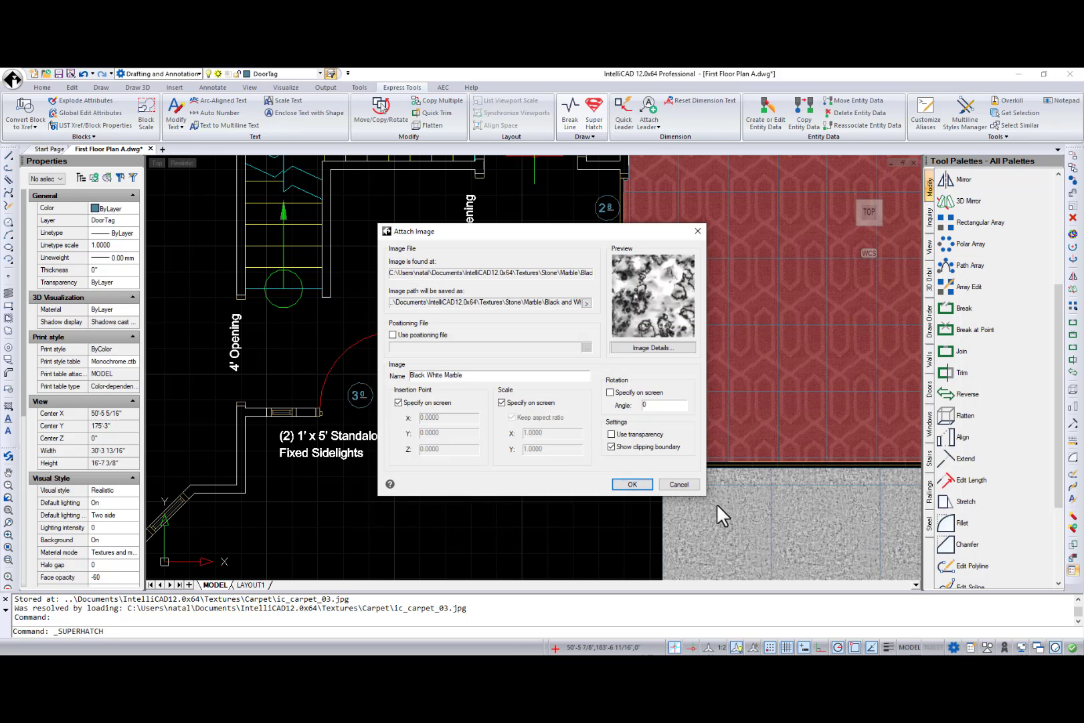
click(396, 402)
click(501, 402)
click(622, 484)
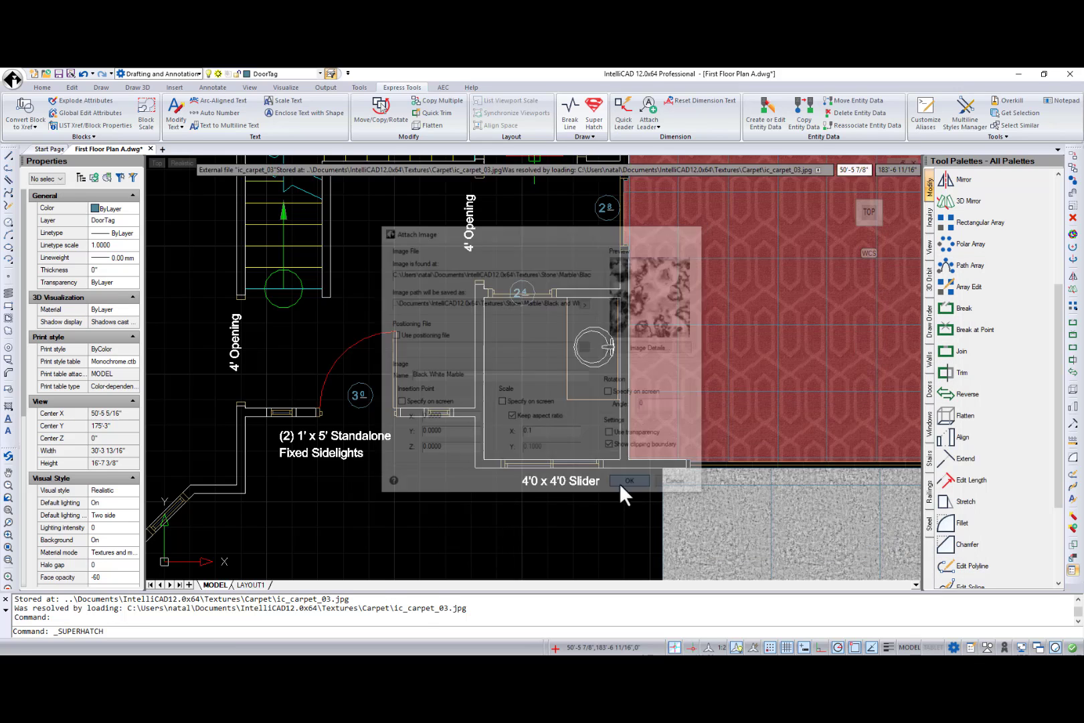
Attach the tiles_R texture from the Tiles folder as a second image hatch.
key(Return)
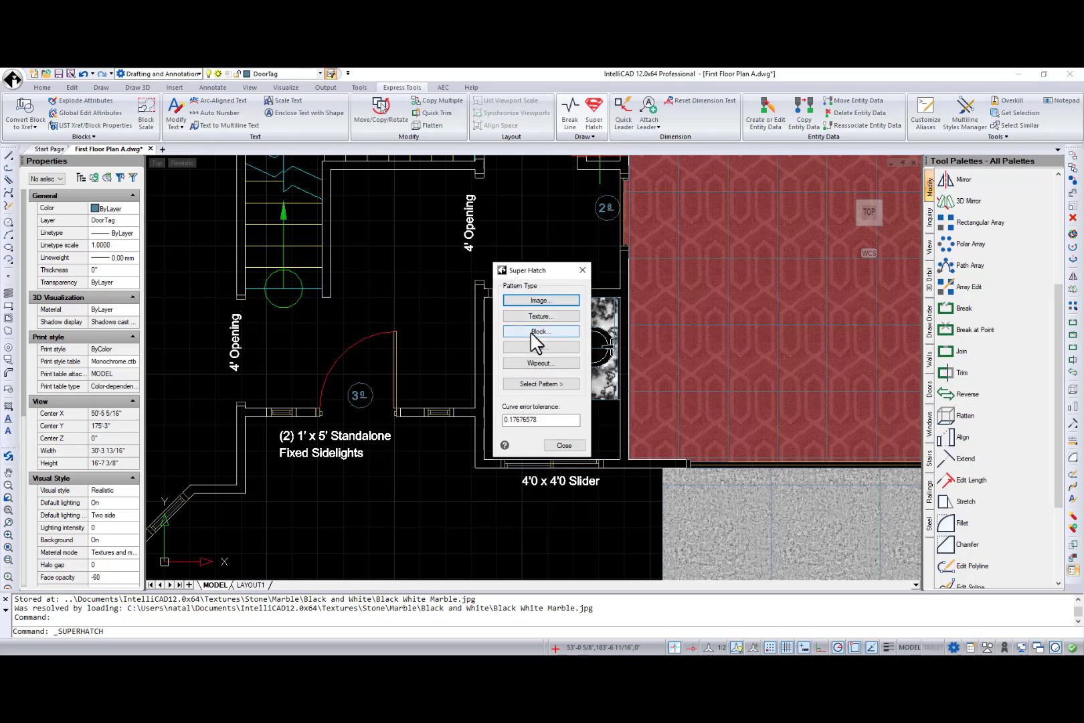
click(538, 299)
click(650, 289)
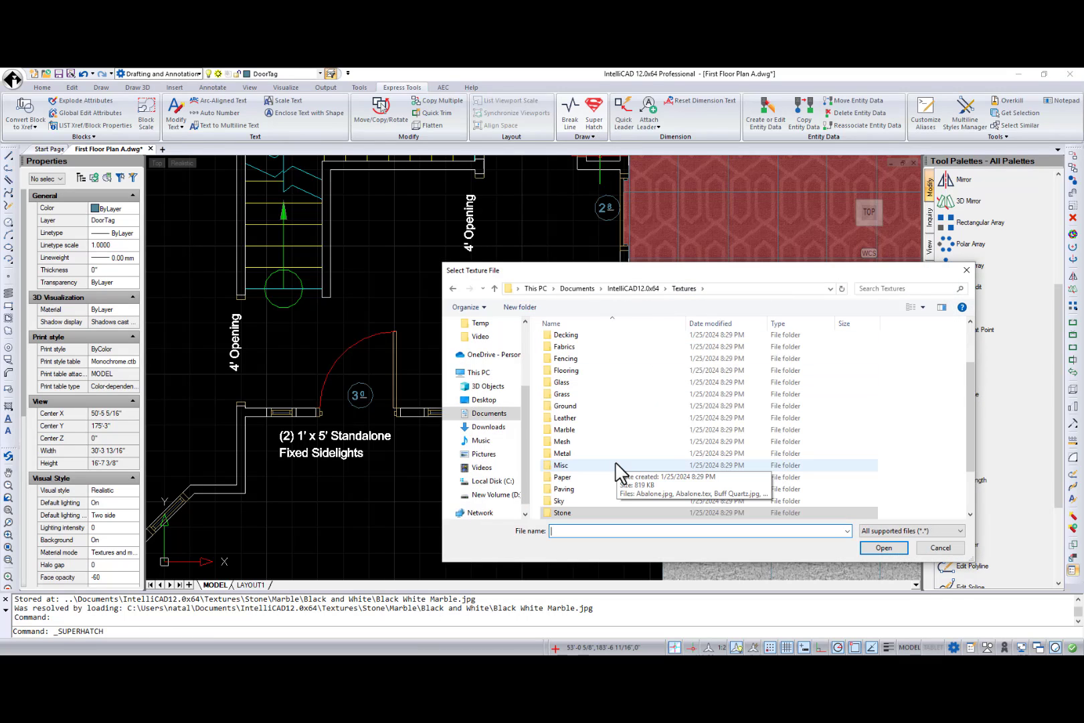
scroll(618, 469, down, 3)
double_click(574, 483)
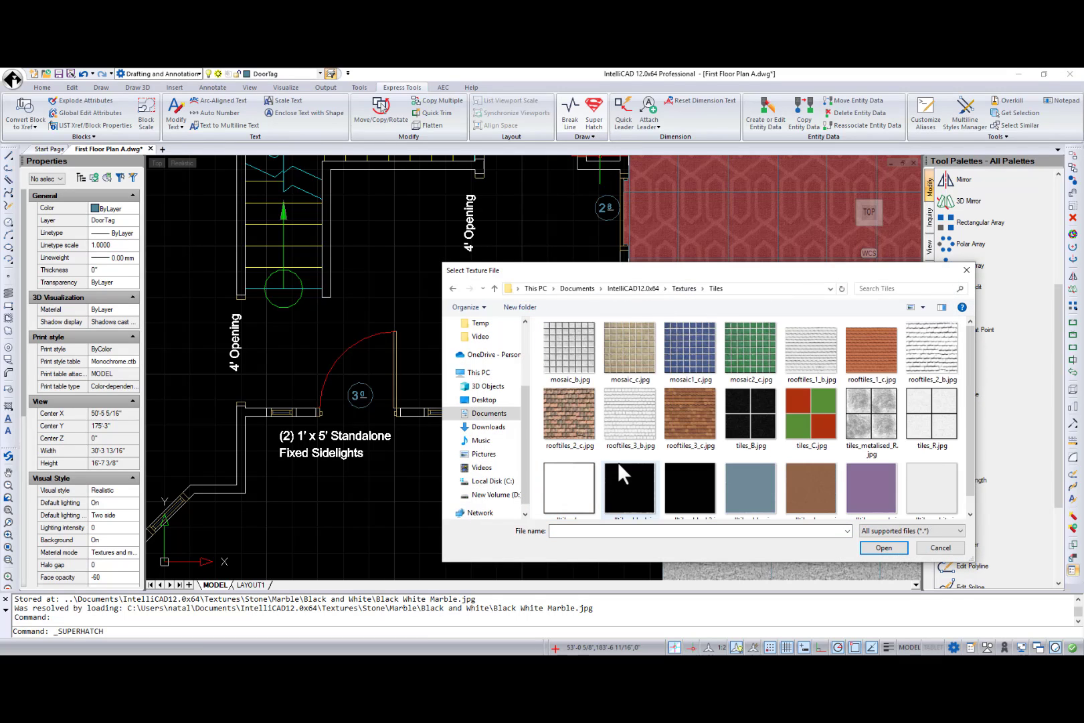
click(931, 415)
click(883, 547)
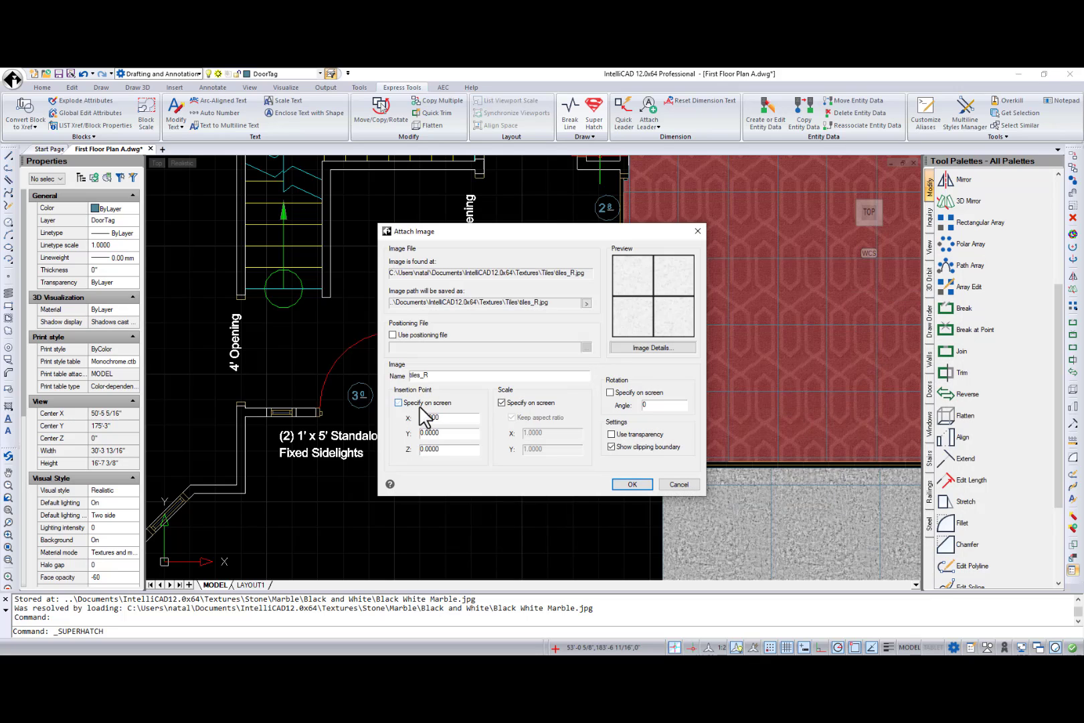
double_click(534, 432)
key(Return)
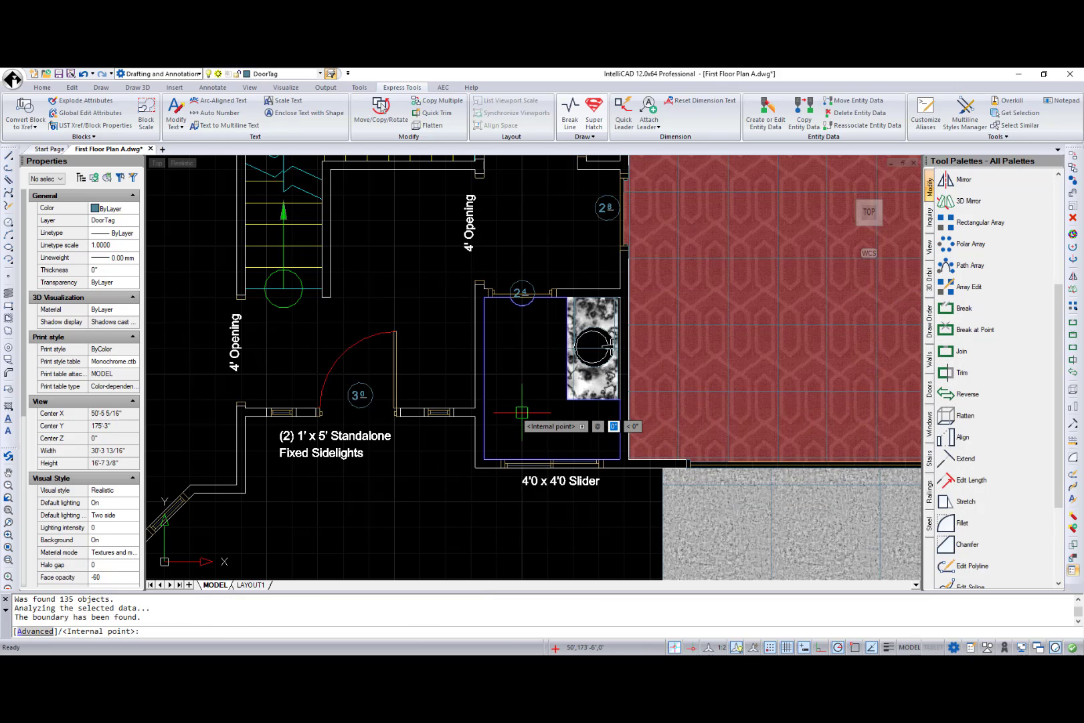
Set the tile image's Transparency to Yes in Properties.
click(578, 442)
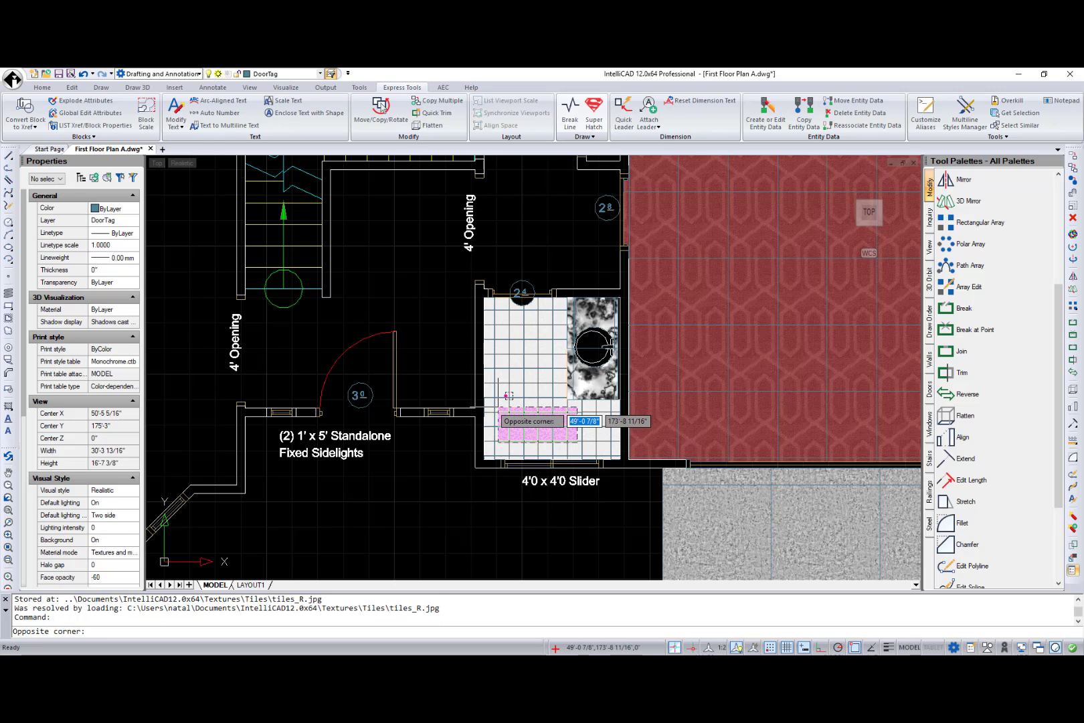
click(501, 407)
click(122, 568)
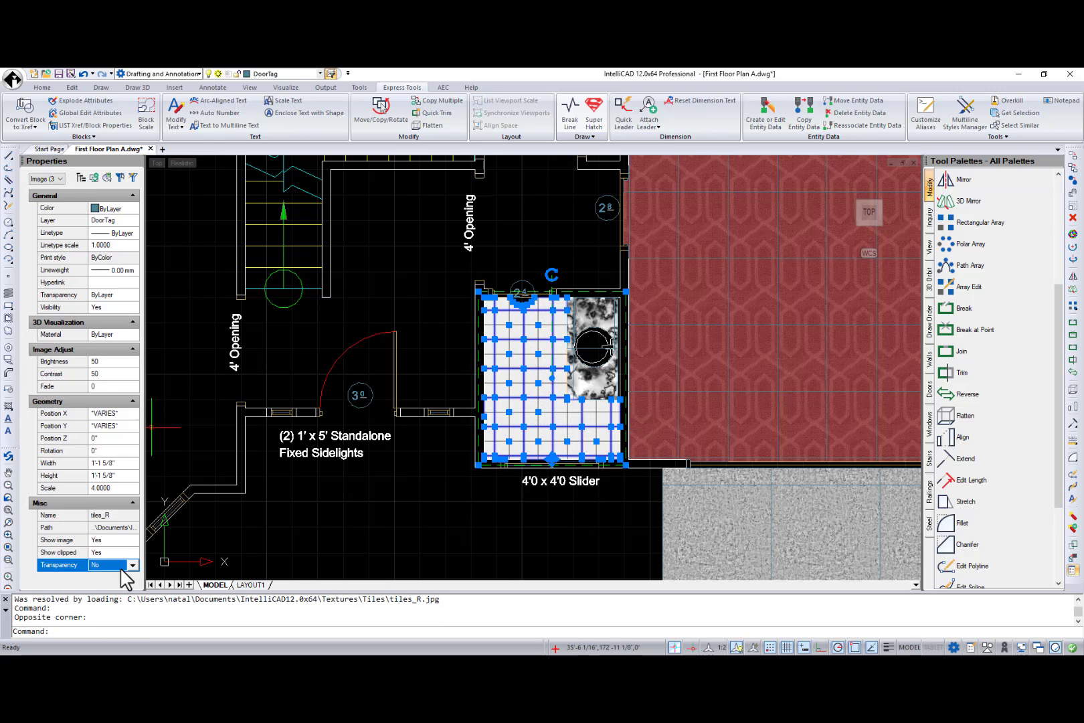
click(134, 565)
click(109, 586)
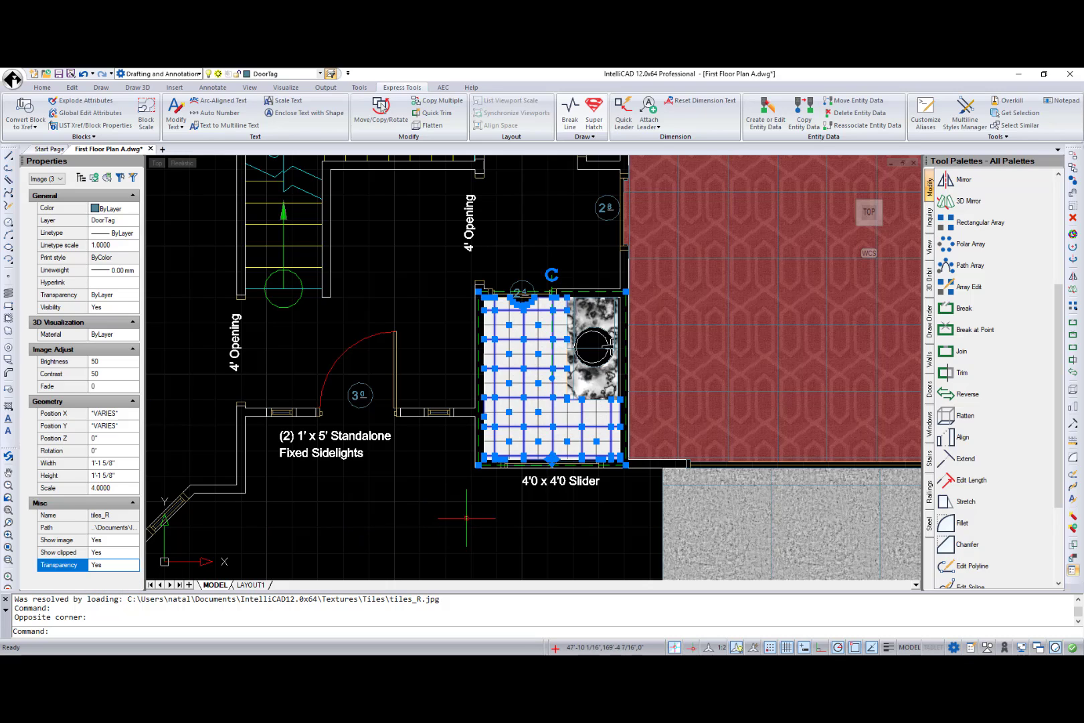
Turn off image and wipeout frames using Frames (TFRAMES) in the expanded Draw panel.
key(Escape)
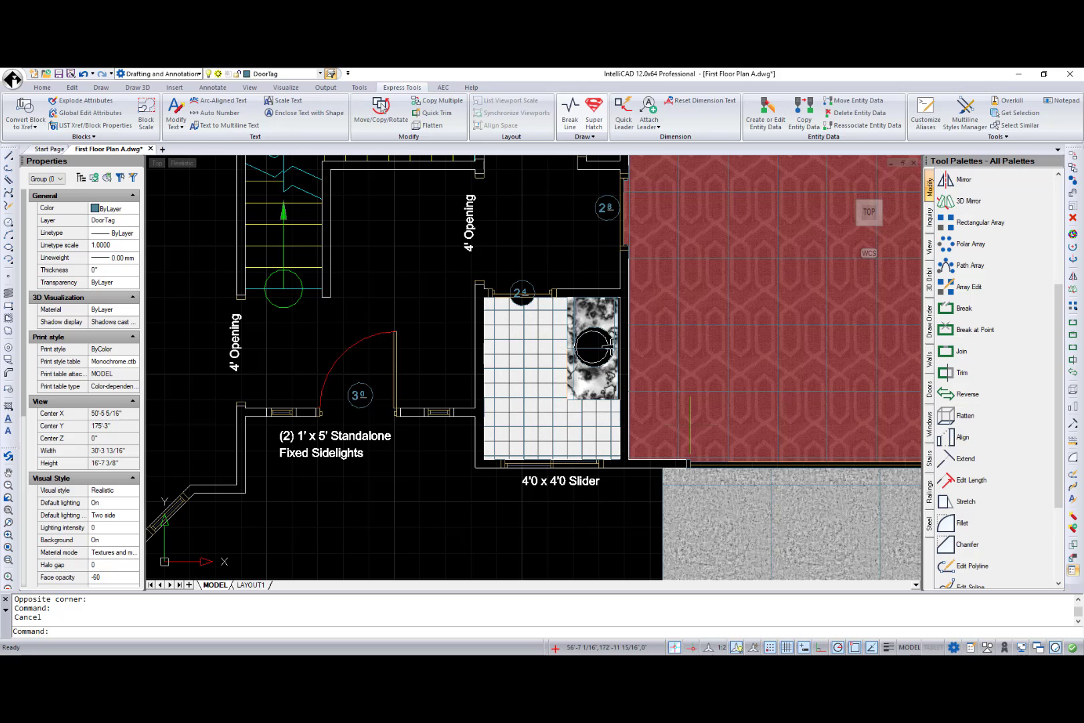
scroll(690, 432, down, 5)
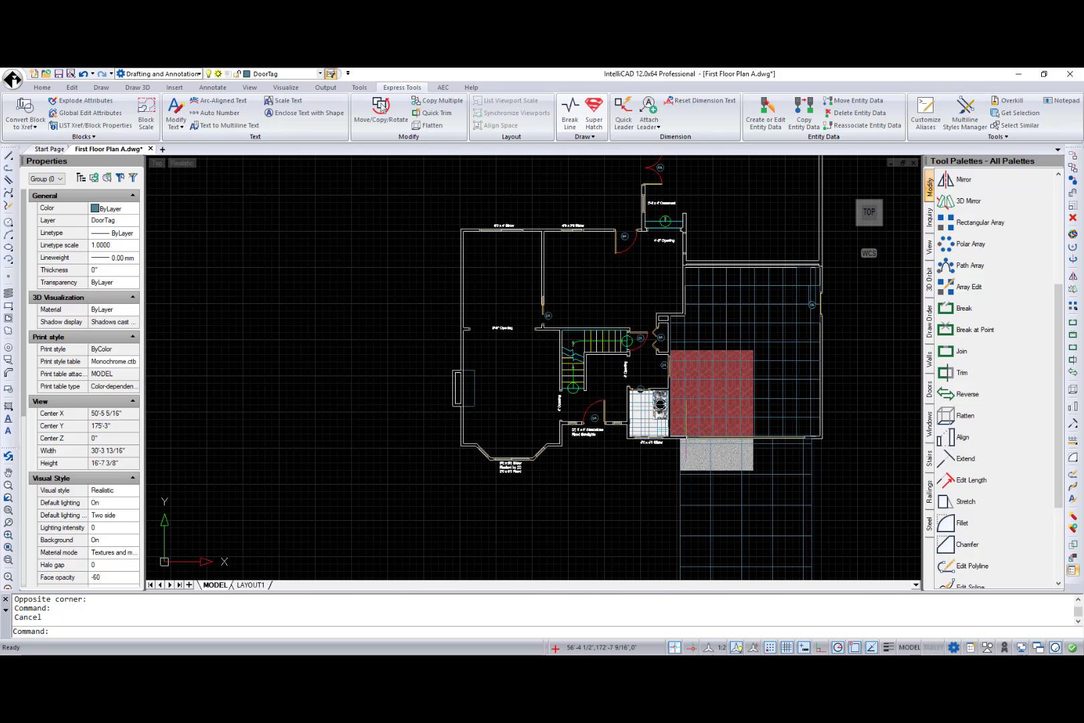
scroll(689, 432, down, 2)
click(585, 137)
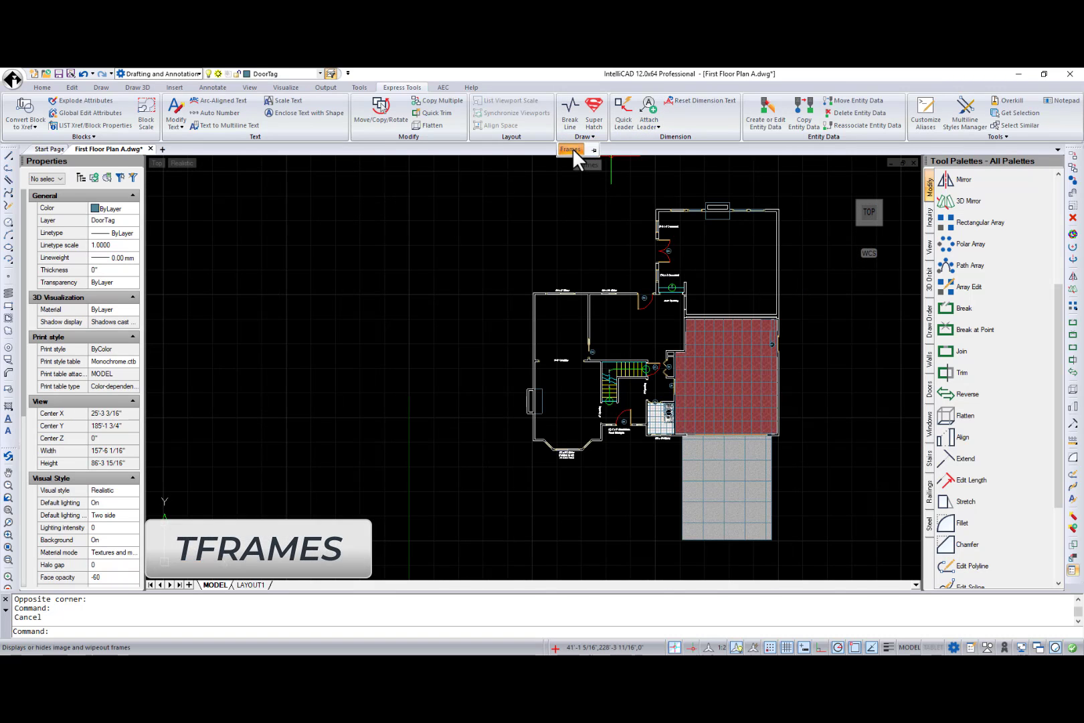
click(573, 148)
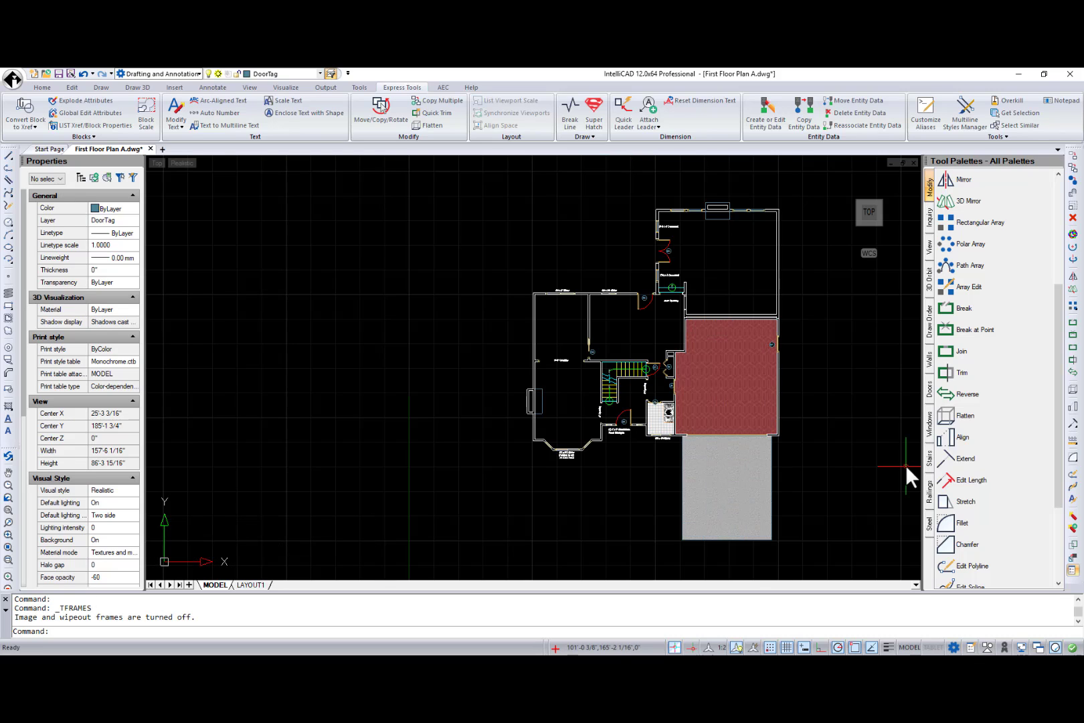
scroll(848, 488, up, 2)
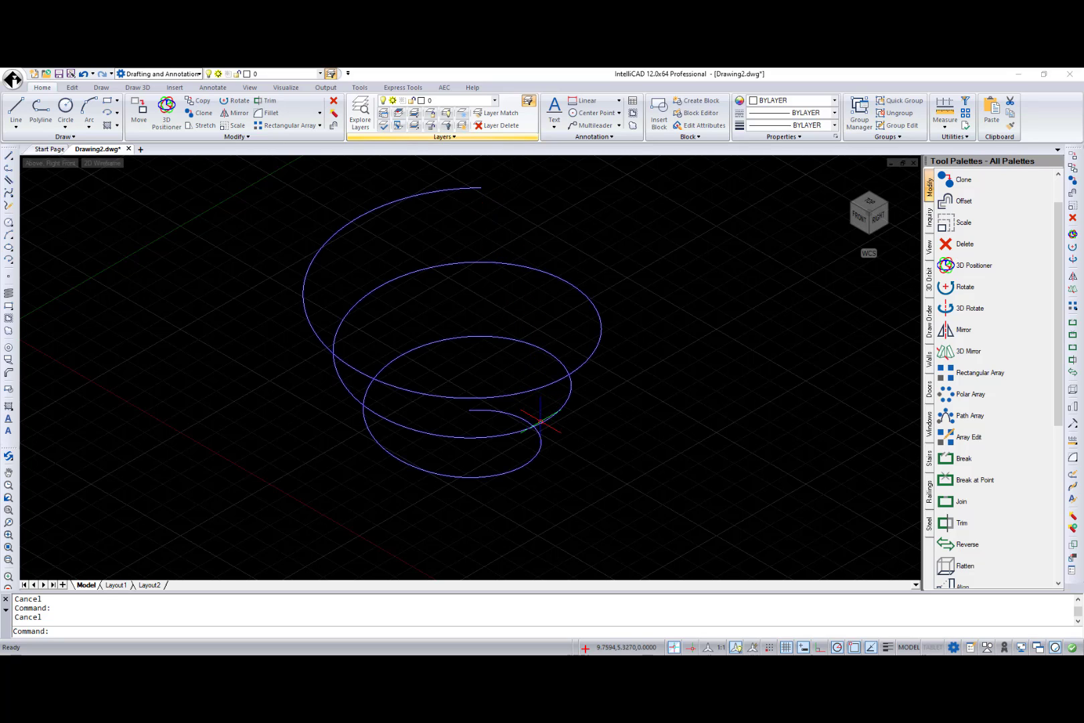
Set the helix's Twist to Yes in Quick Properties, then close the panel.
click(541, 423)
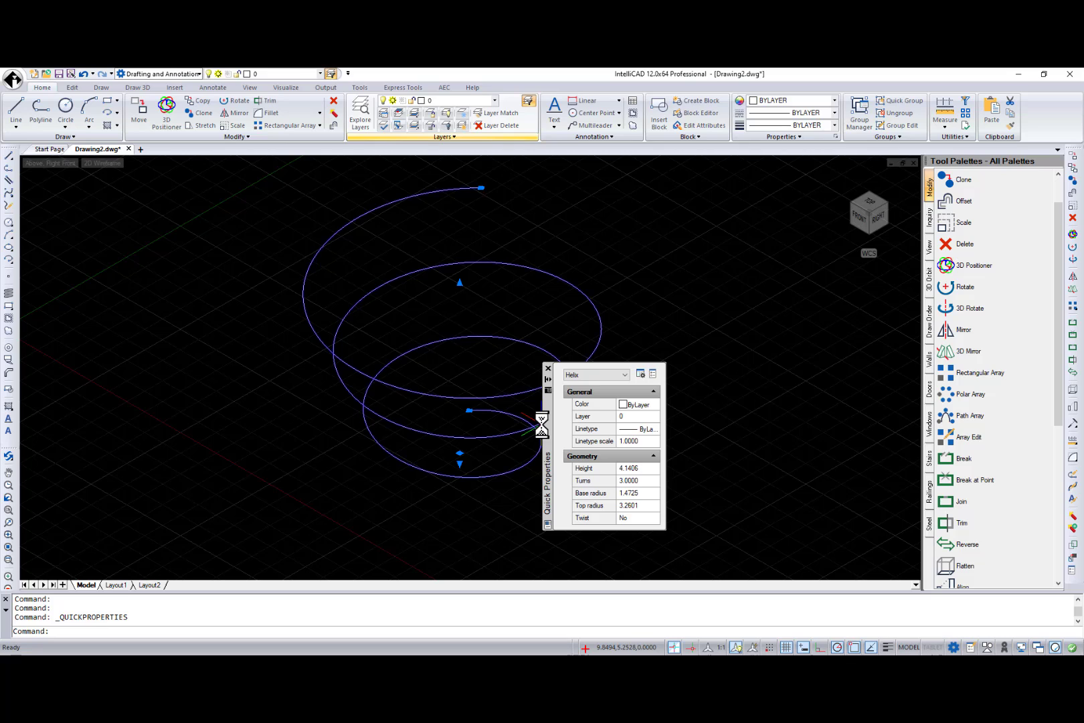
click(643, 519)
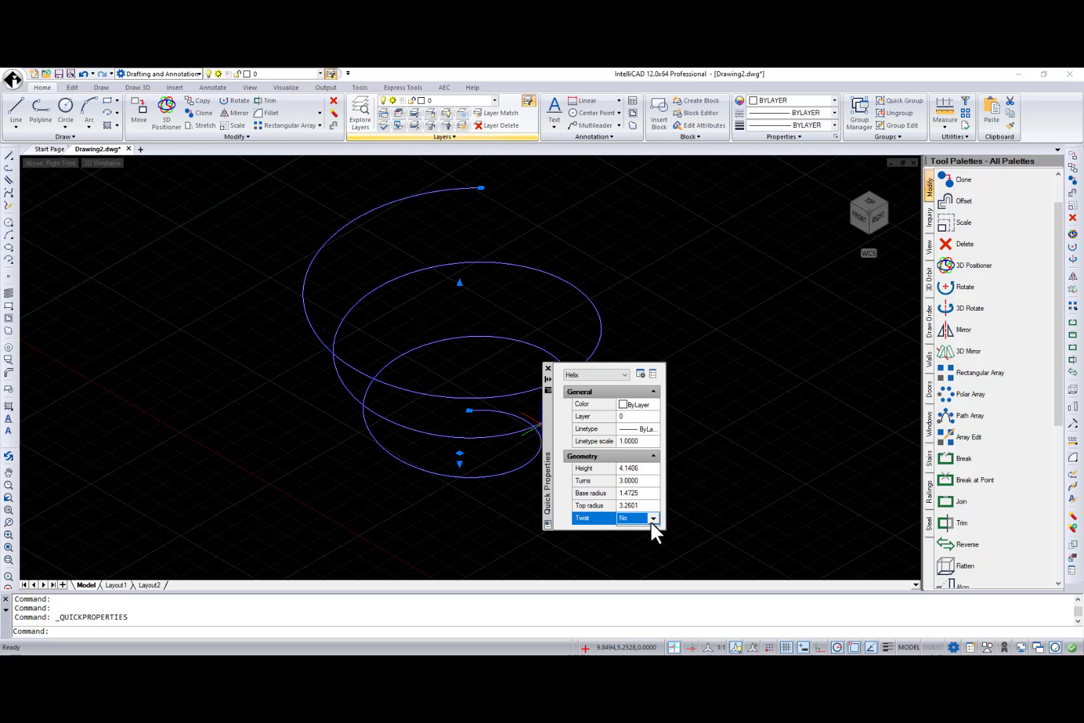
double_click(651, 520)
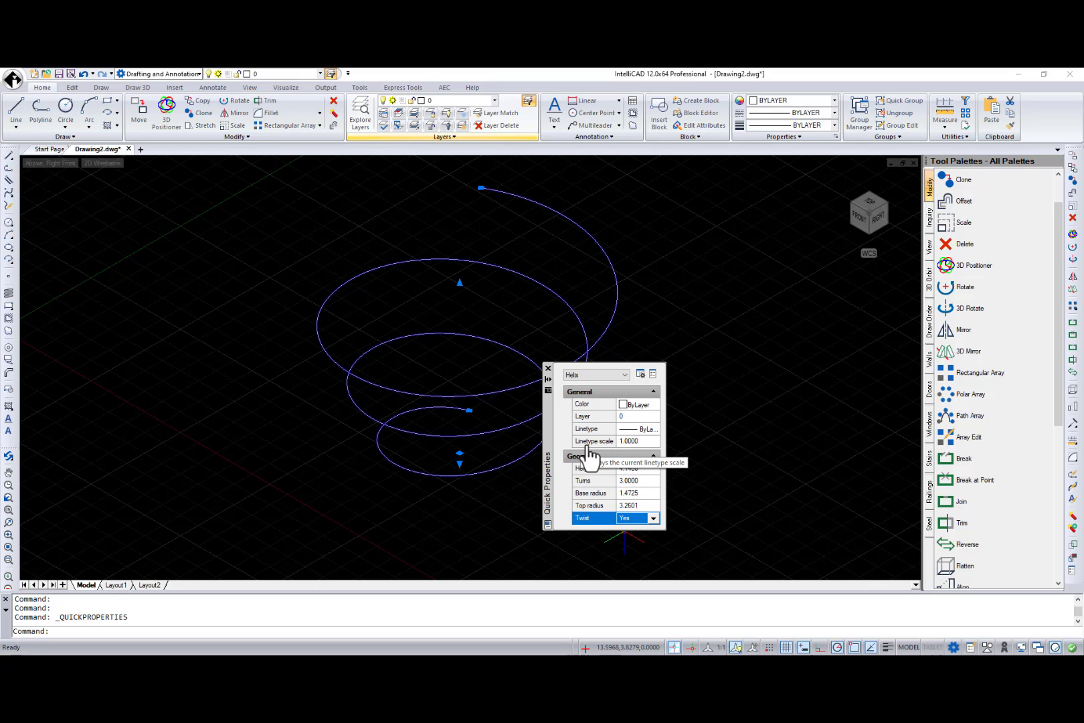
click(547, 368)
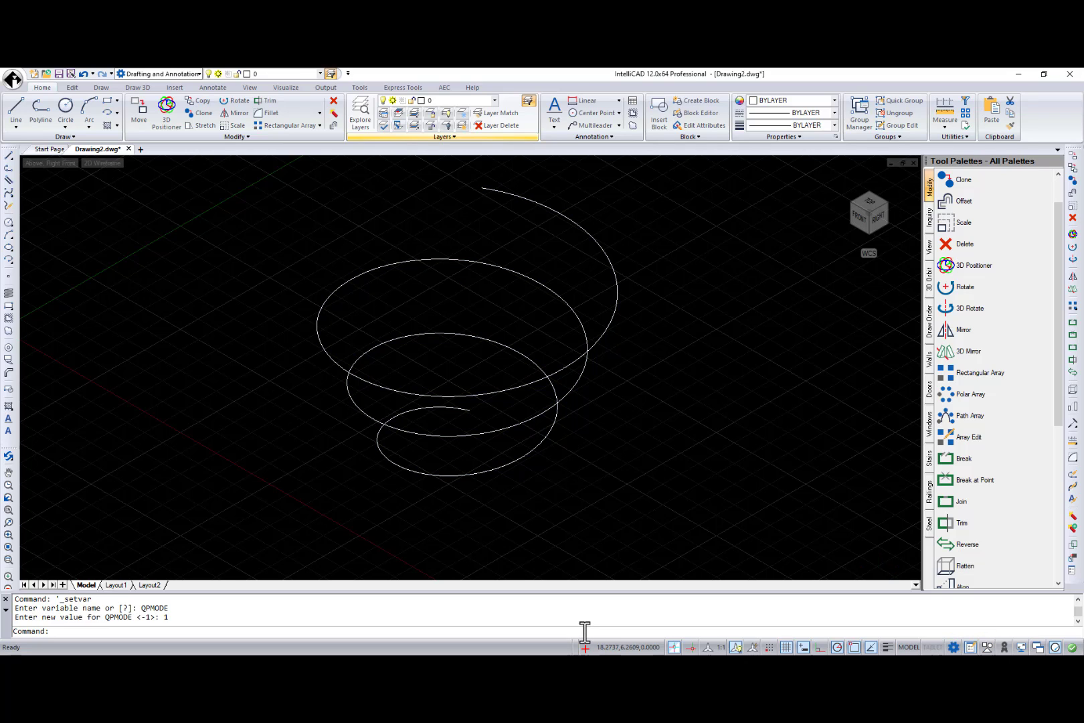
Toggle quick properties display and confirm the QPMODE system variable value.
key(ctrl+shift+p)
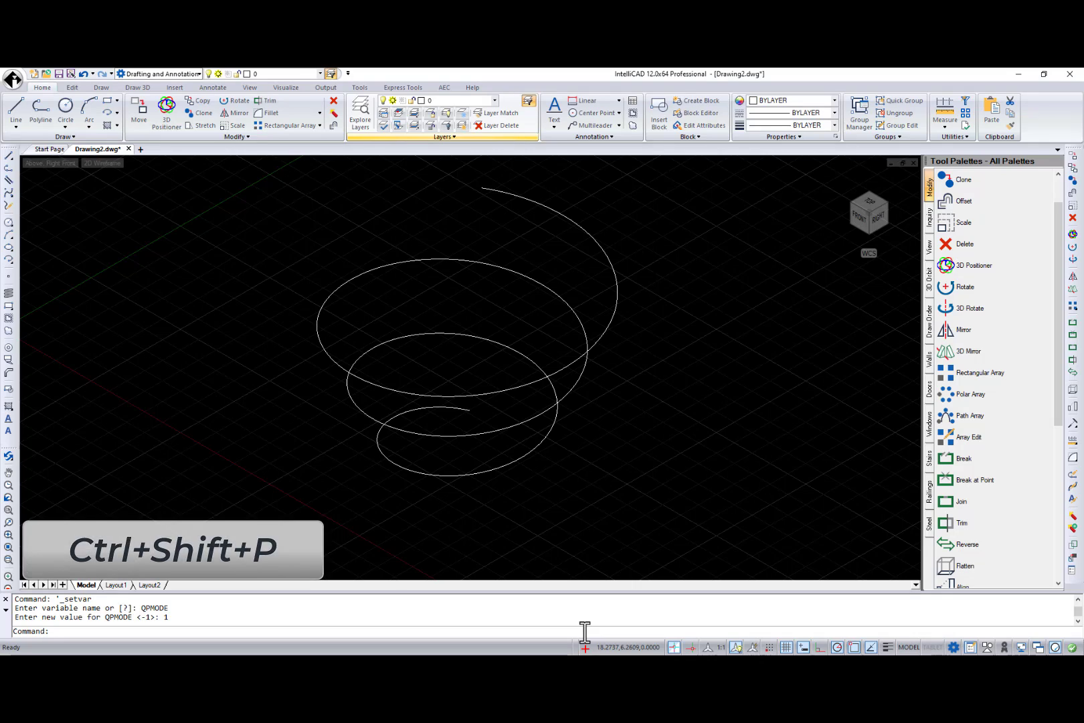
text(QPMODE)
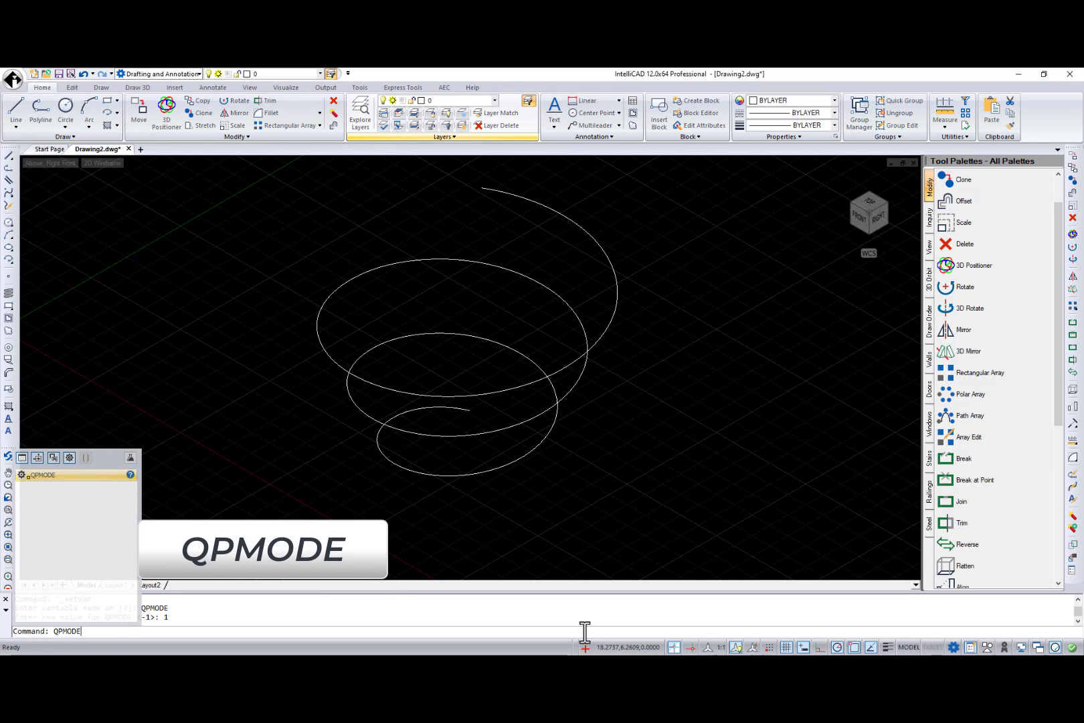
key(Return)
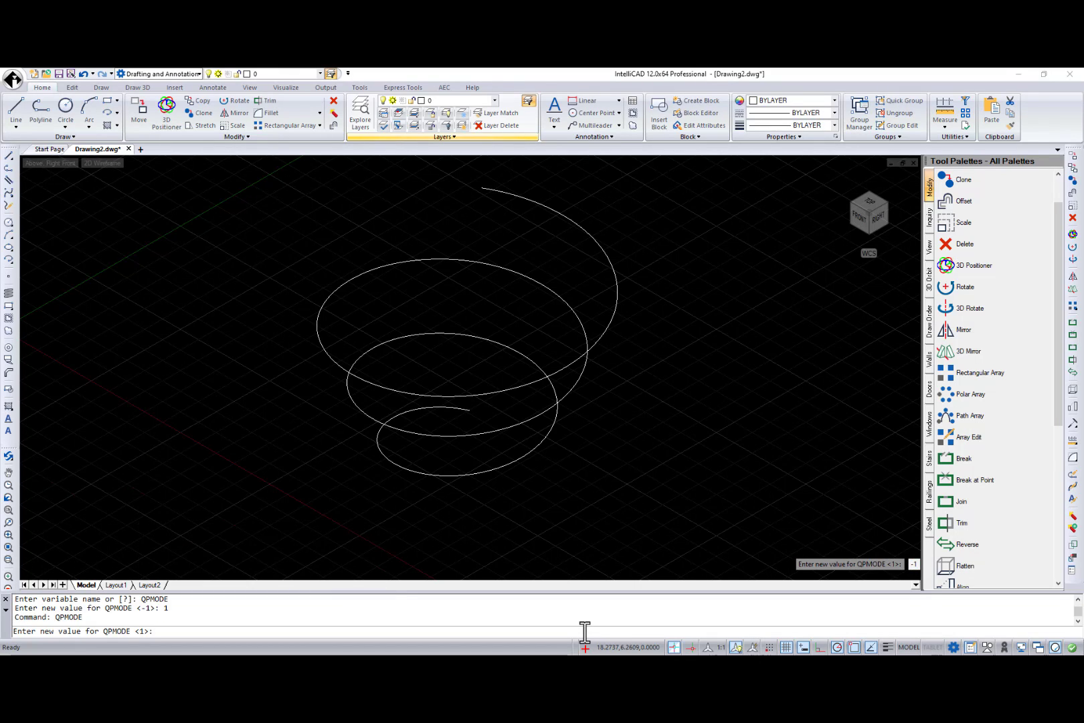
key(Return)
Customize helix quick properties to drop Linetype and add Turn height, then verify.
click(520, 462)
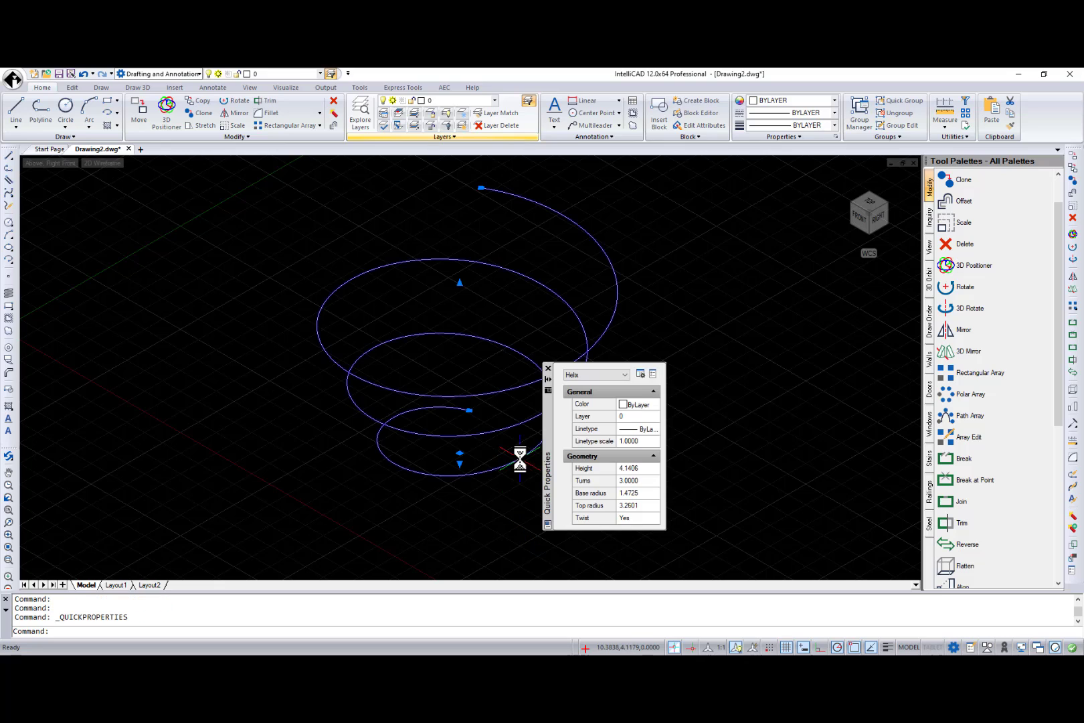
click(641, 376)
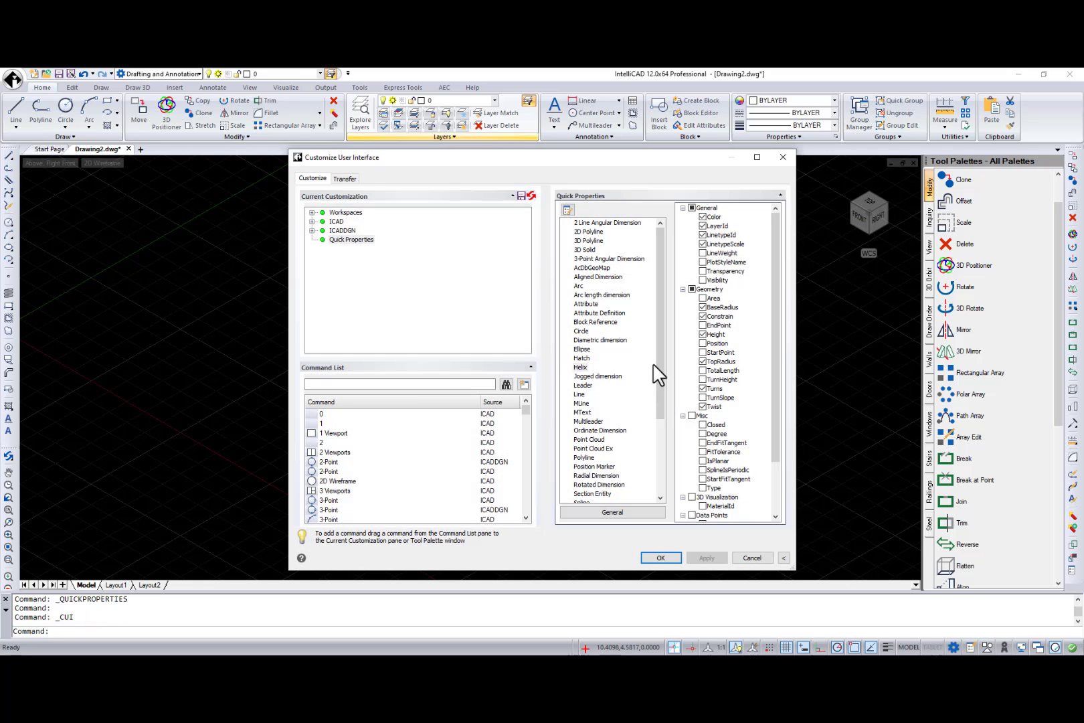
click(703, 244)
click(703, 235)
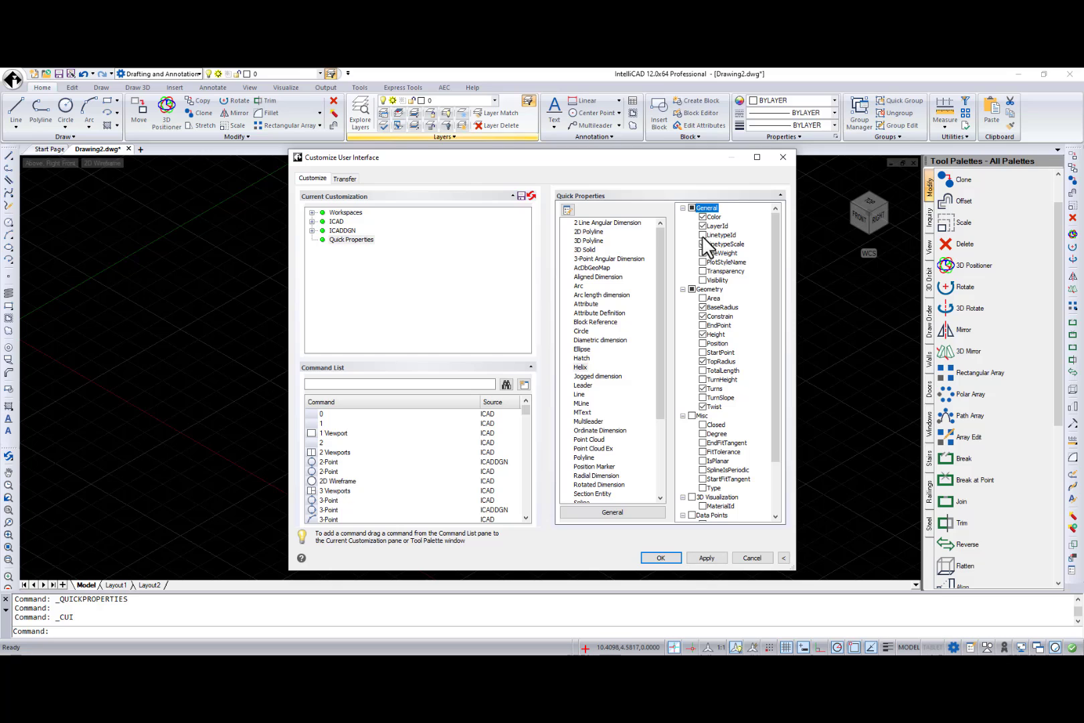
click(703, 380)
click(659, 558)
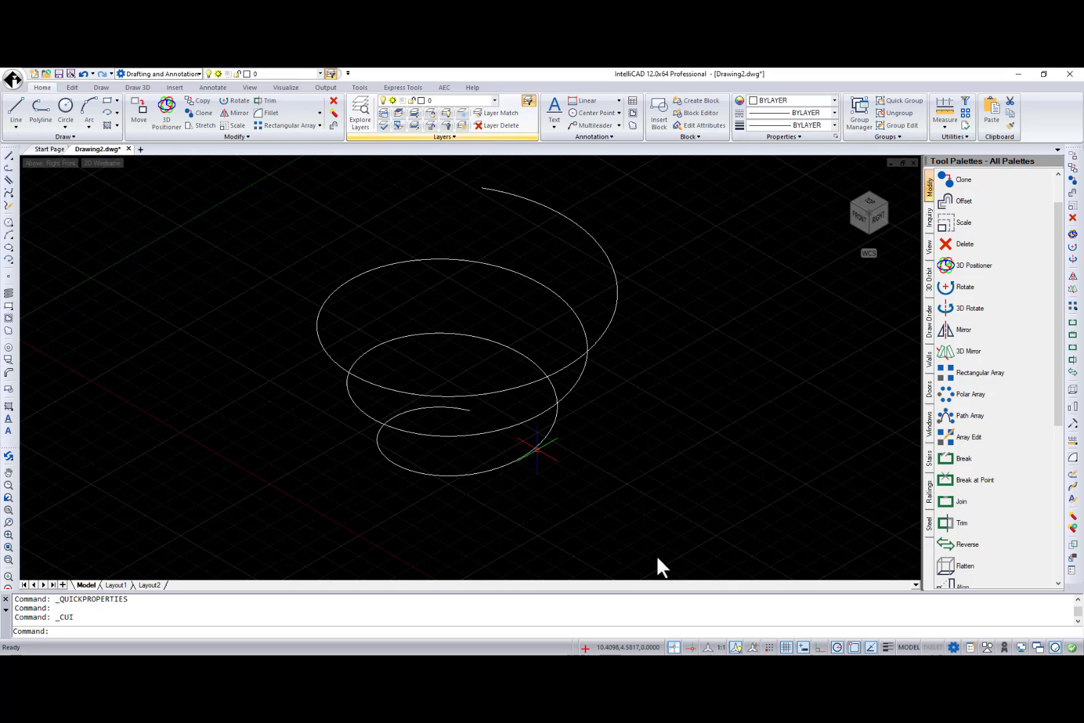
click(541, 444)
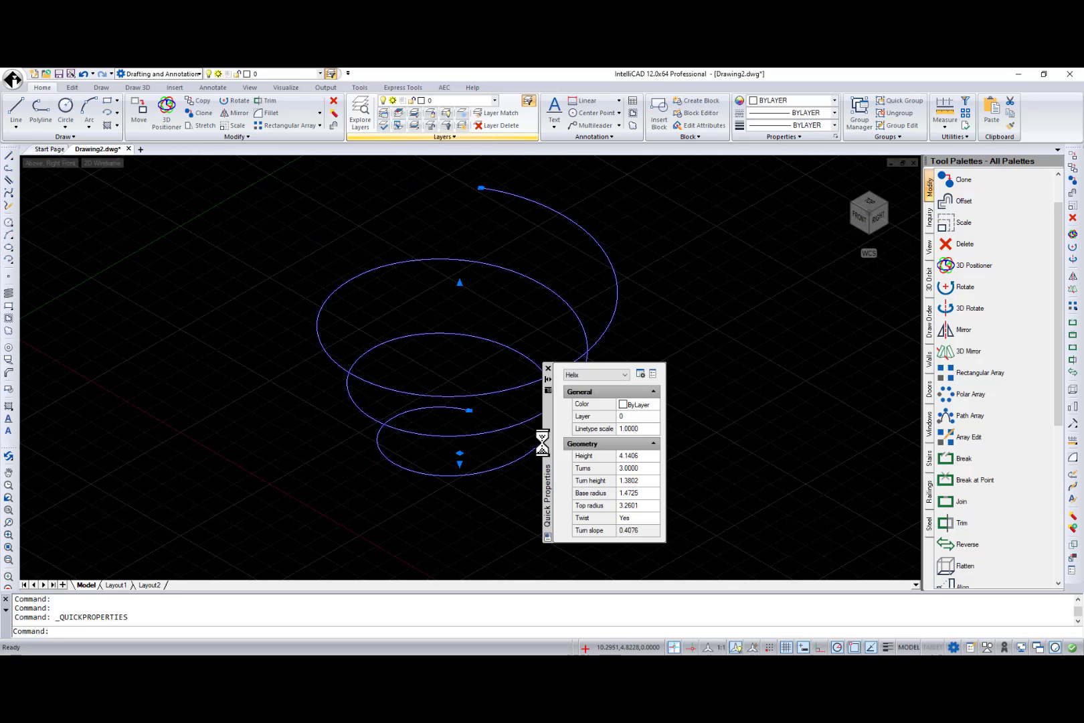
click(653, 374)
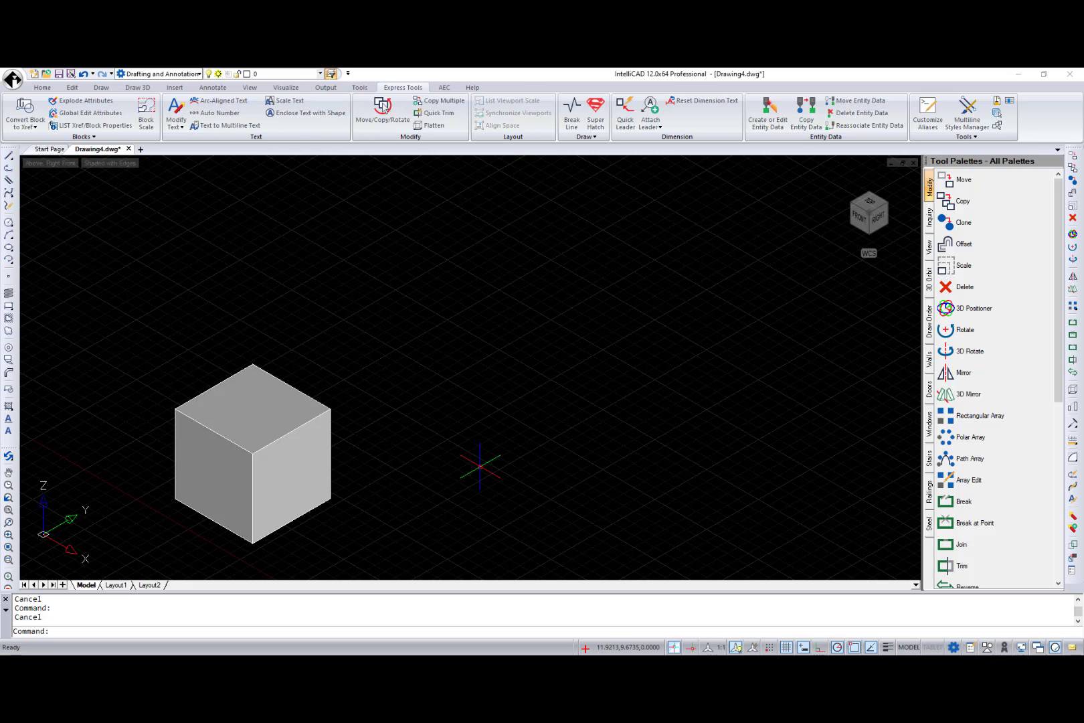
Start a multiple copy of the blue cube and set its base point.
click(447, 102)
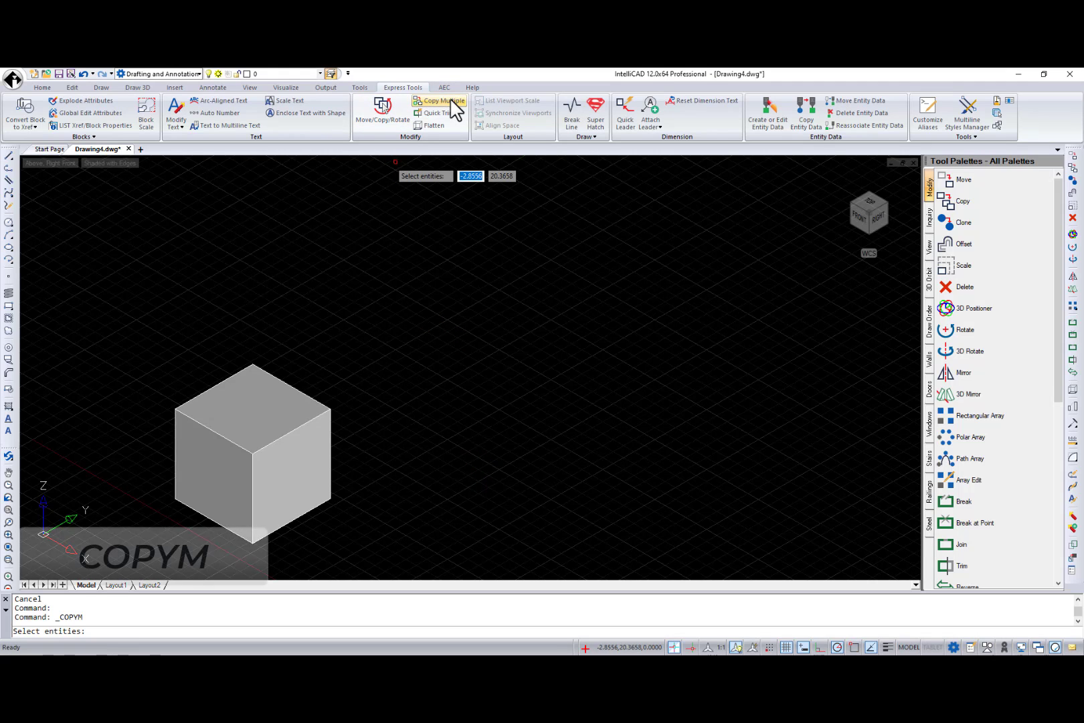
click(288, 456)
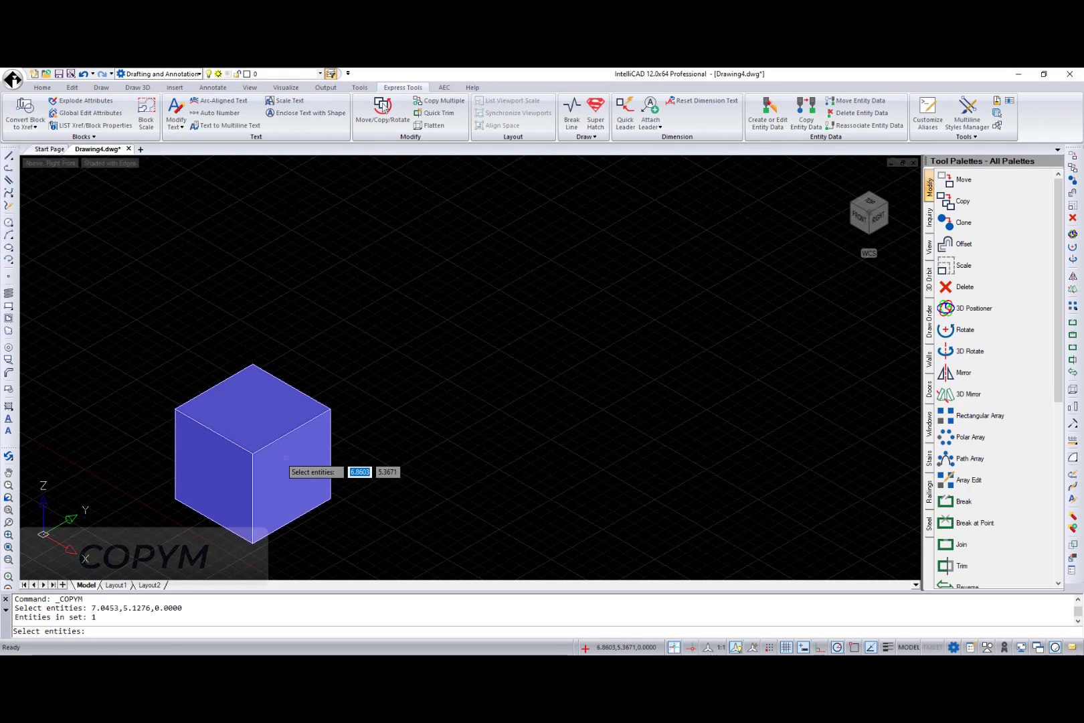
key(Return)
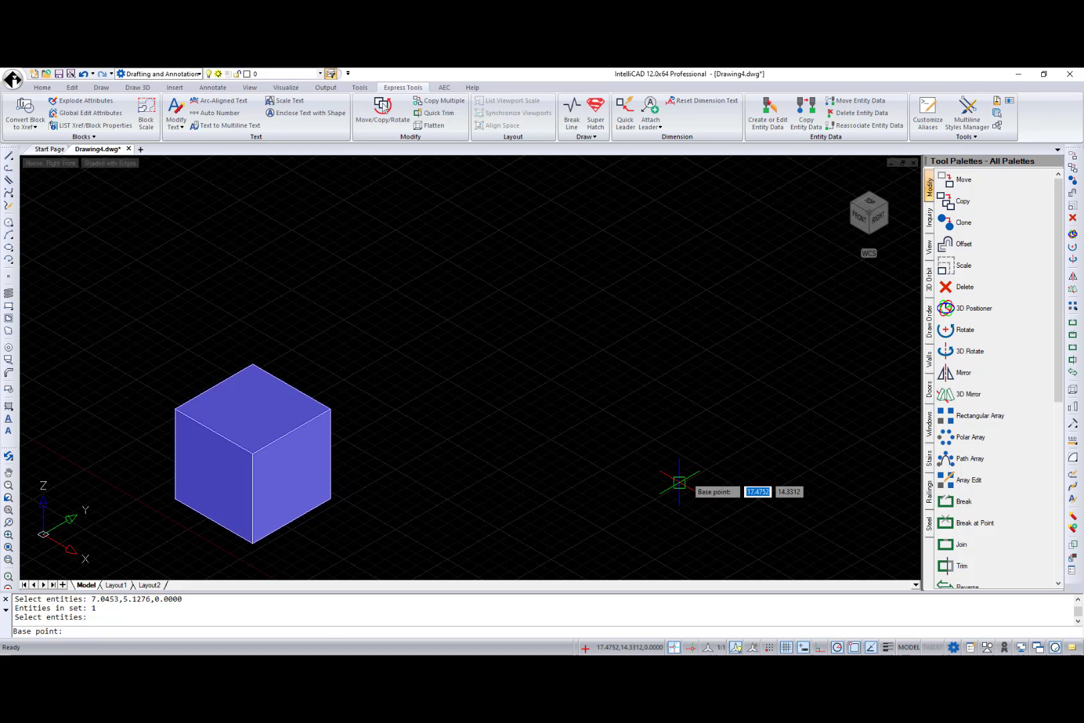
click(632, 513)
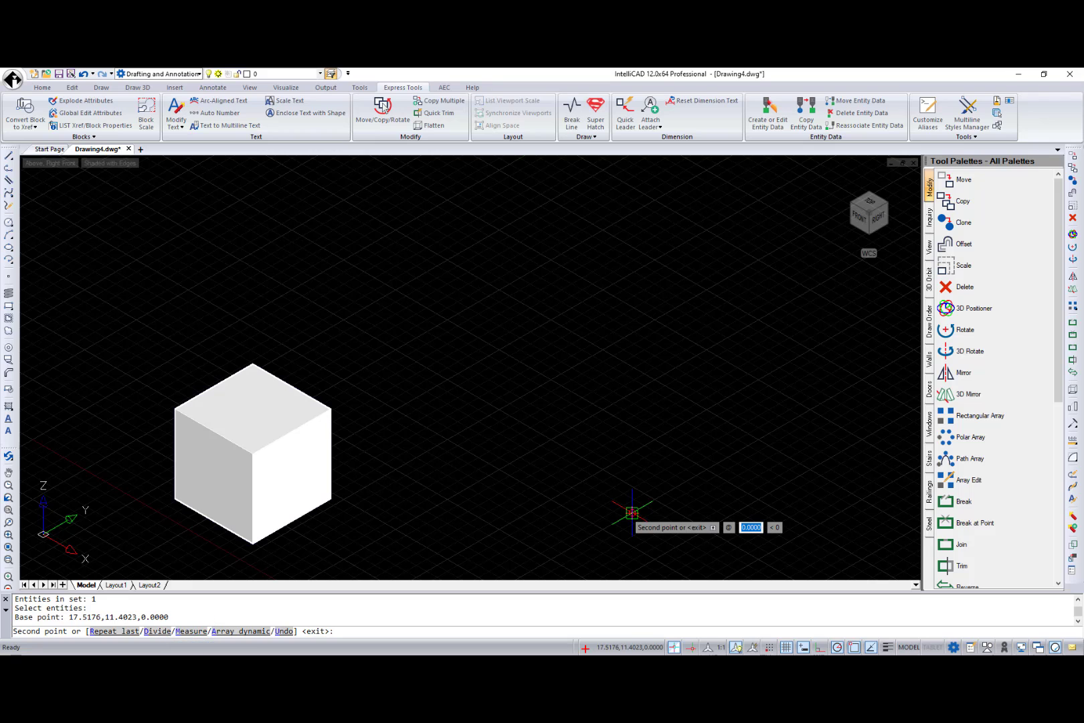
Place a 45° dynamic array of cube copies at bottom right, top right and top left.
click(266, 632)
key(Return)
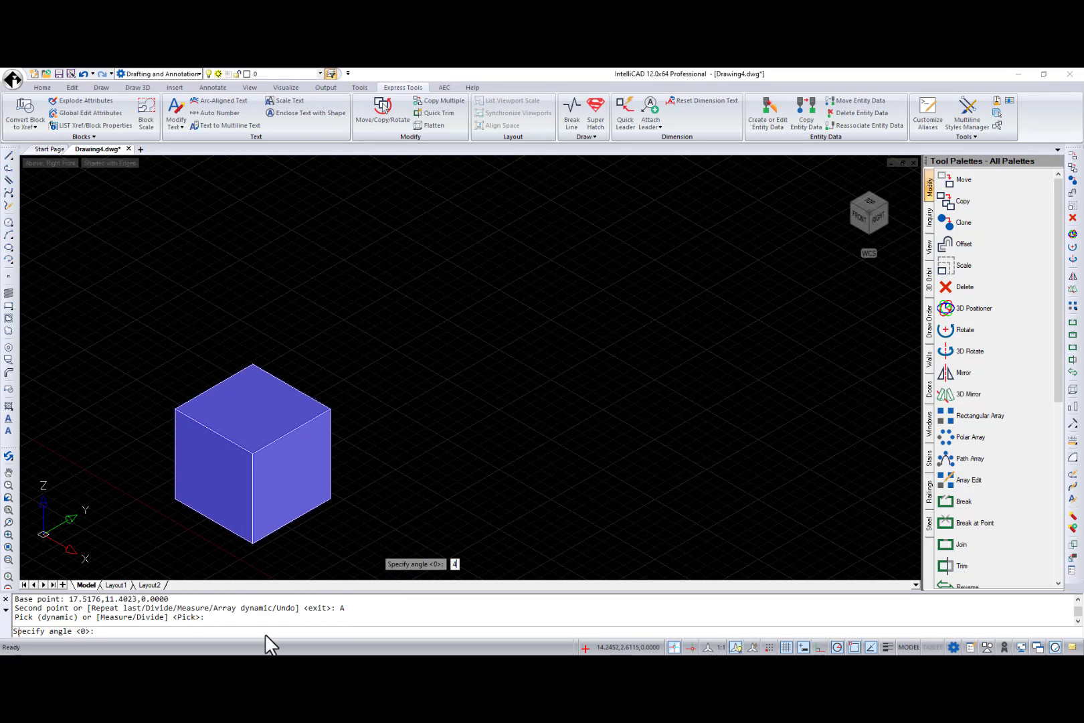
text(45)
key(Return)
click(632, 479)
click(901, 482)
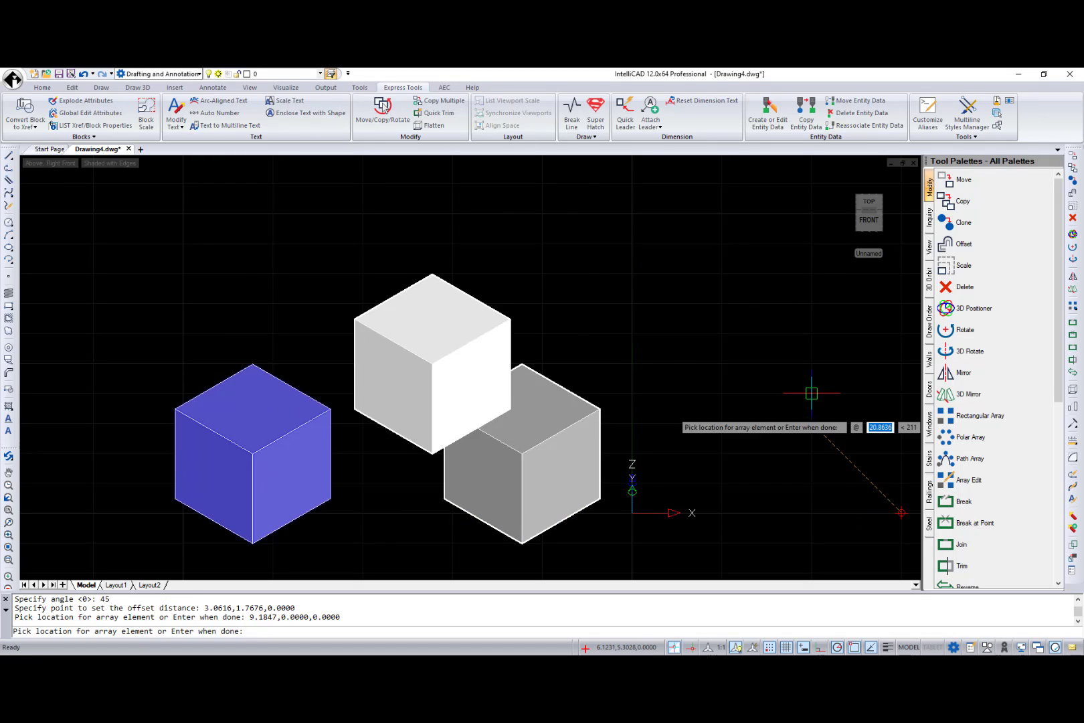
click(896, 302)
click(631, 303)
key(Return)
Fill another 45° dynamic array of cubes using Measure spacing to a picked corner.
scroll(641, 305, down, 5)
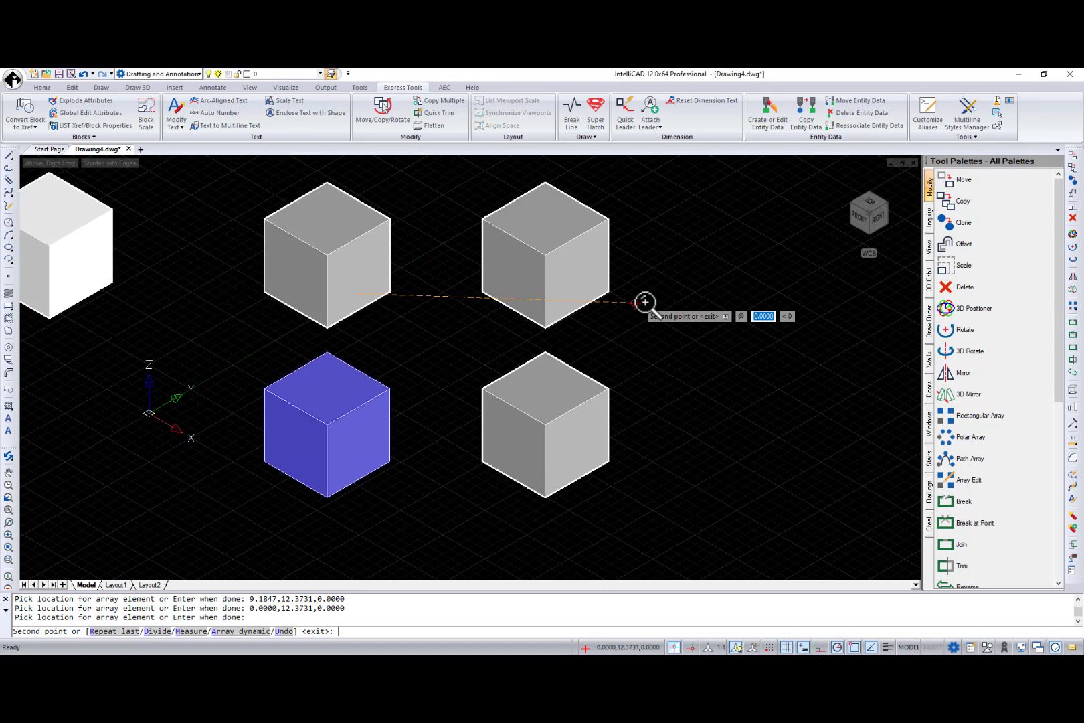
click(257, 633)
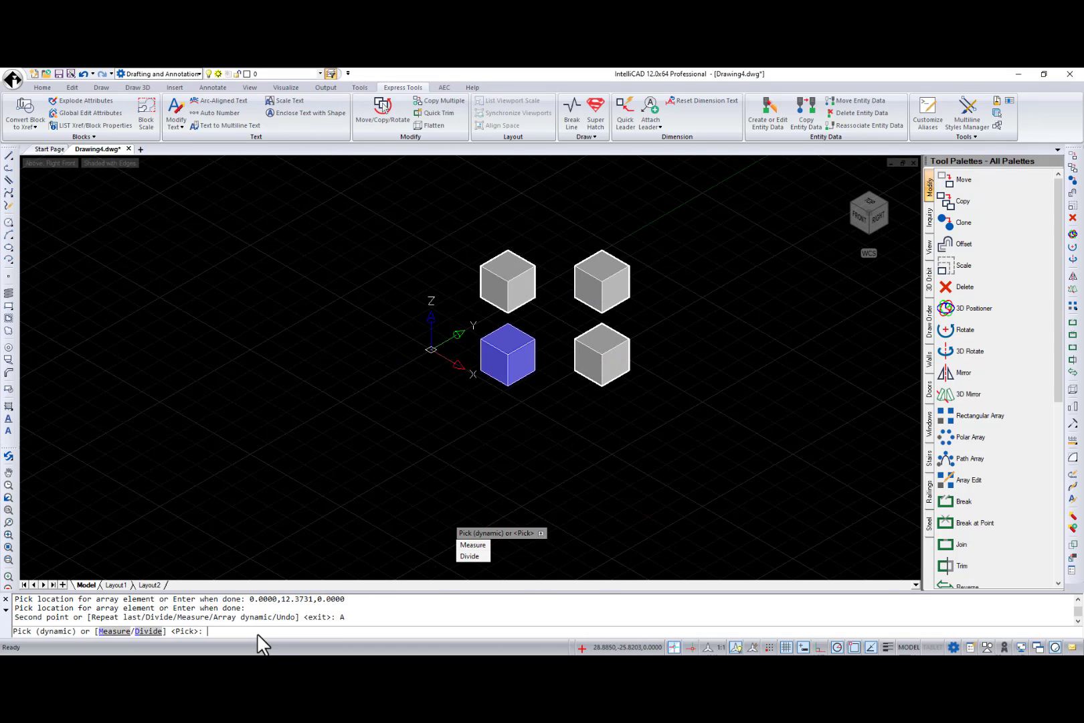
click(115, 631)
text(45)
key(Return)
click(801, 170)
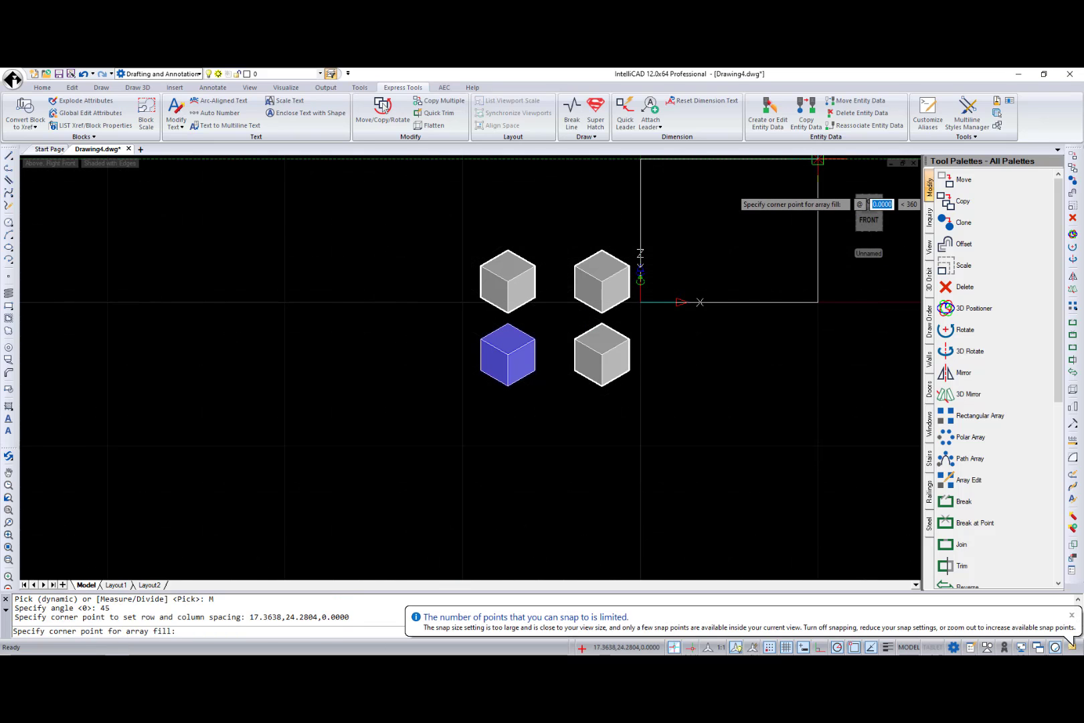
click(802, 170)
Fill a 45° dynamic array with the Divide option, using 1 column.
click(249, 631)
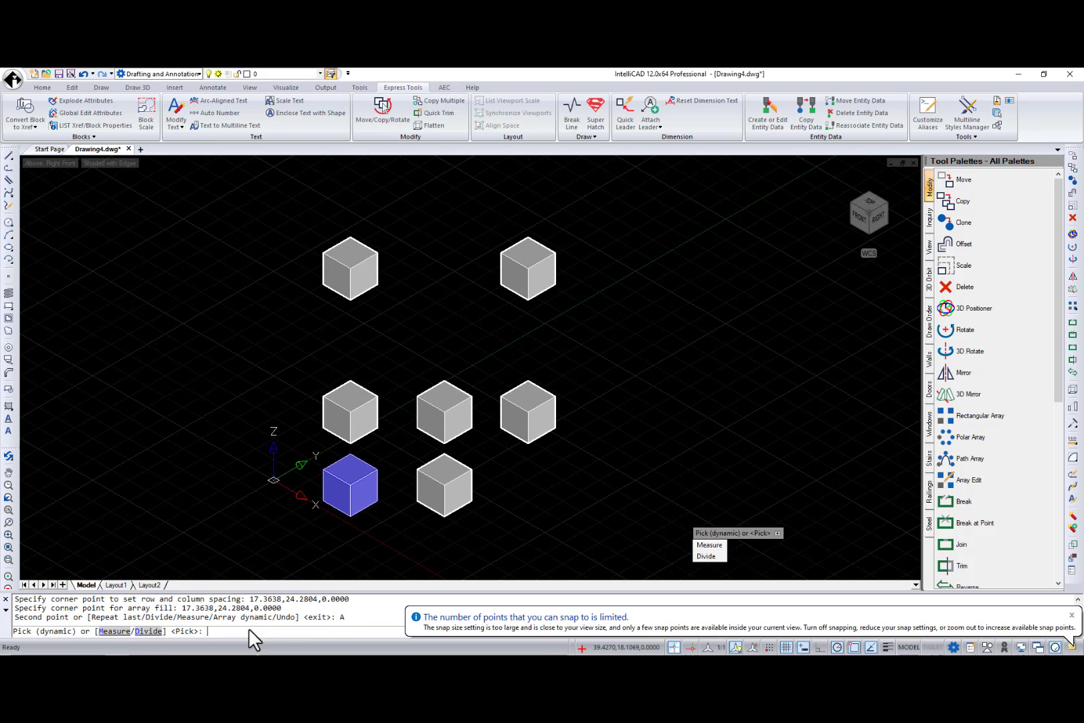
click(148, 631)
text(45)
key(Return)
click(891, 466)
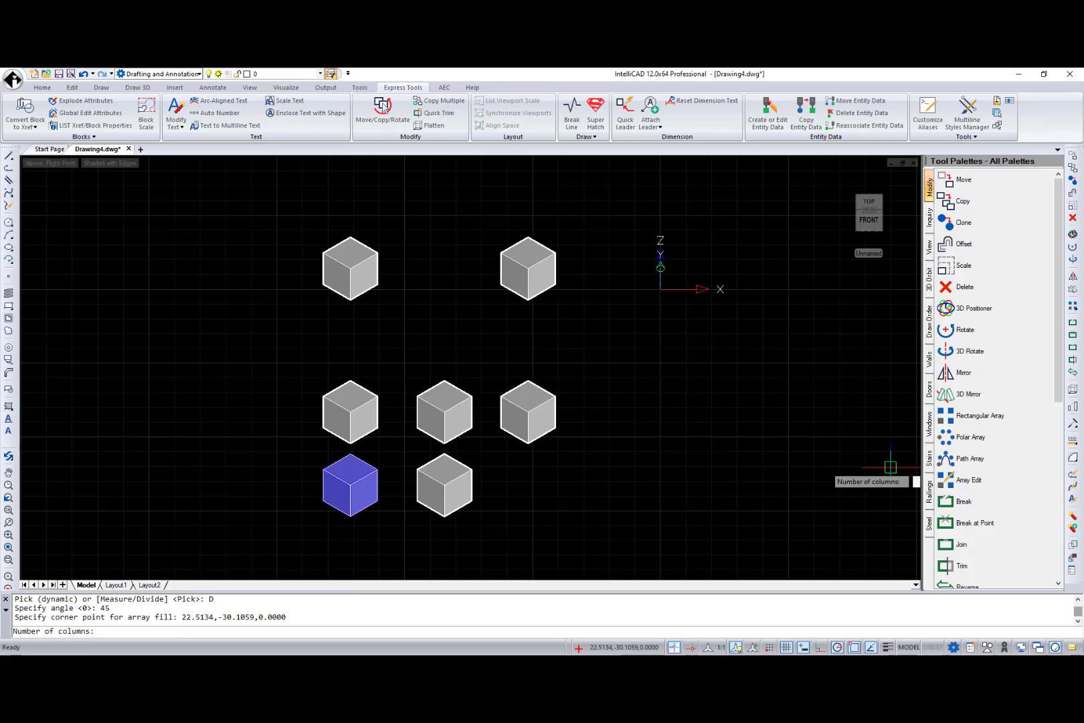
text(1)
key(Return)
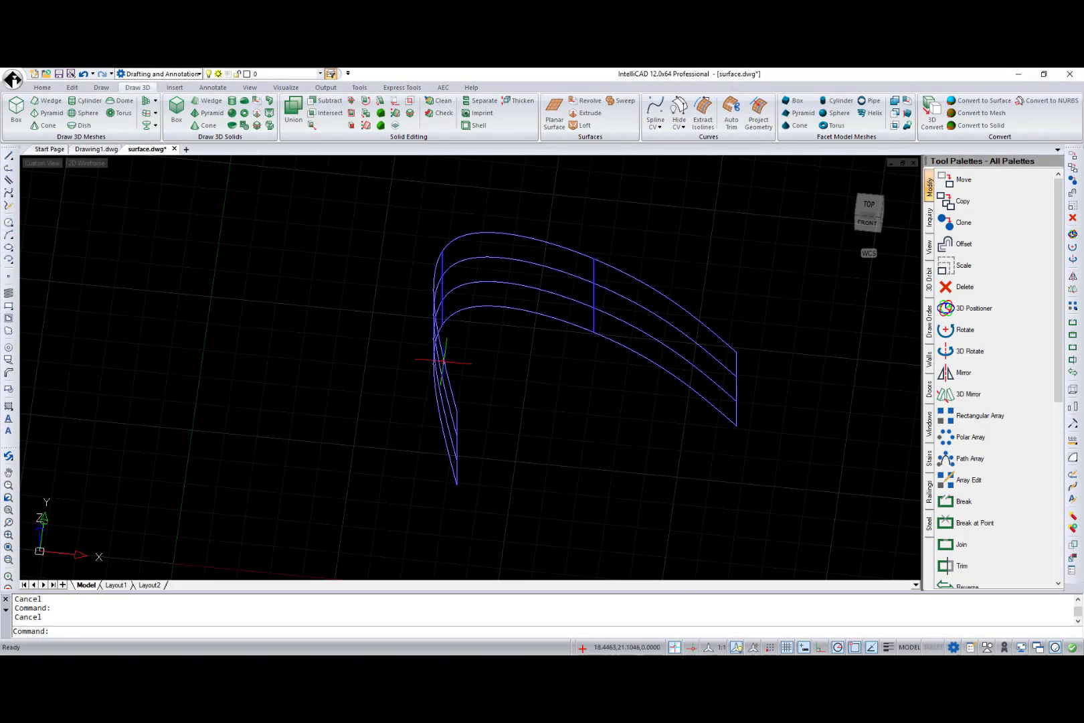
click(441, 362)
click(682, 126)
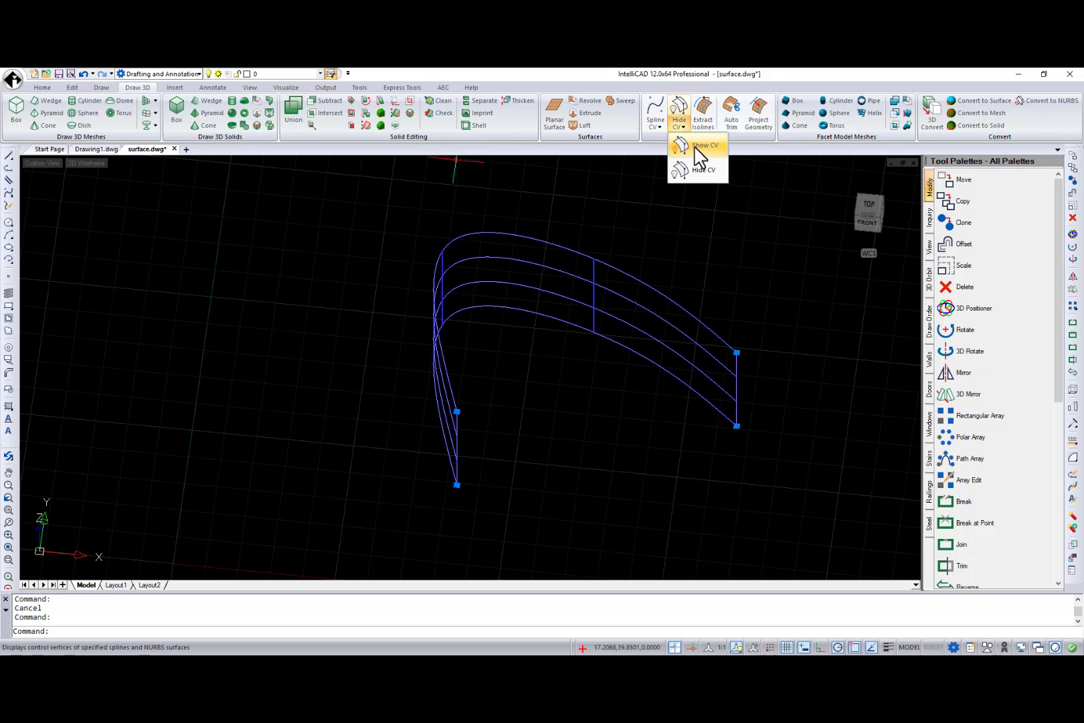
click(696, 146)
click(455, 423)
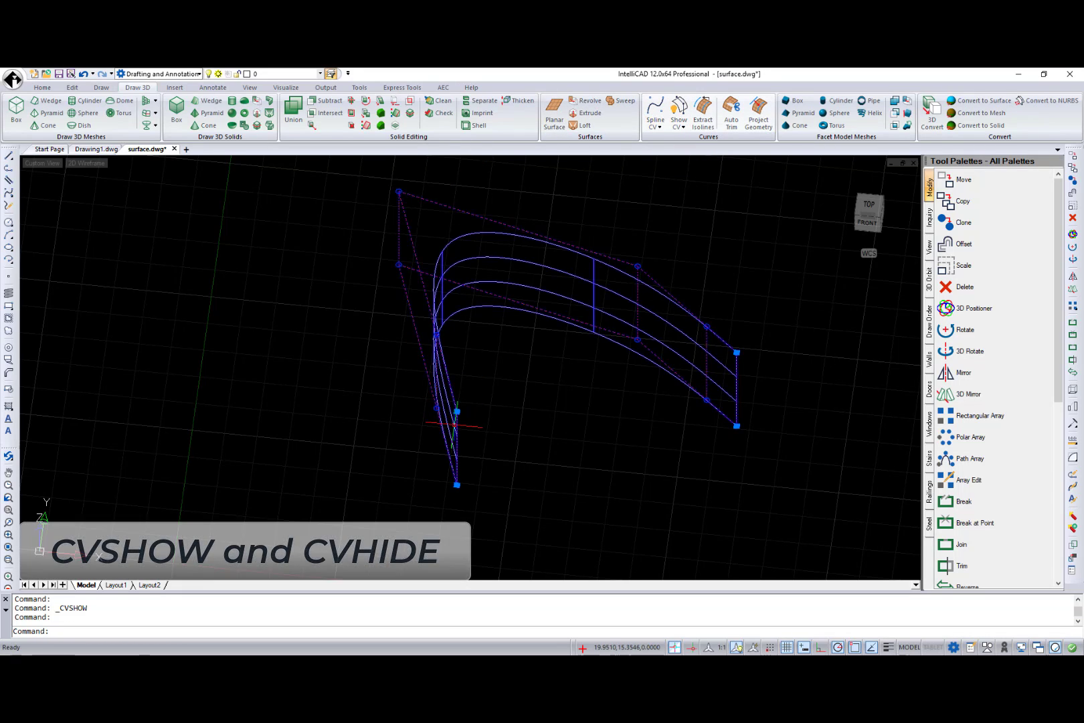
click(681, 126)
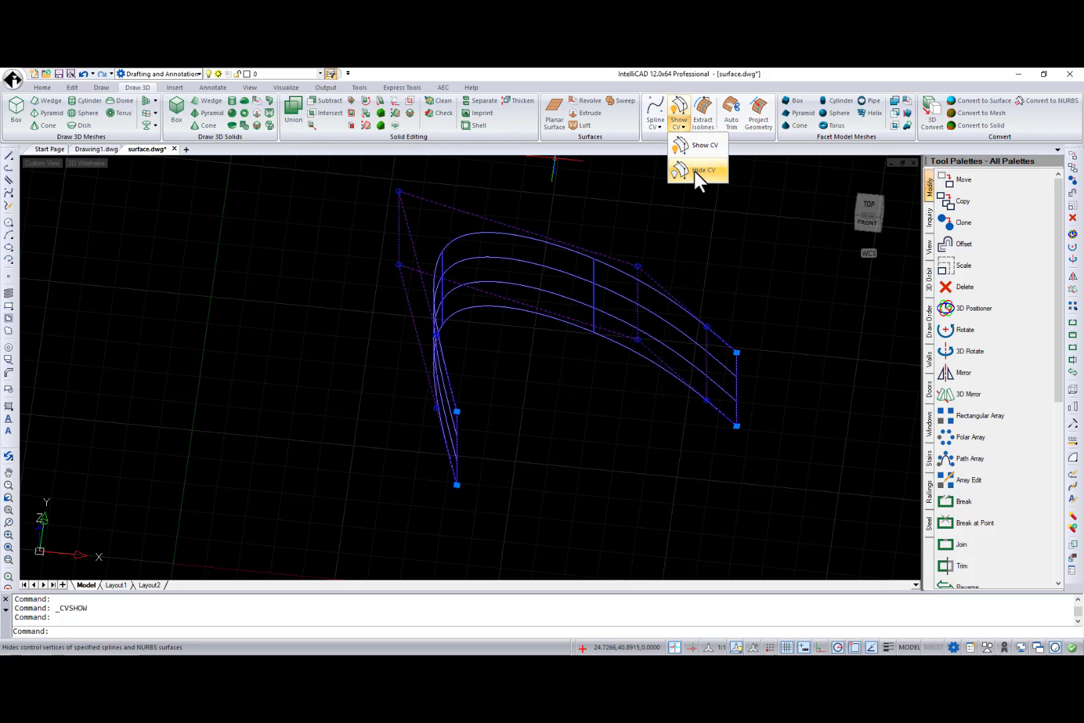
click(696, 170)
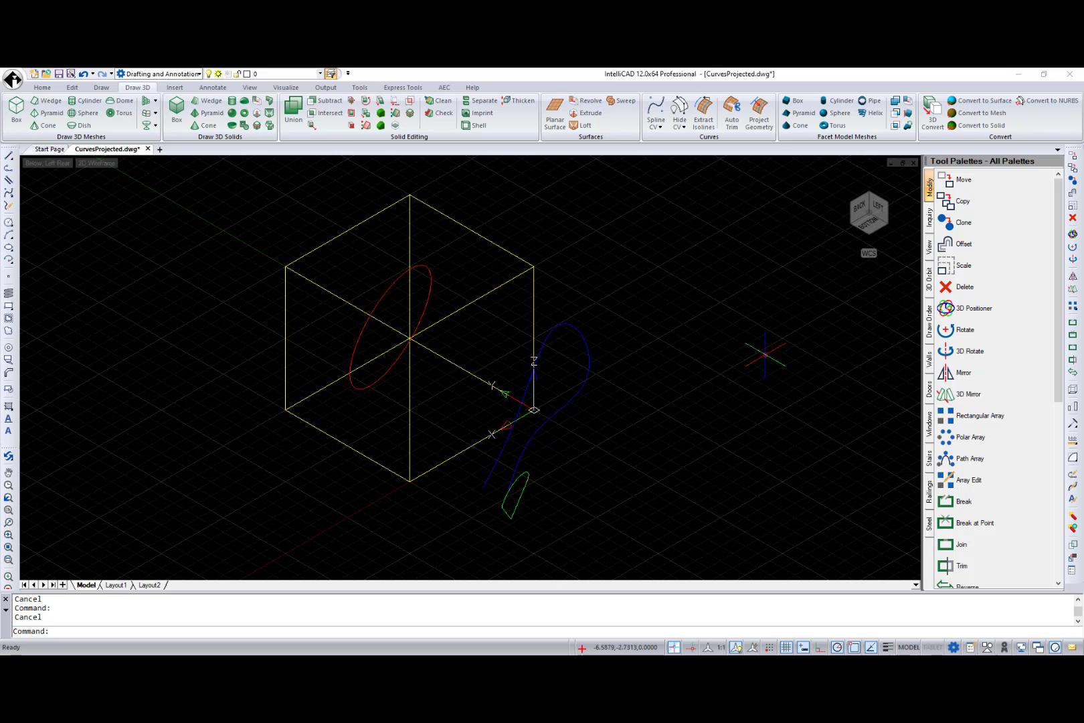
Project the blue curve onto the box along the current view direction.
click(762, 122)
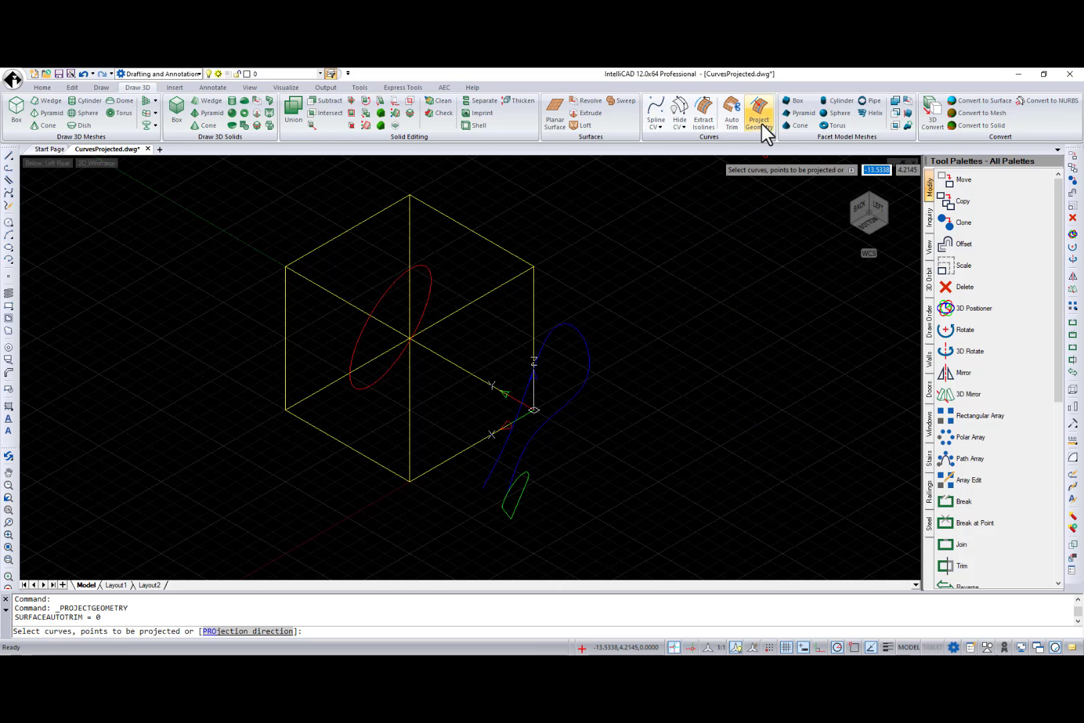
click(496, 461)
key(Return)
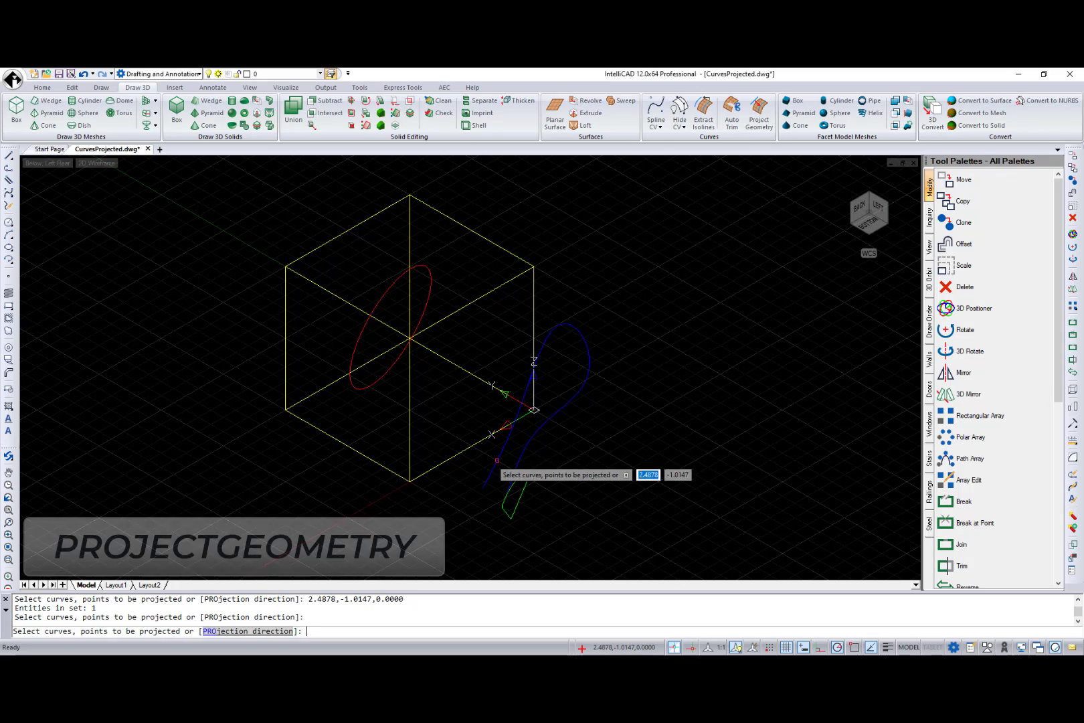
click(466, 445)
key(Return)
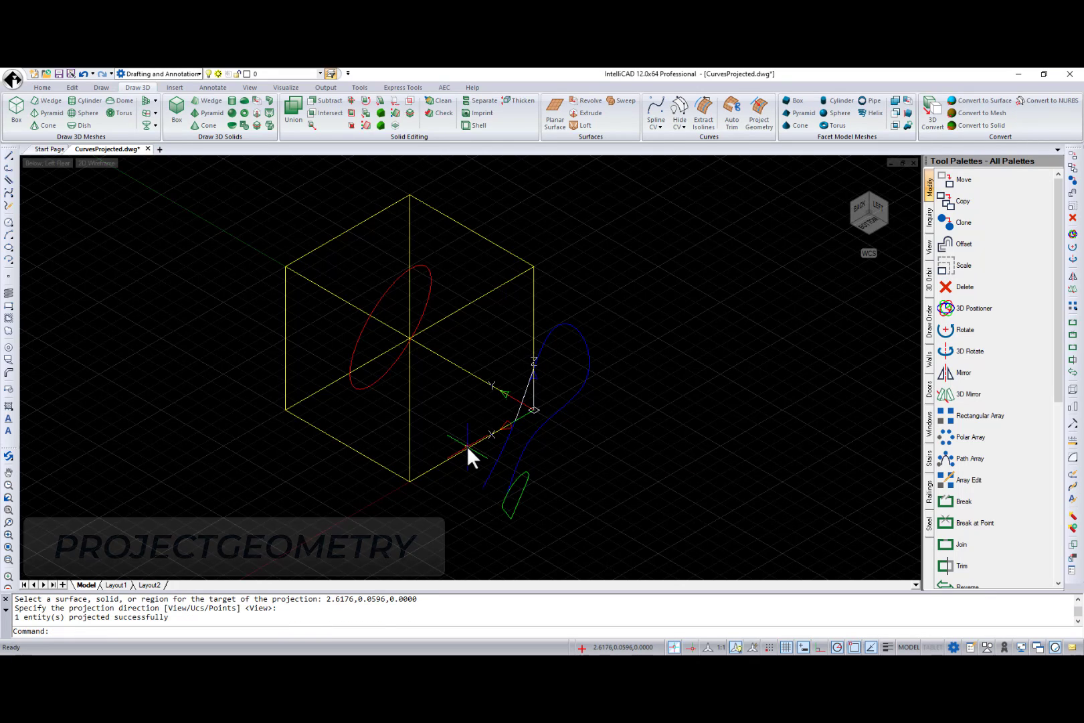
Turn on Auto Trim and project the red ellipse onto the box face.
click(885, 214)
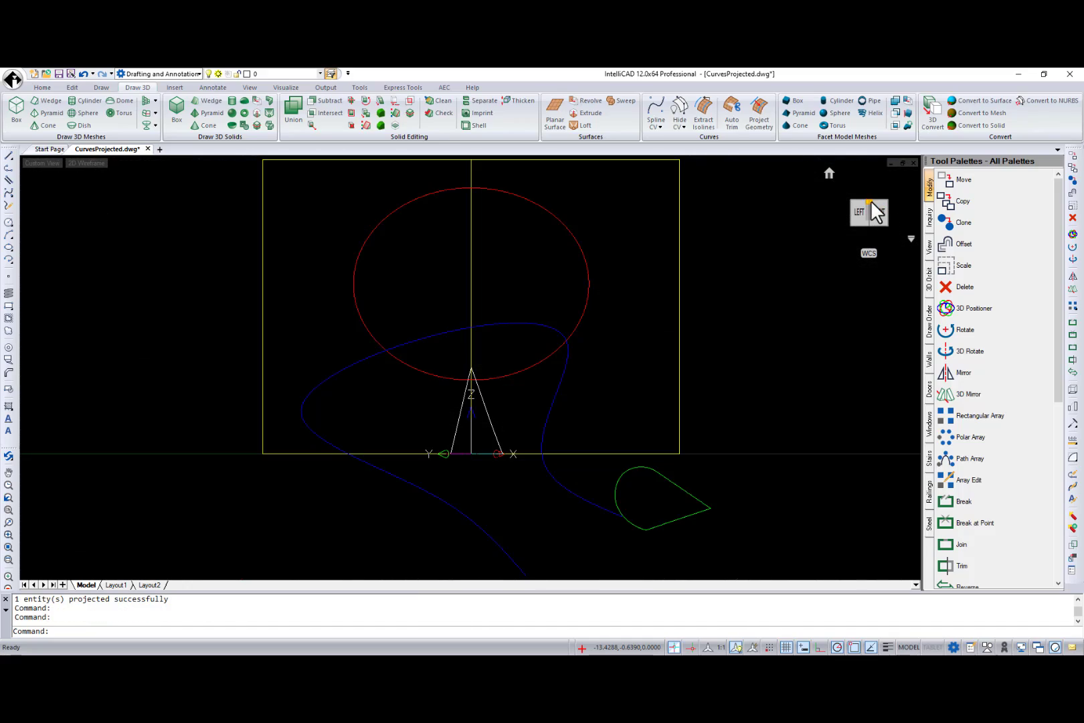
click(870, 202)
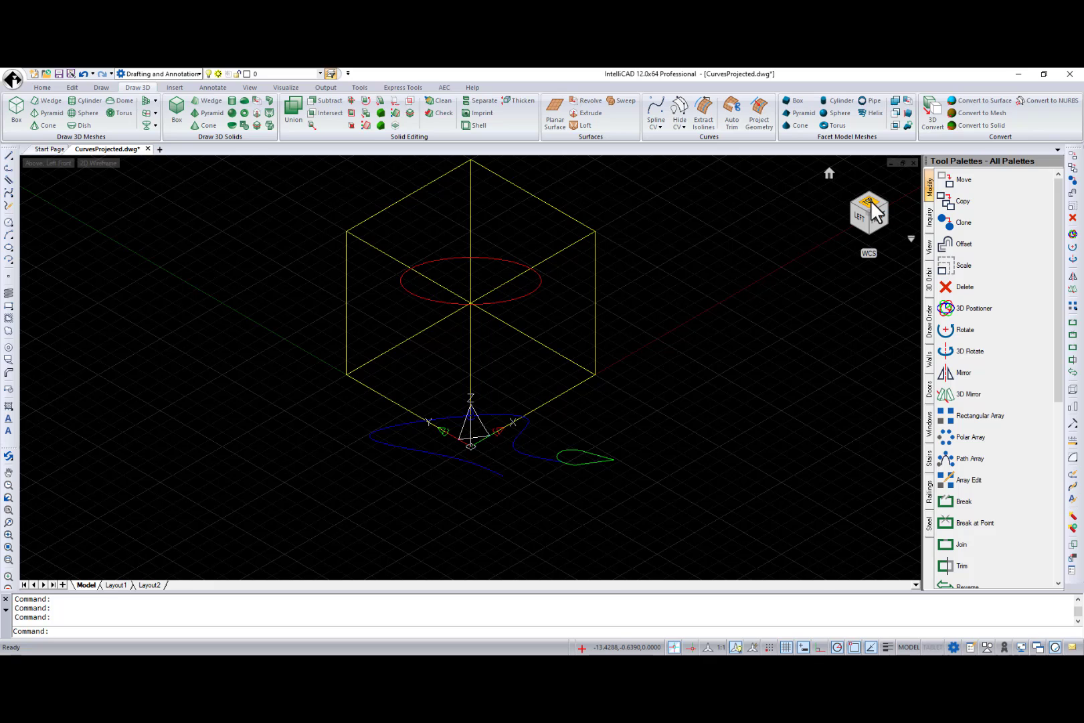
click(732, 115)
click(758, 117)
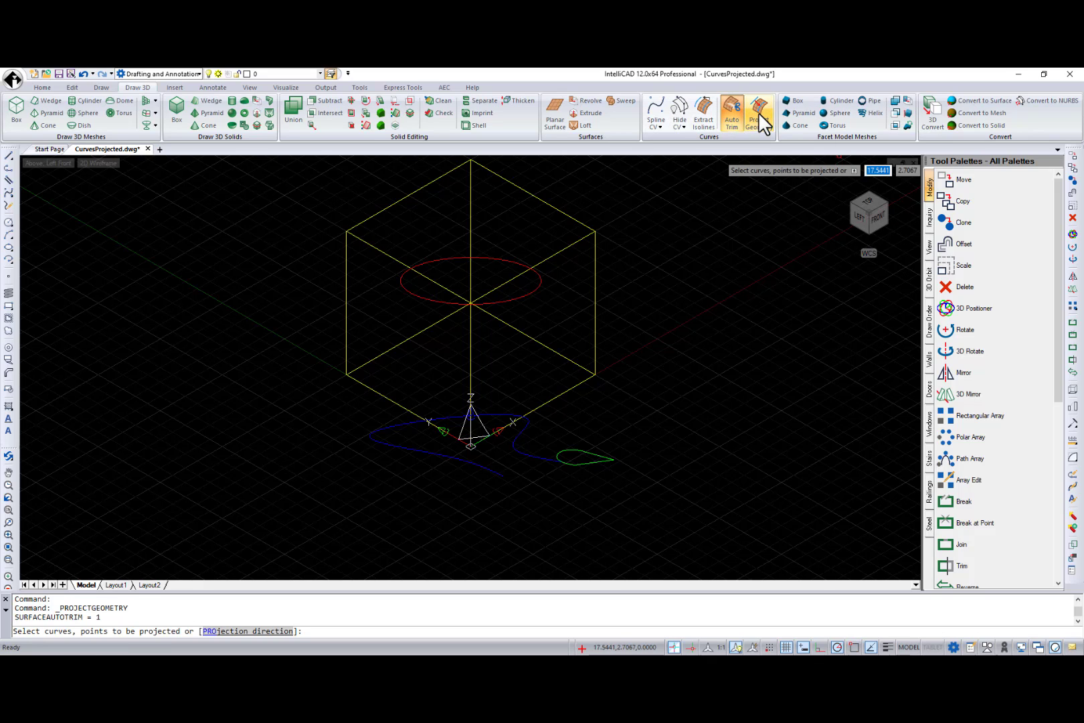
click(539, 289)
key(Return)
click(595, 315)
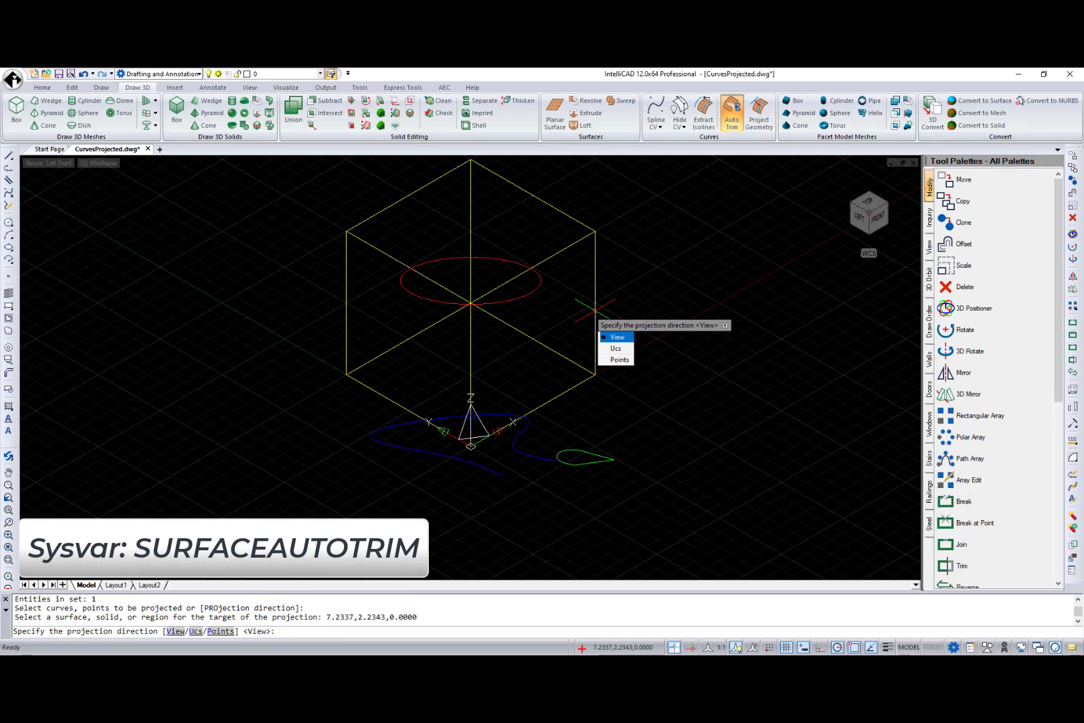
key(Return)
Set the visual style to Shades of Gray and view the box from above.
click(97, 164)
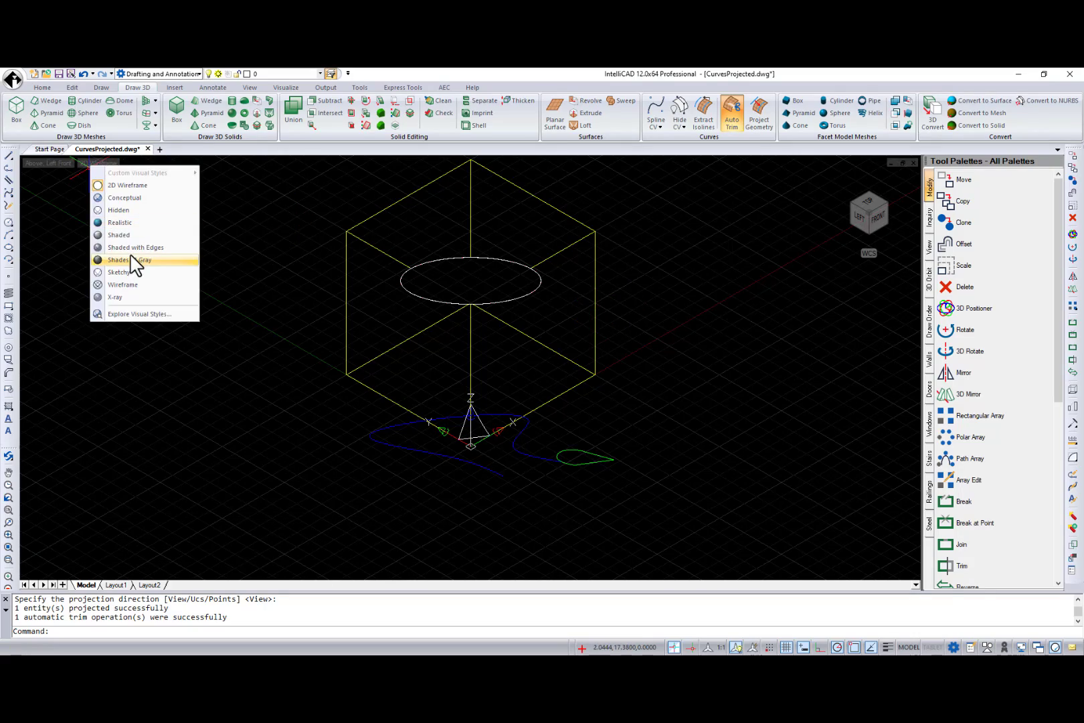
click(133, 261)
click(887, 202)
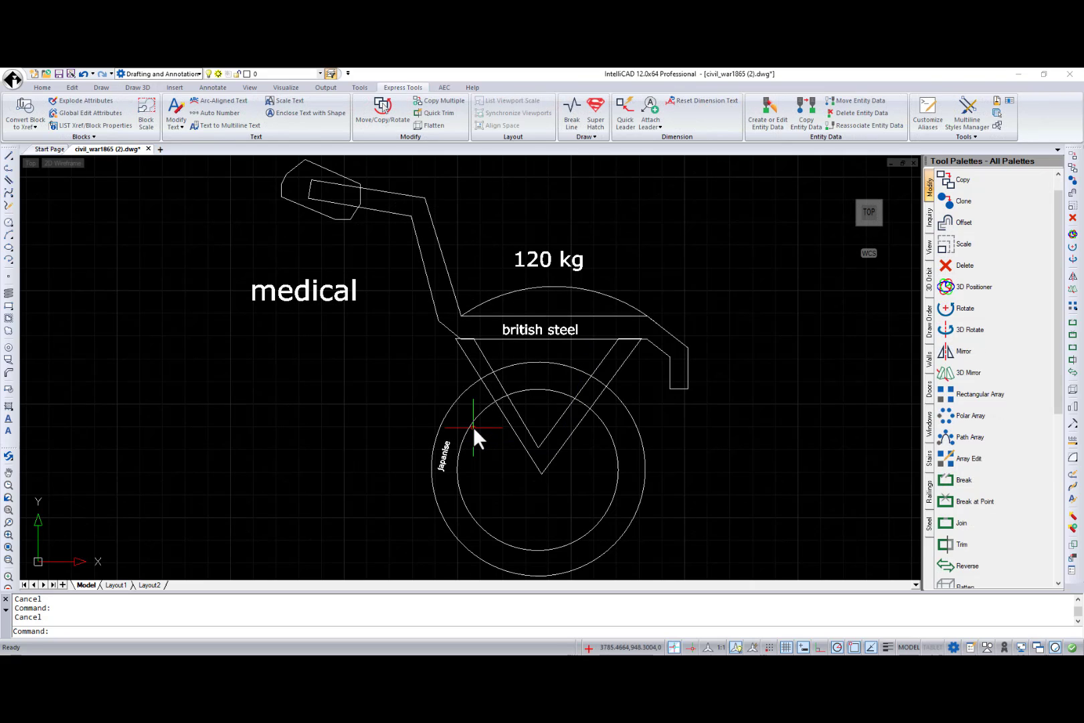
Change the medical attribute label to 'Medical' with Global Edit Attributes.
click(107, 111)
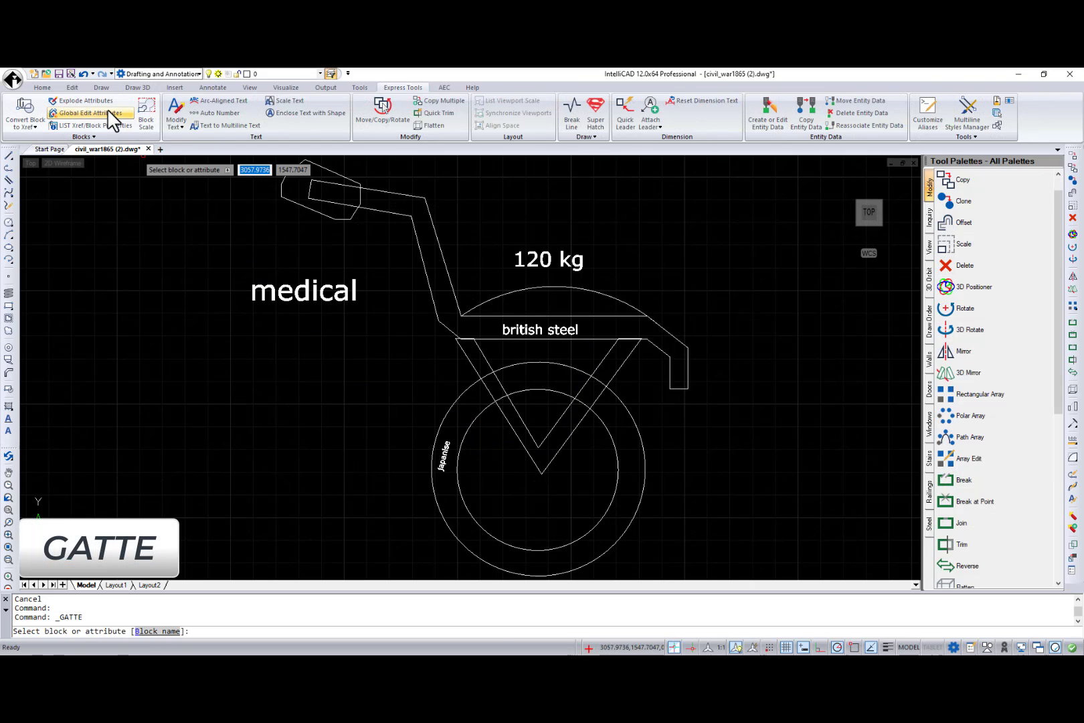
click(288, 300)
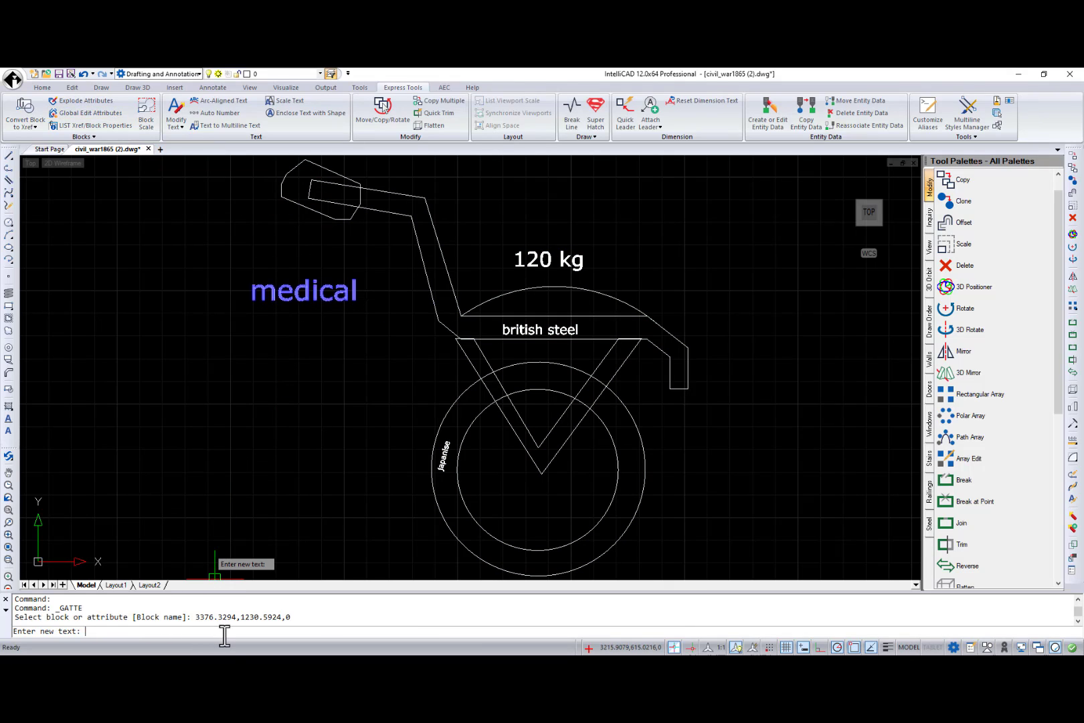
text(Medical)
key(Return)
key(Return)
Rename the wheelchair block to 'New wheel chair'.
click(35, 127)
click(49, 220)
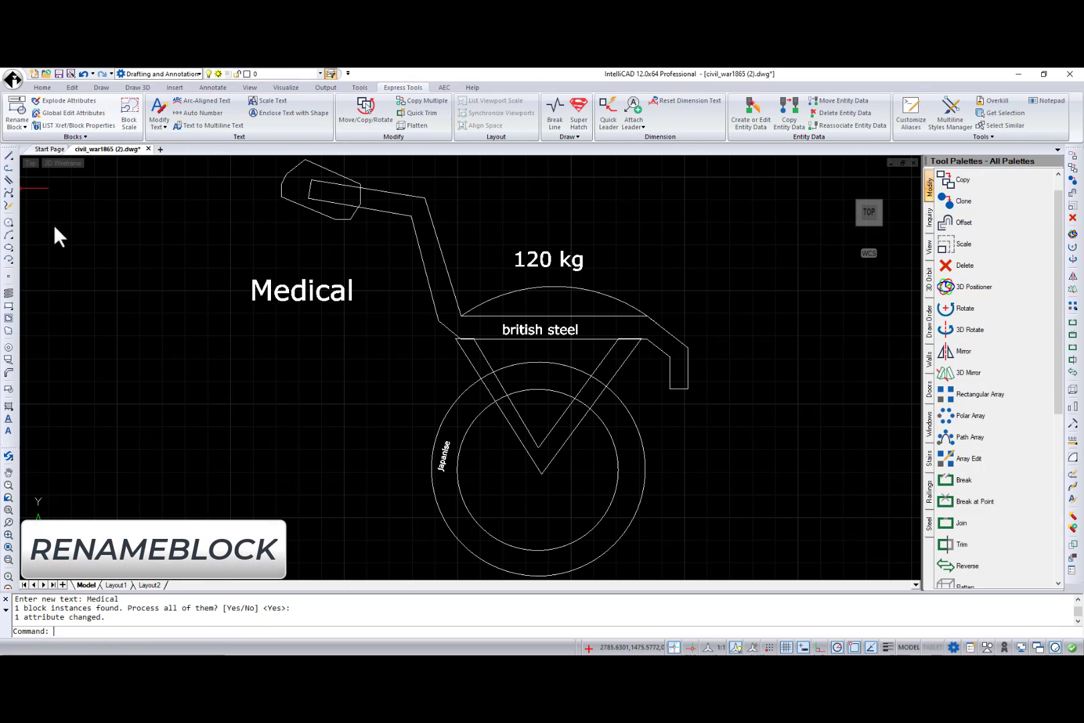
click(334, 298)
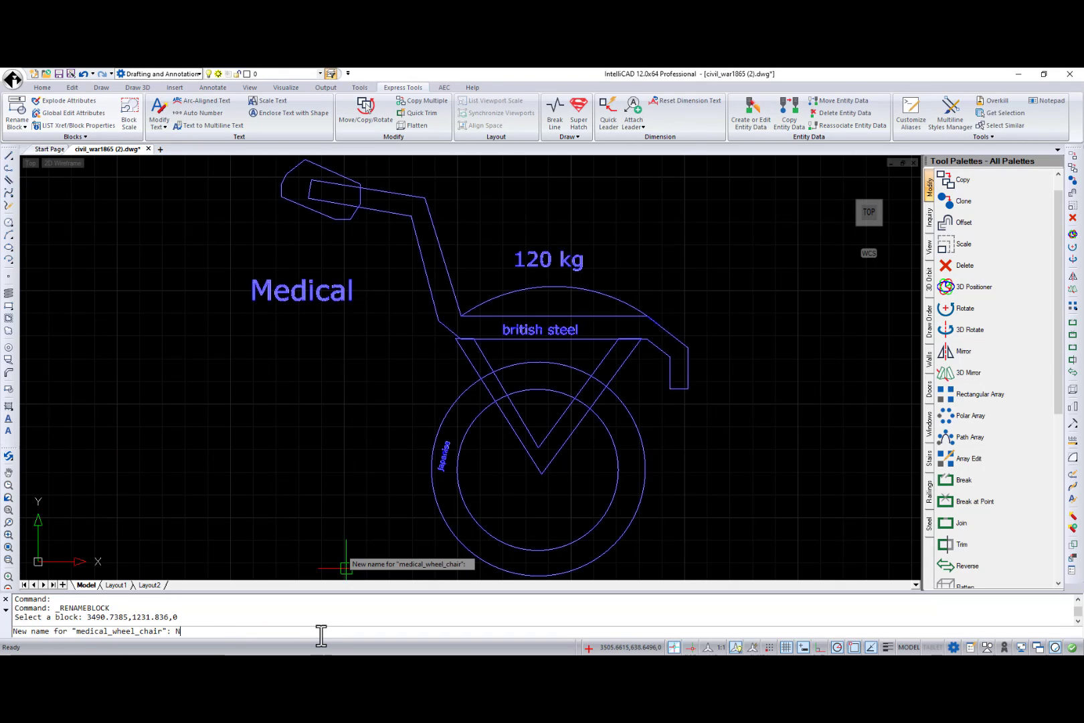
text(New whe el chai)
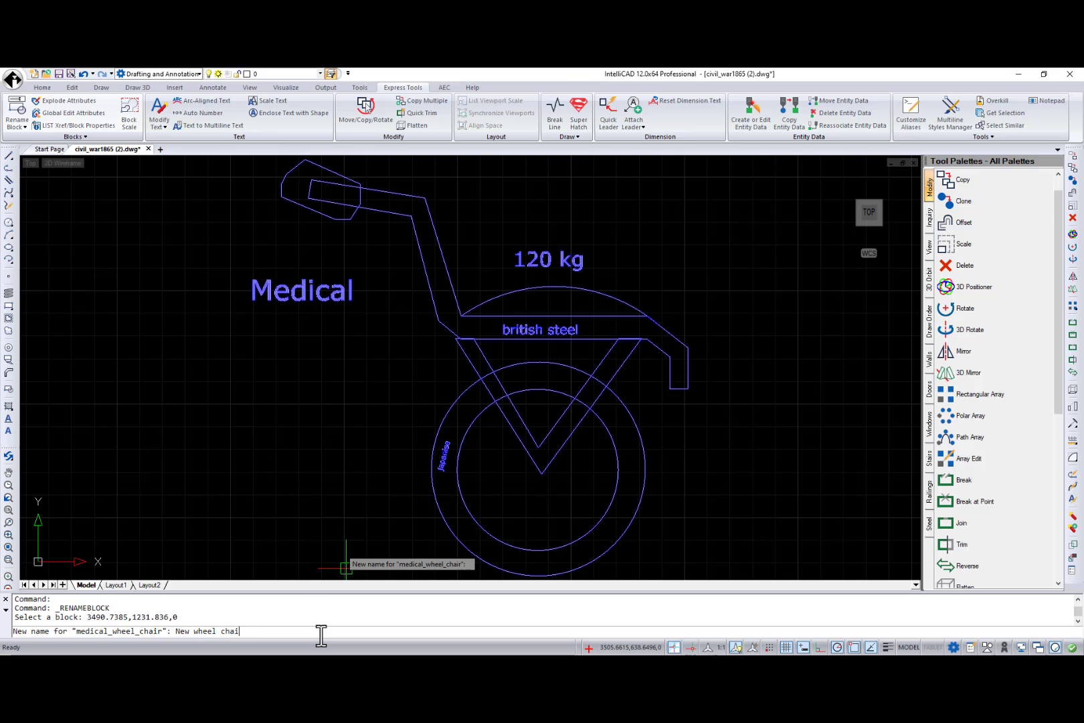
text(r)
key(Return)
Change the wheelchair block to 'Wheel chair'.
click(20, 126)
click(21, 195)
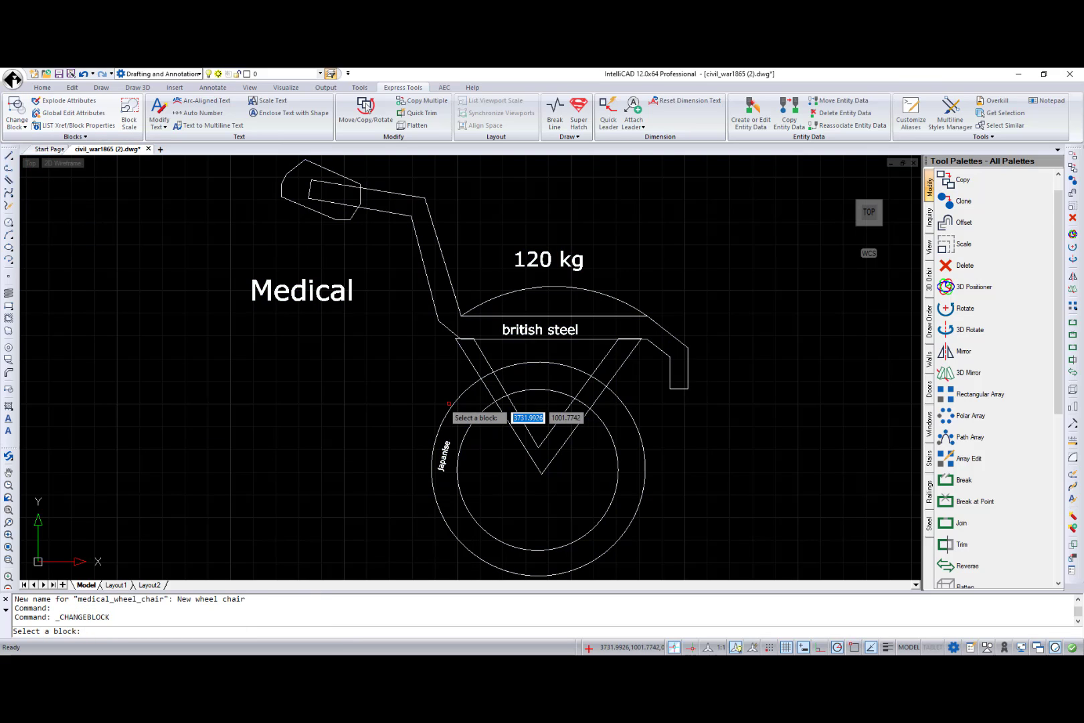
click(450, 405)
text(Wheel chair)
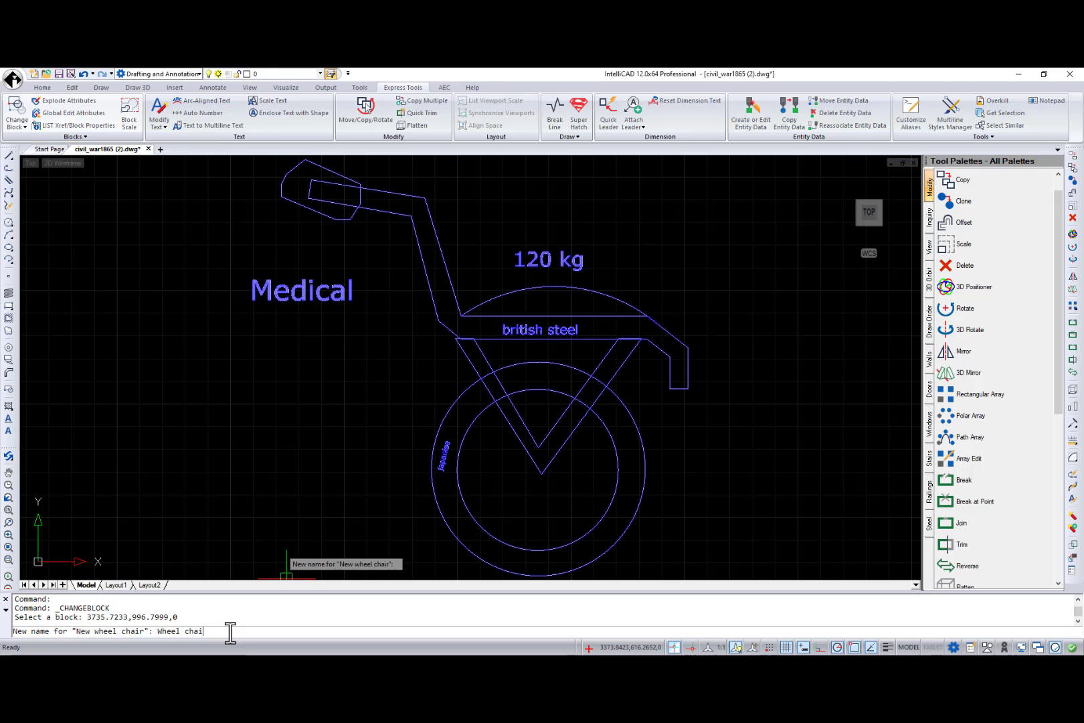
key(Return)
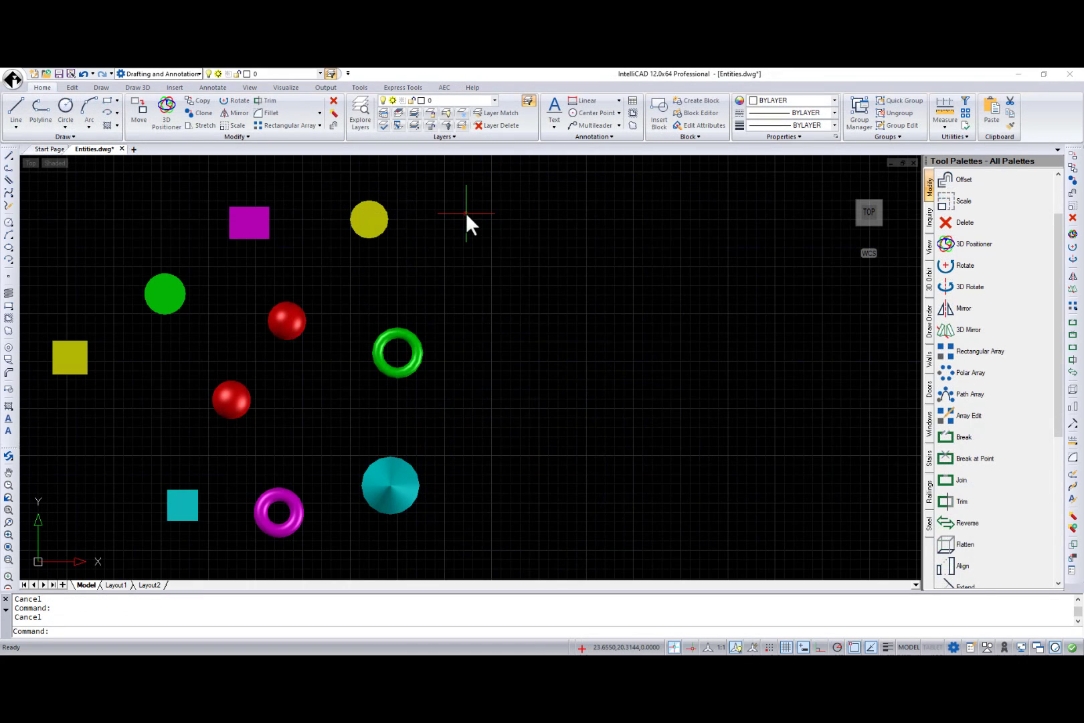
Insert a table from data extraction, saving the drawing and the extraction file 'Floor p'.
click(633, 101)
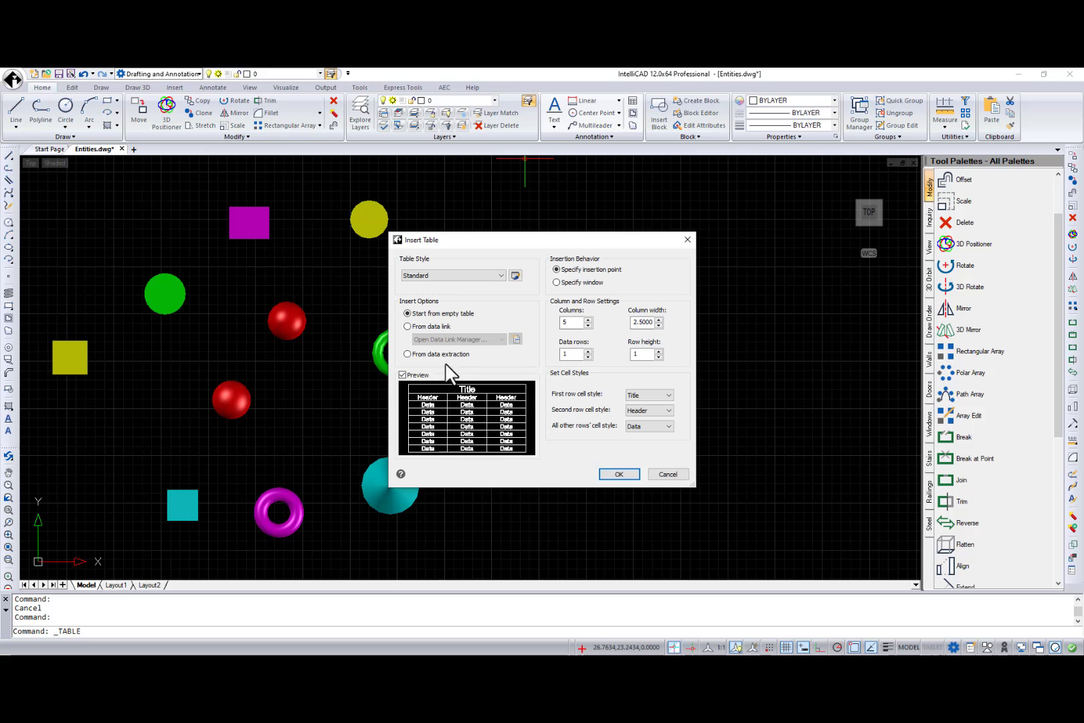
click(409, 354)
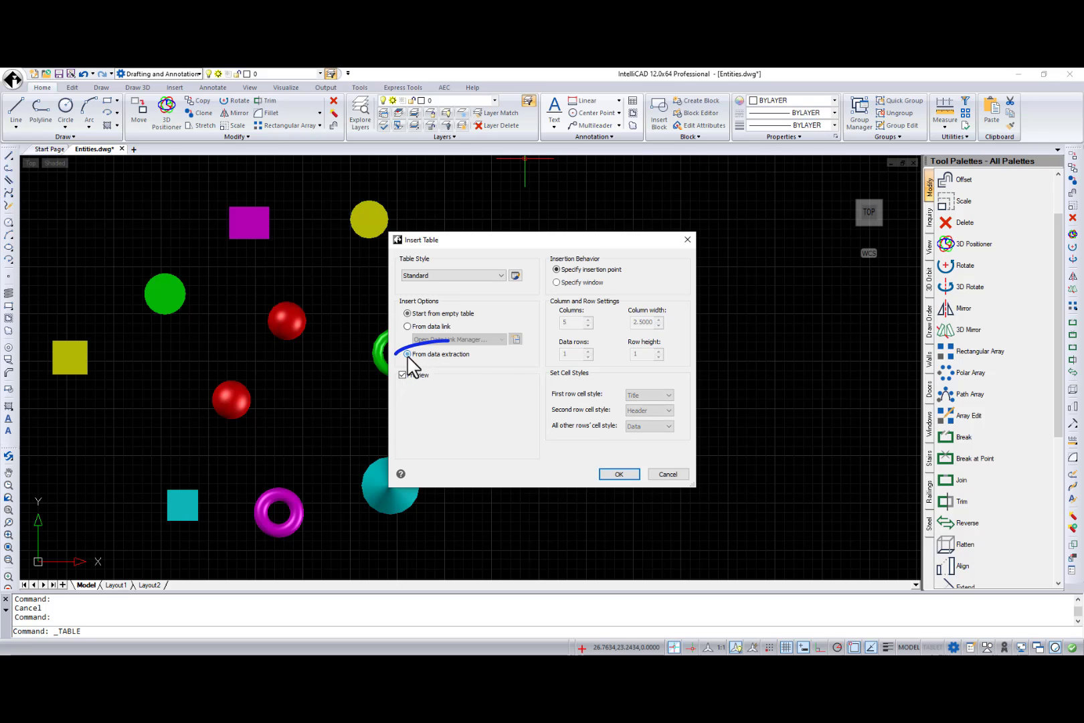
click(619, 474)
click(500, 382)
click(646, 472)
text(Floor)
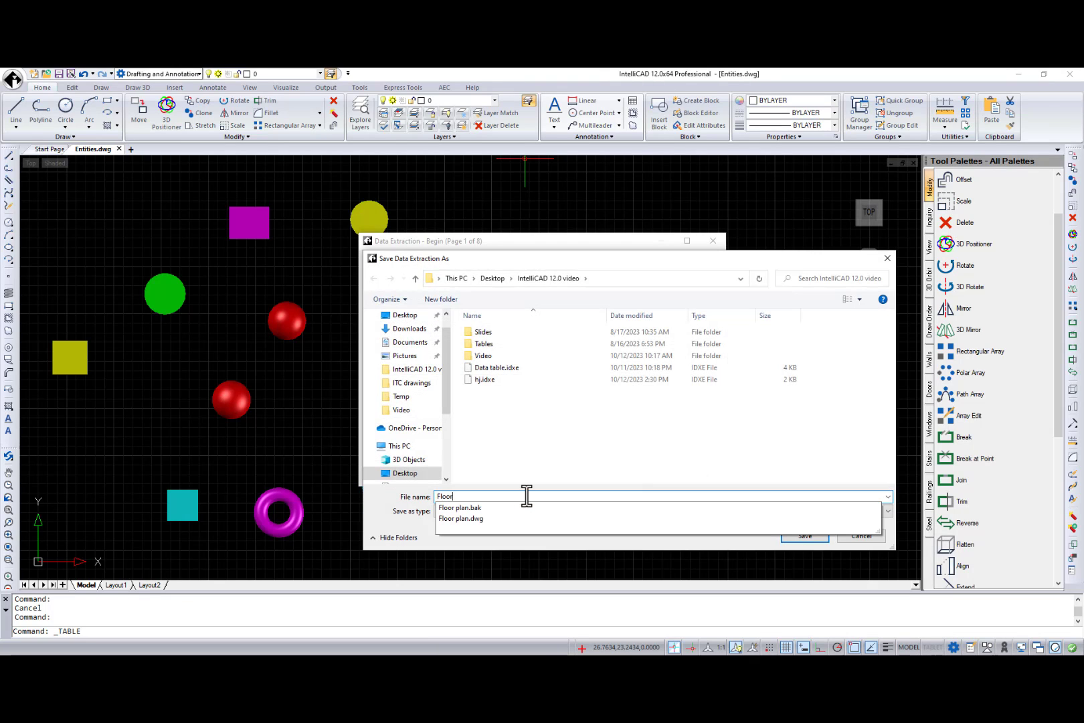
text( p)
key(Return)
Finish the Data Extraction wizard with the title 'Color table' and place the table.
click(639, 472)
right_click(462, 355)
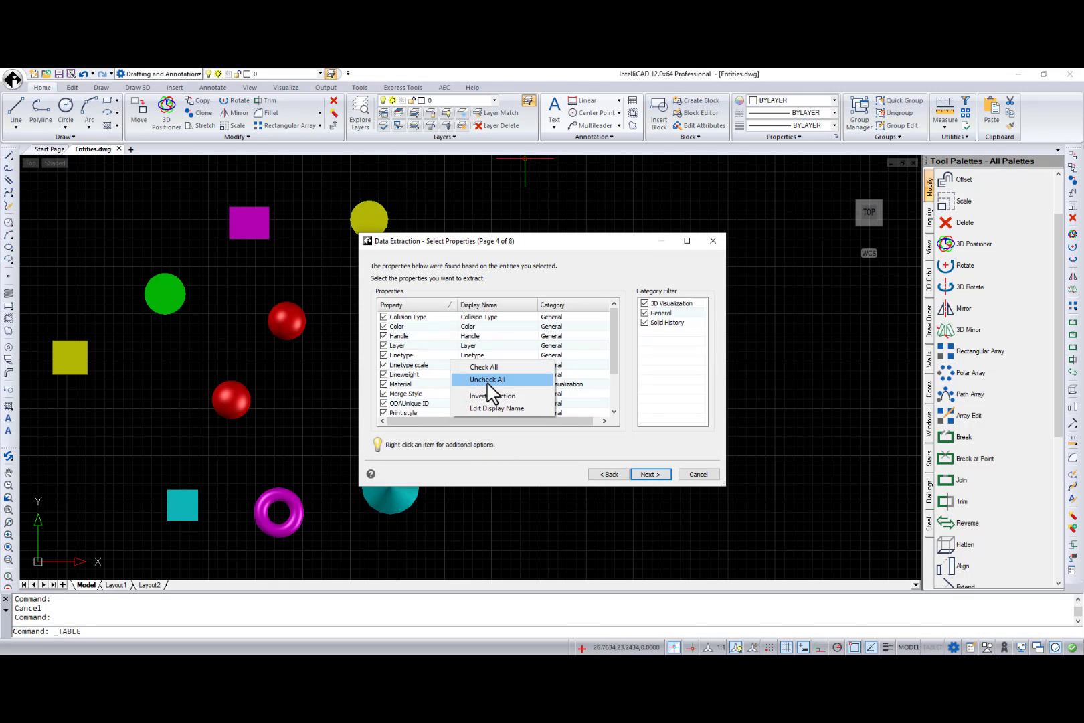
key(Escape)
click(668, 476)
click(667, 477)
click(382, 298)
click(646, 474)
click(428, 331)
text(Color table)
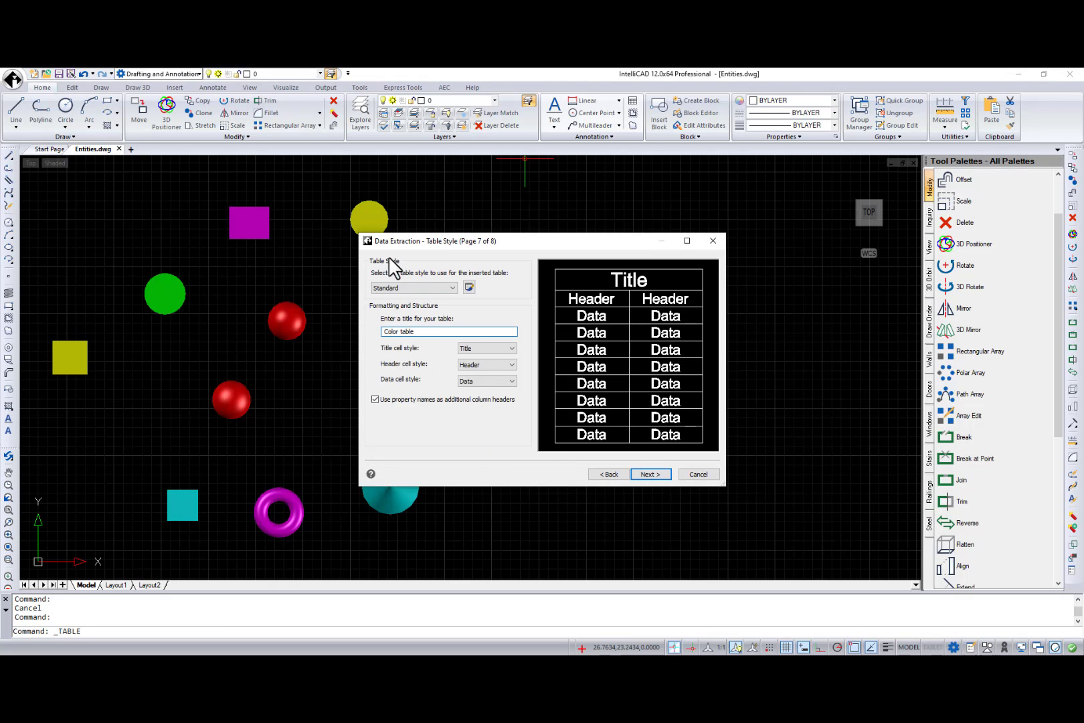
click(651, 474)
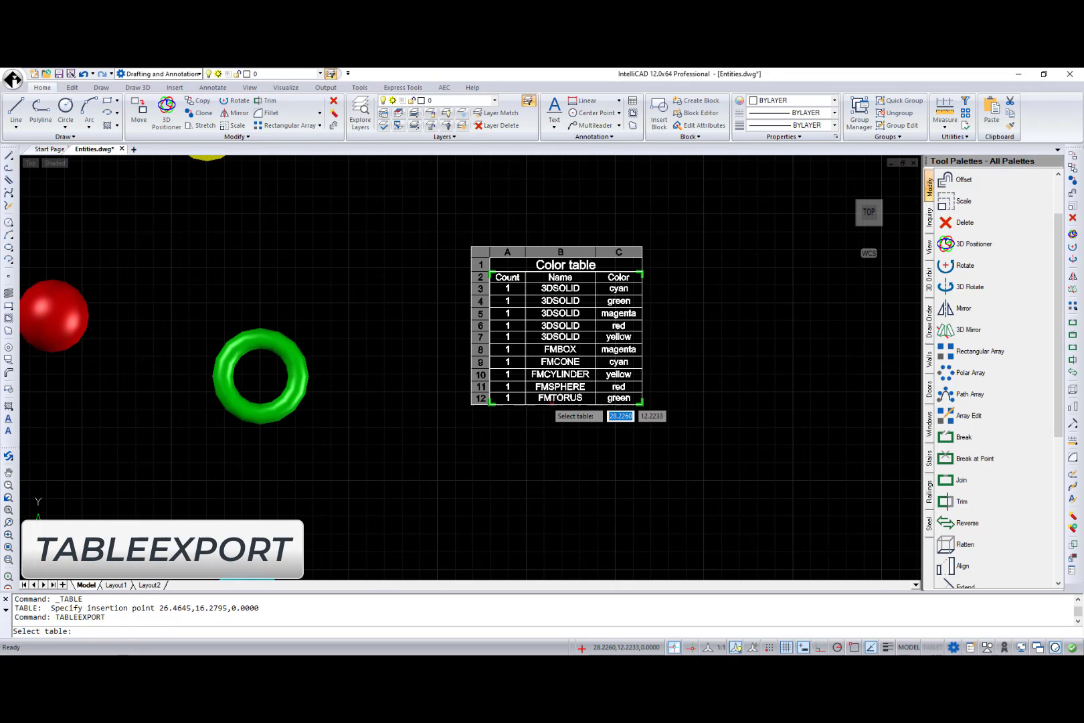
Export the Color table to a CSV file named 'Color table'.
click(551, 404)
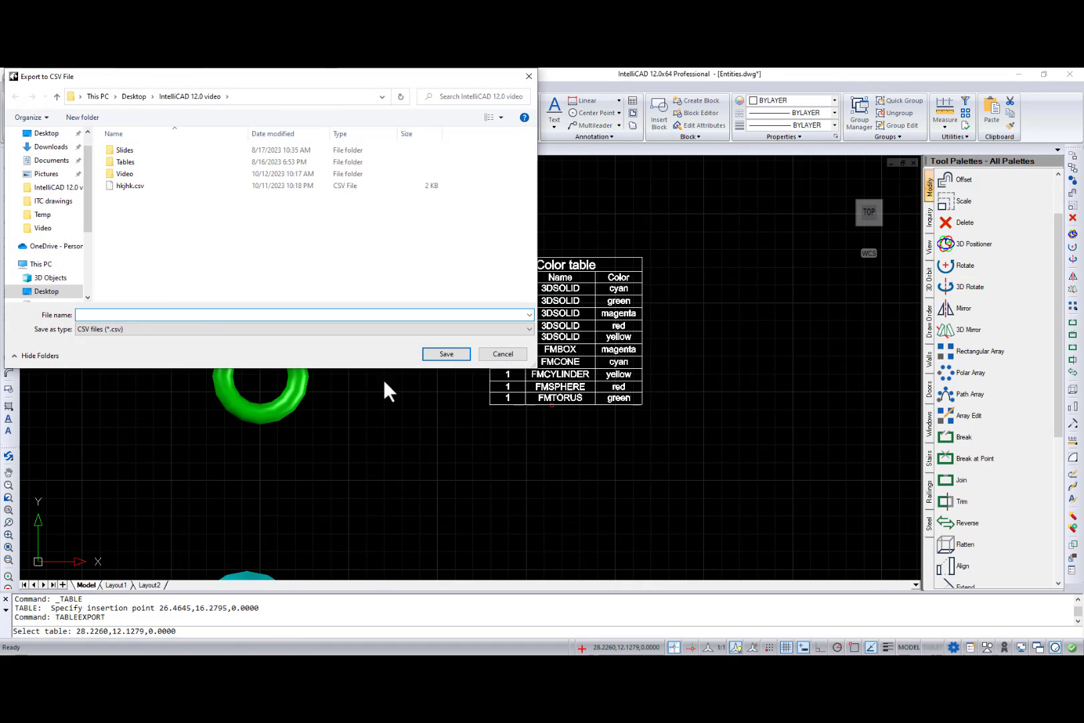
text(Color tab)
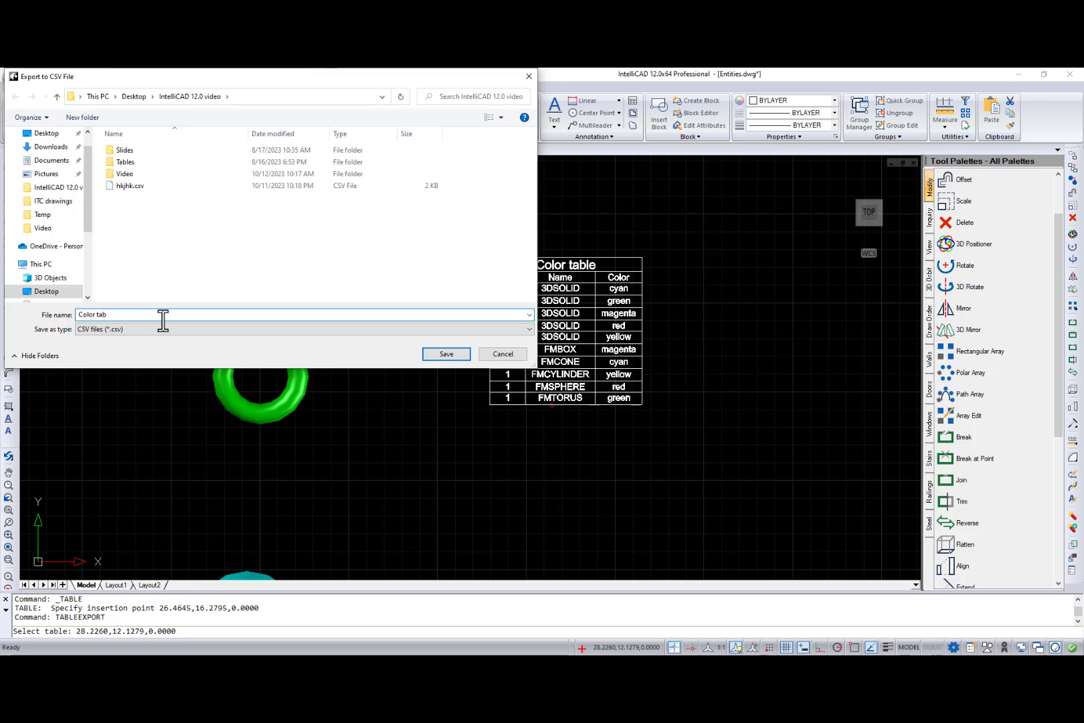
text(le)
key(Return)
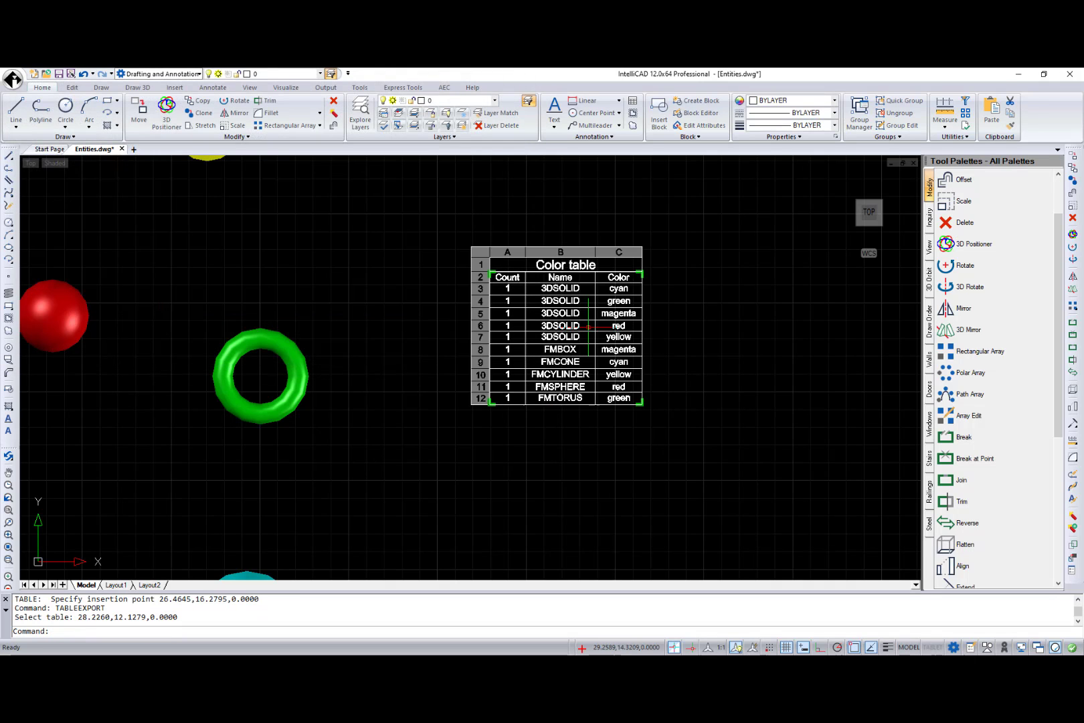
Apply 0.60 mm Blue borders to the left, right, bottom and top edges of cell B6.
click(588, 326)
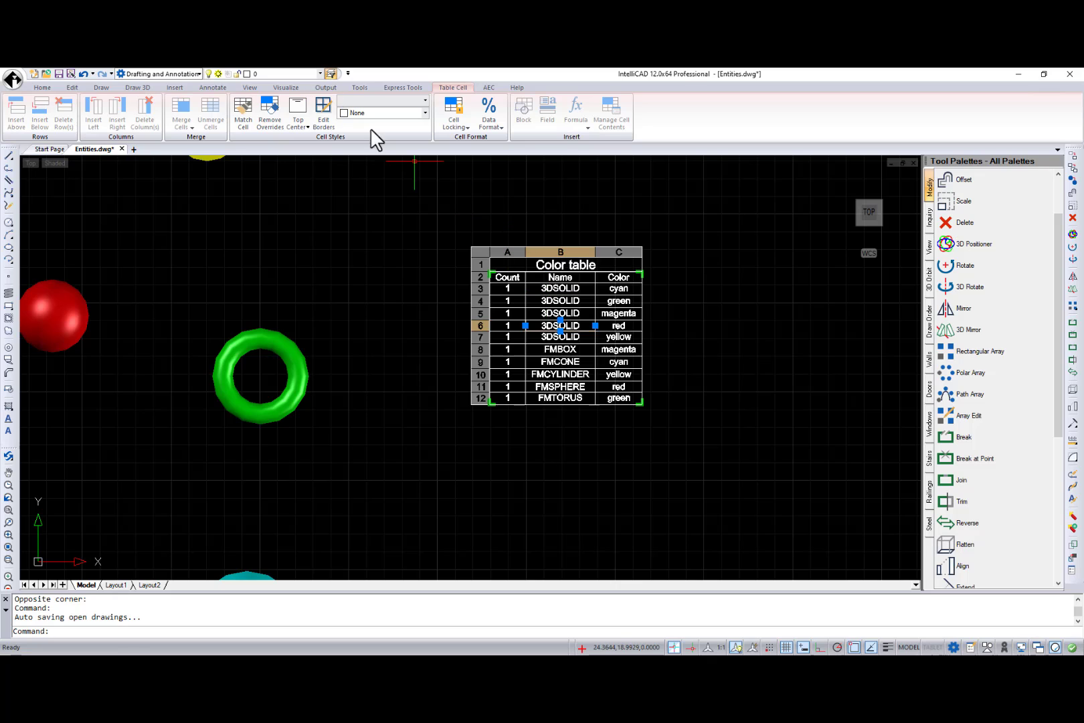
click(324, 111)
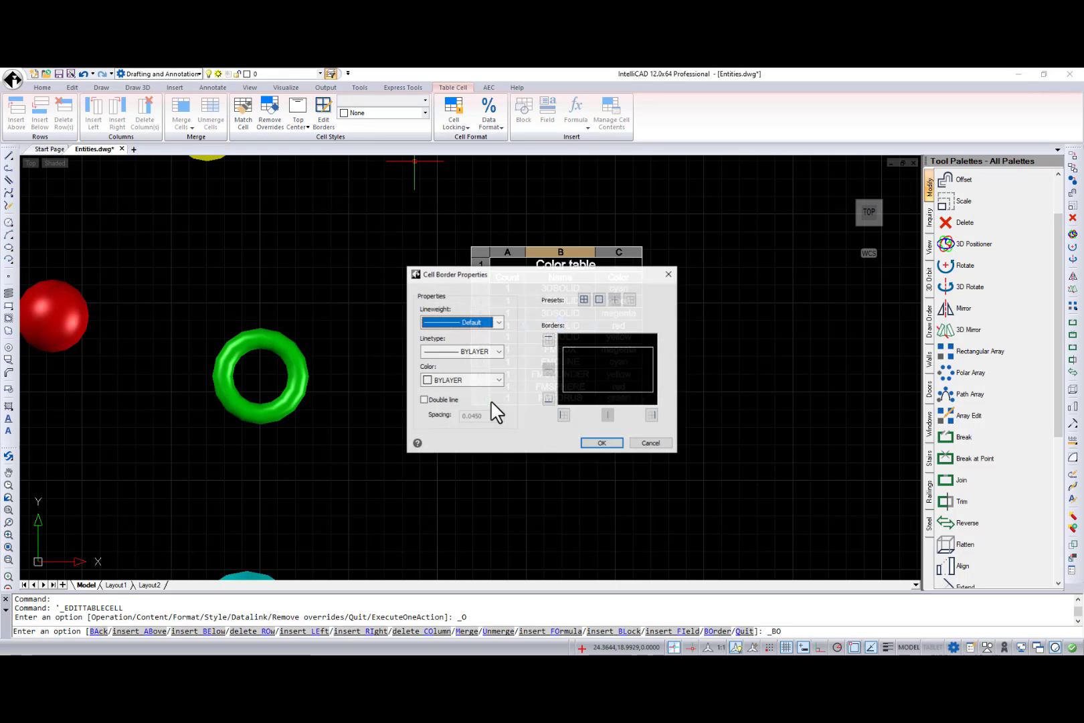
click(499, 324)
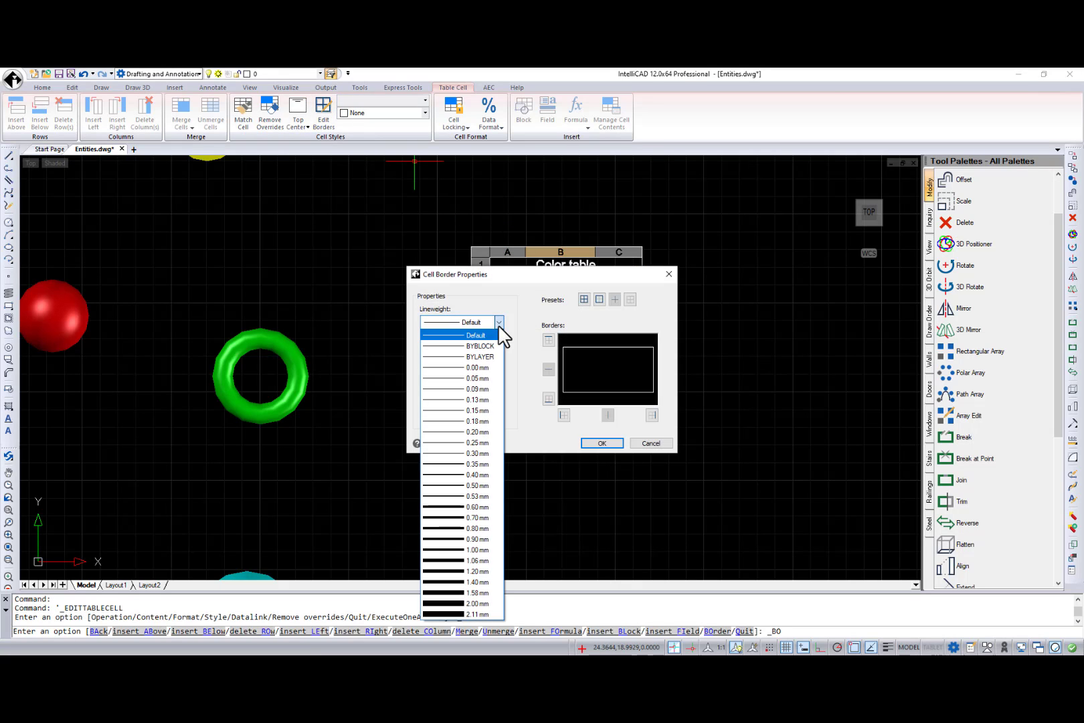
click(472, 507)
click(499, 380)
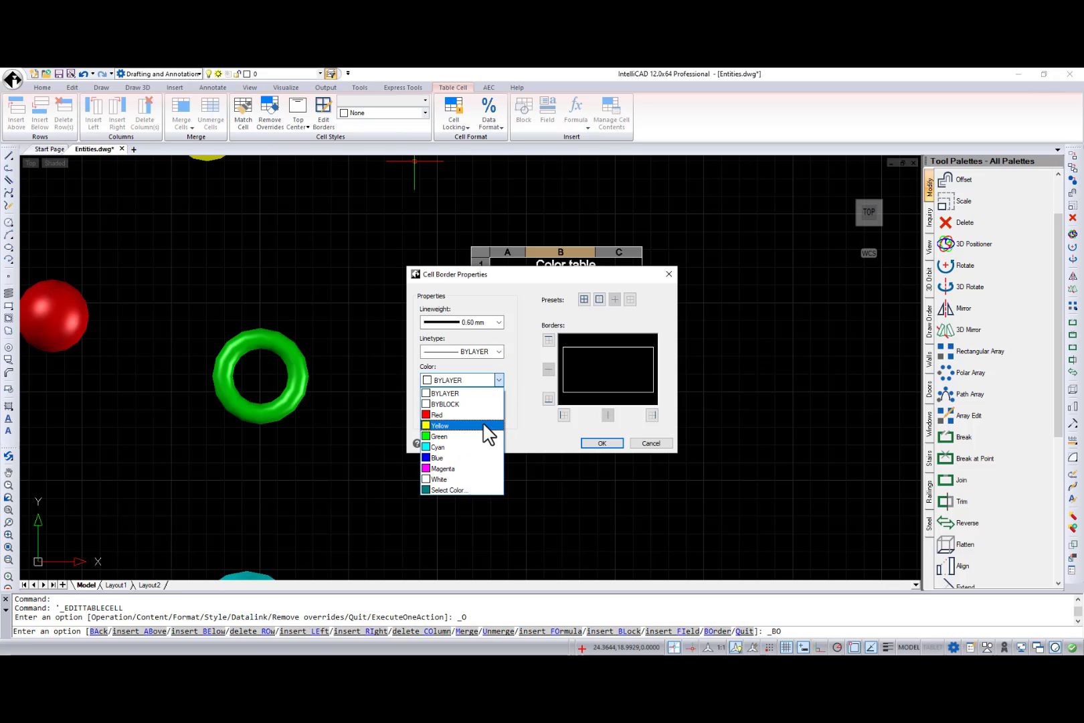
click(466, 458)
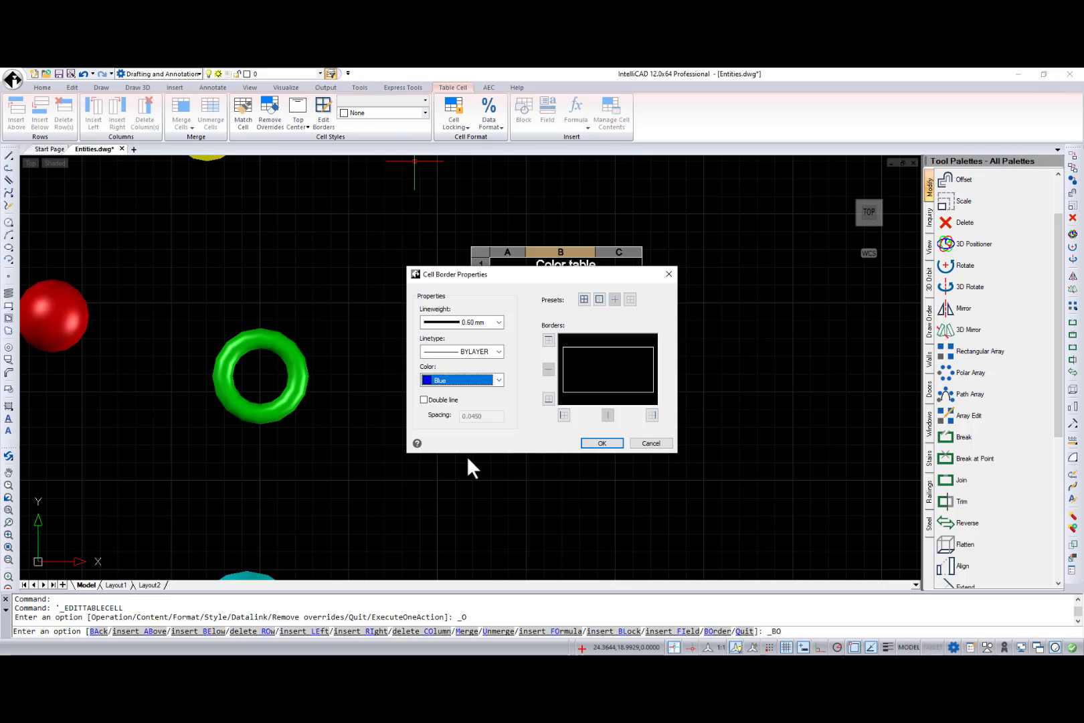
click(563, 416)
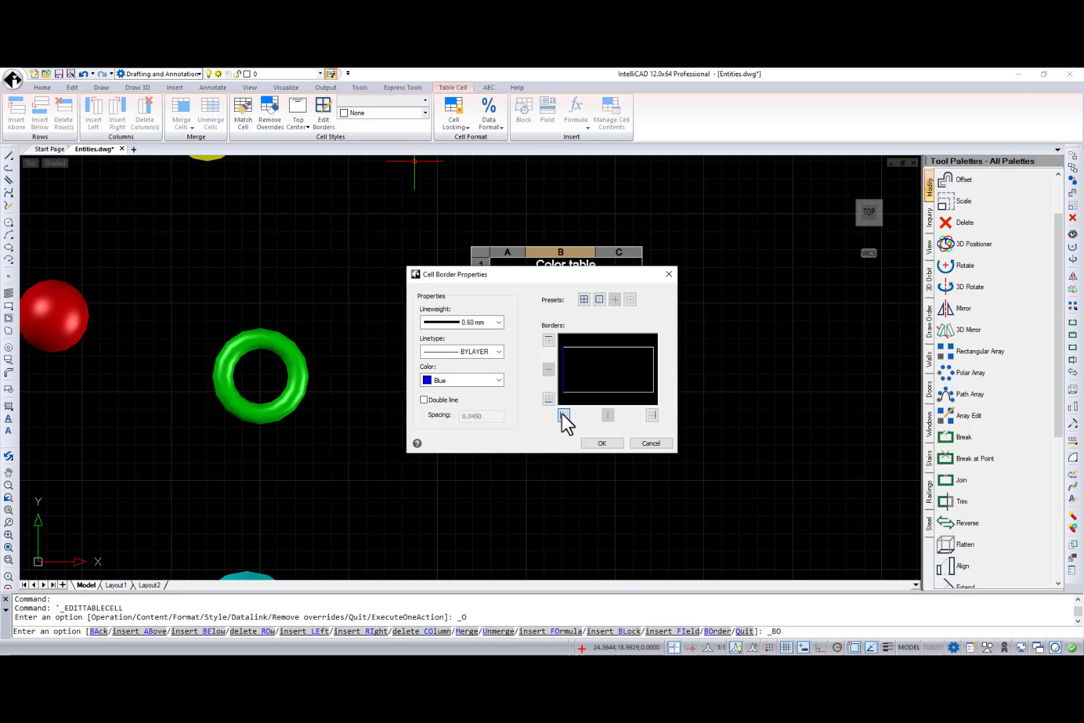
click(652, 415)
click(549, 399)
click(548, 340)
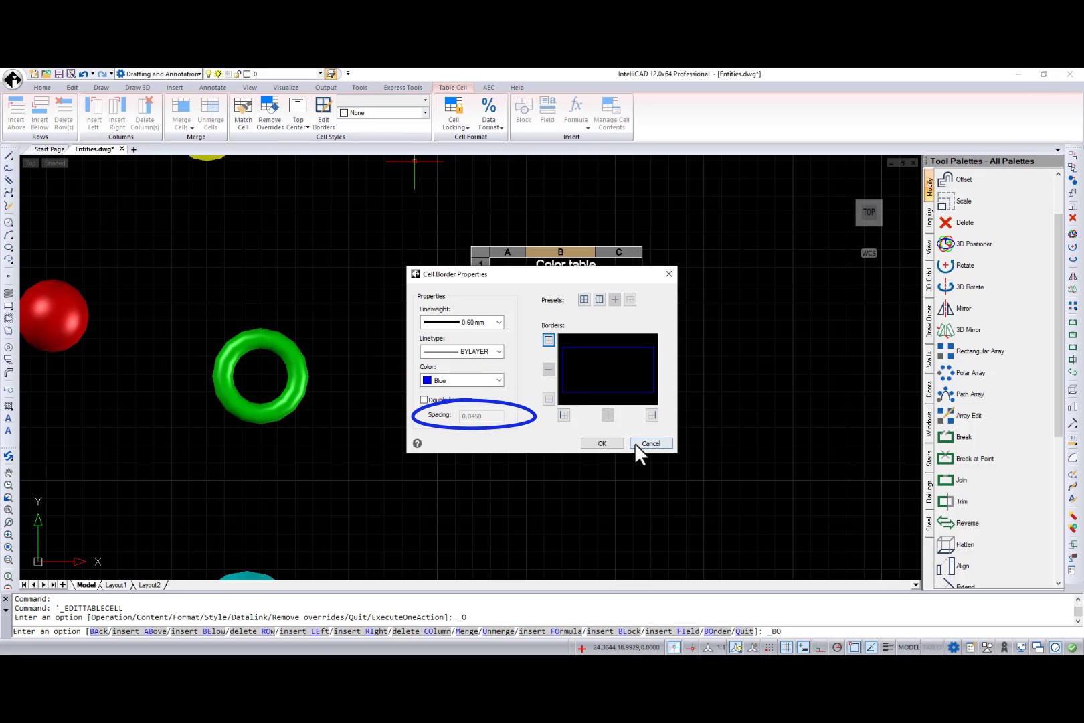
click(603, 443)
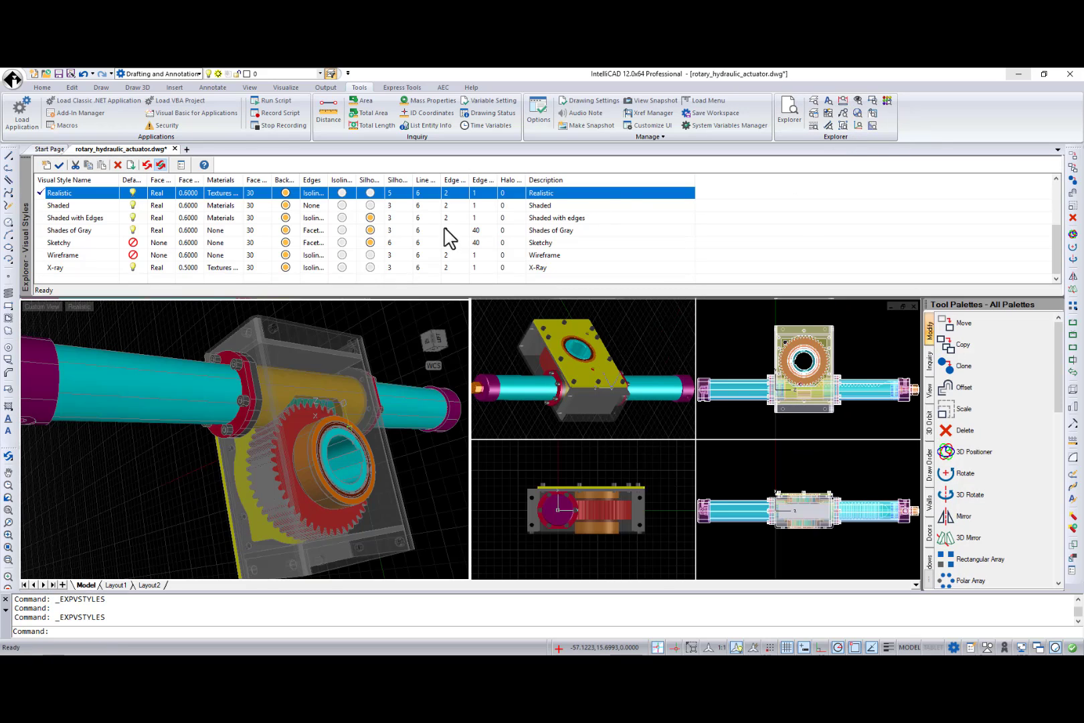
Create a 'New X-Ray' visual style from X-ray and make it current.
double_click(39, 268)
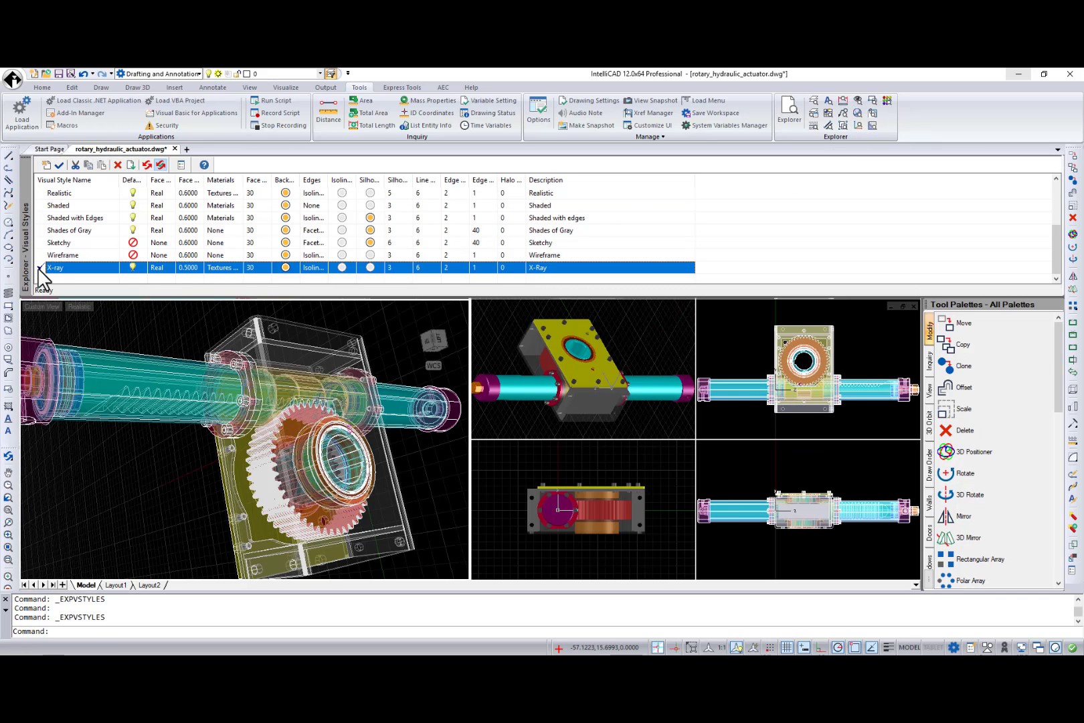
right_click(41, 275)
click(73, 274)
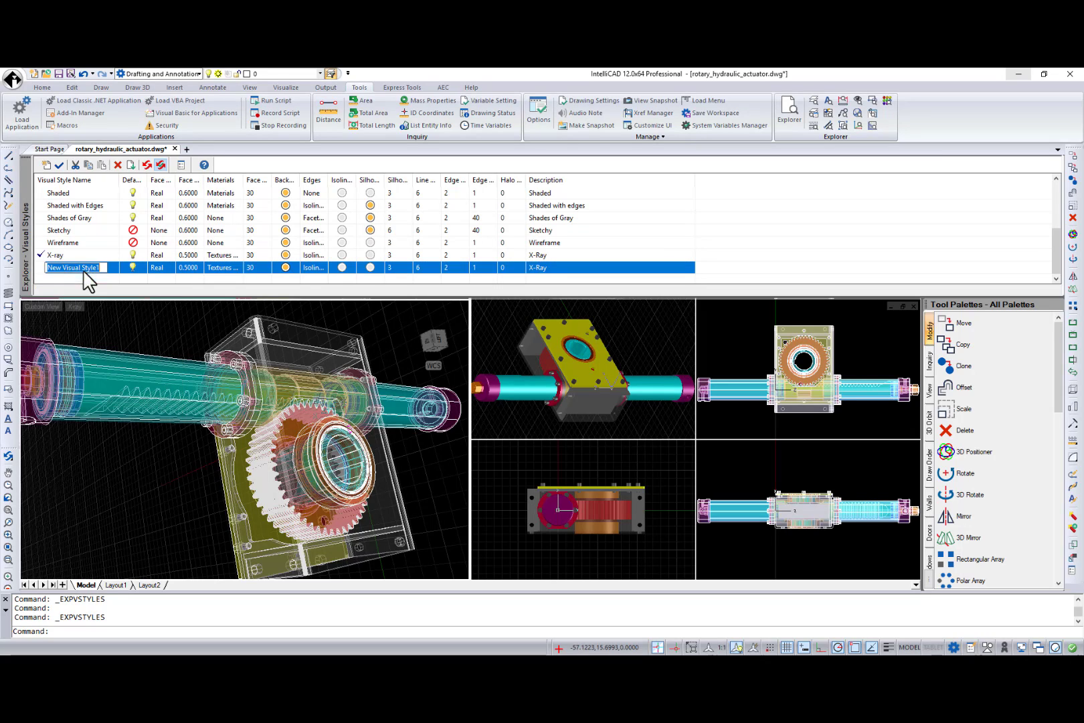
text(New X-Ray)
key(Return)
double_click(41, 271)
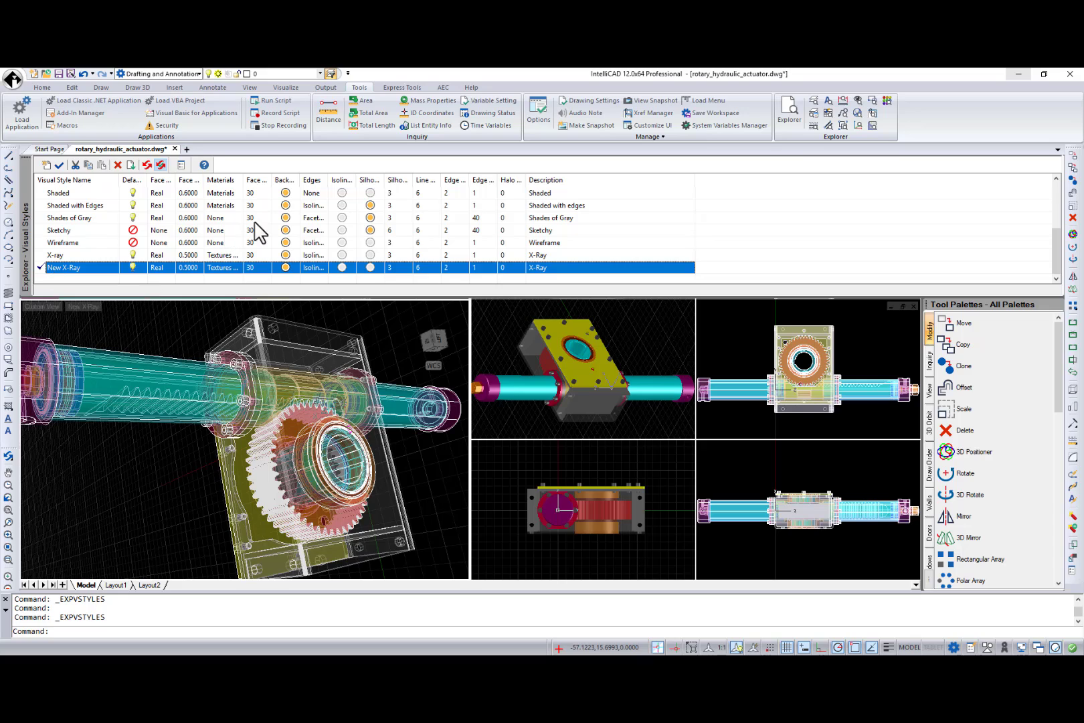
Set the New X-Ray edge value to 2 and turn on silhouettes and isolines.
click(481, 268)
key(Return)
click(408, 268)
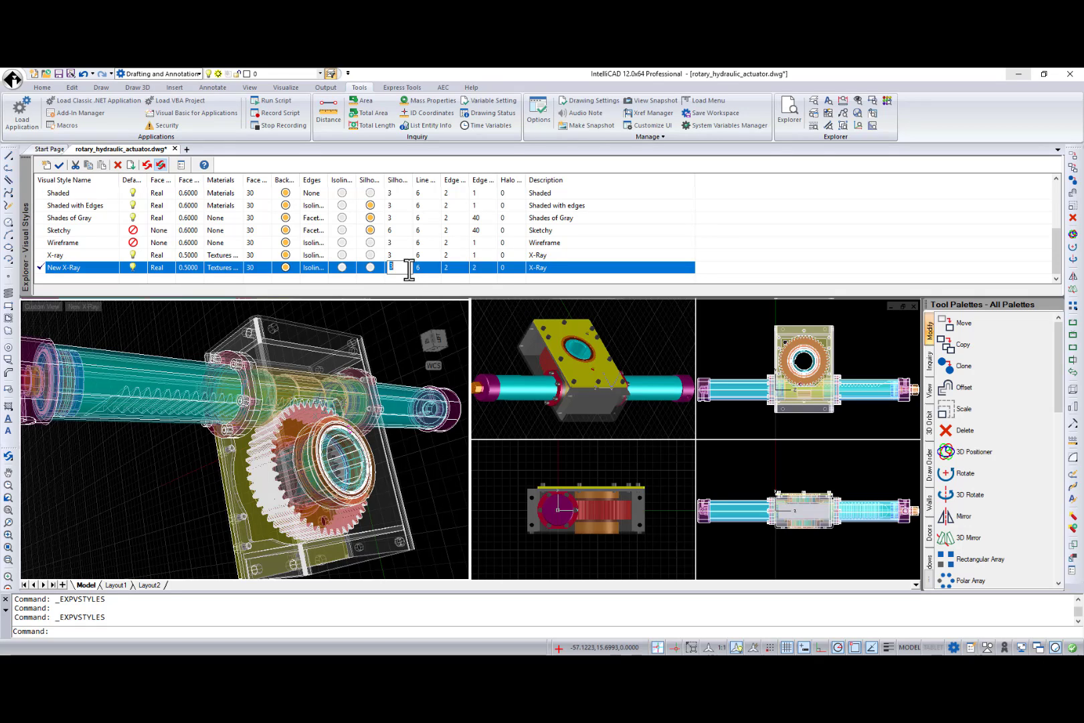
click(370, 268)
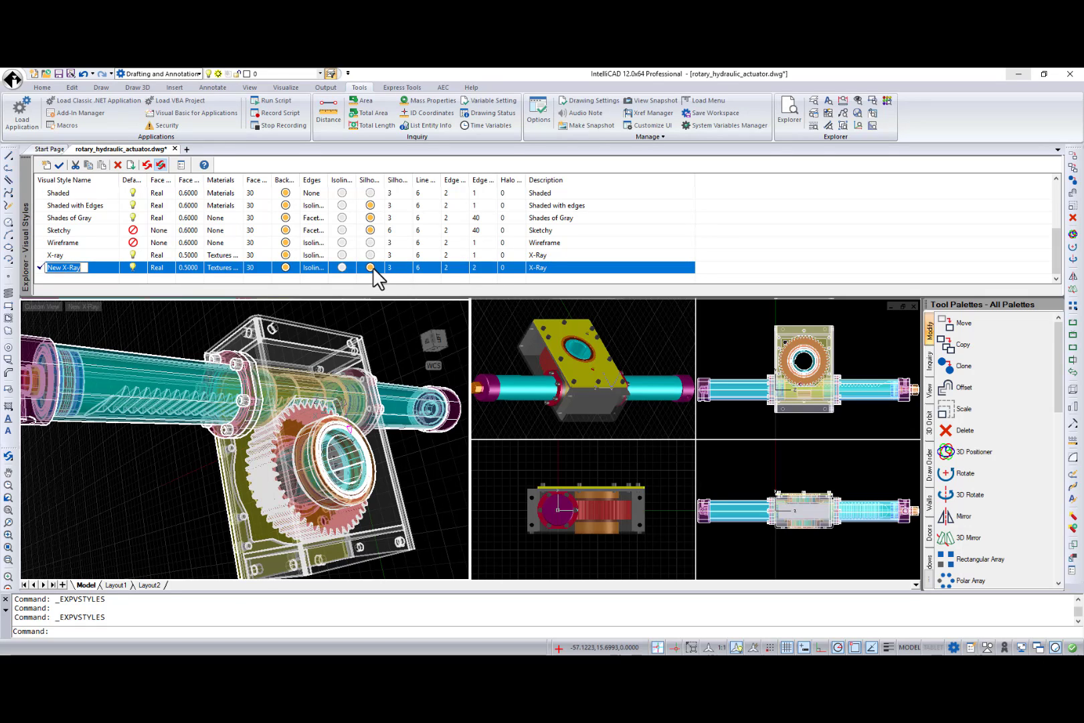
click(342, 267)
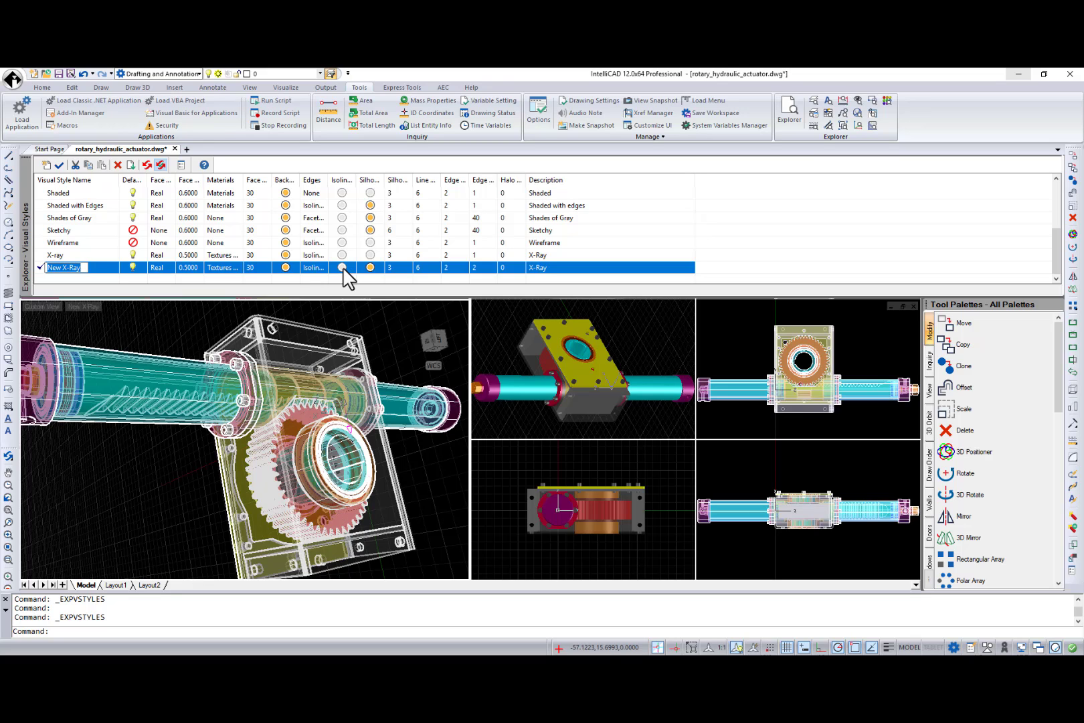
click(343, 268)
click(342, 267)
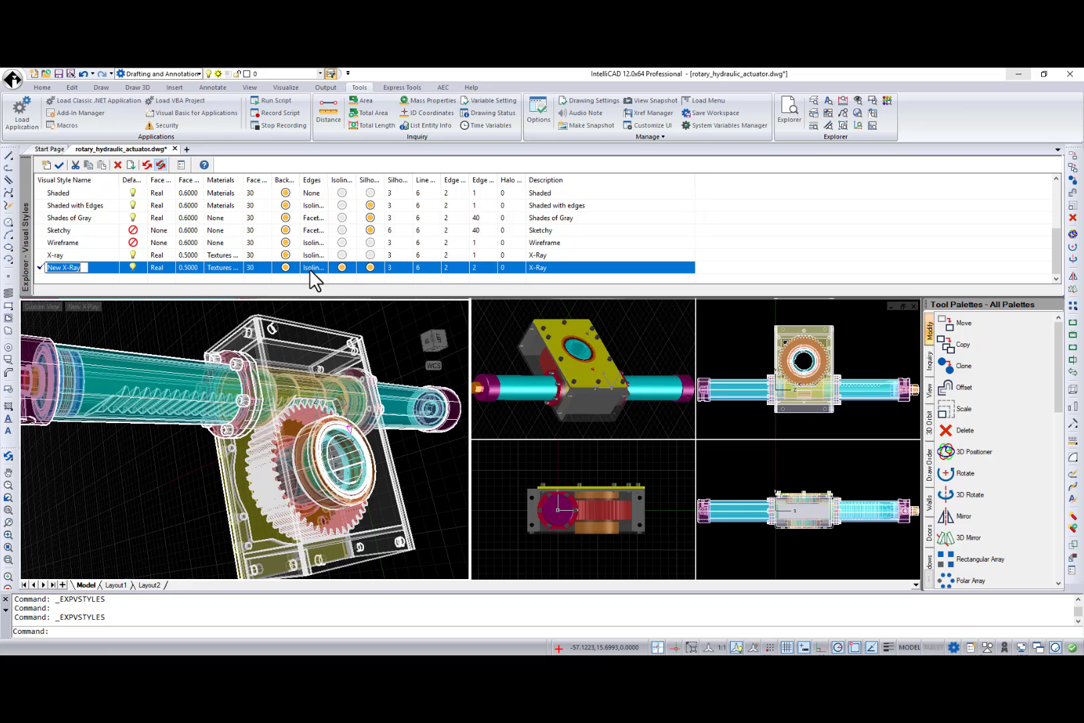
Switch the New X-Ray face style to Gooch, keeping silhouettes and isolines on.
click(160, 267)
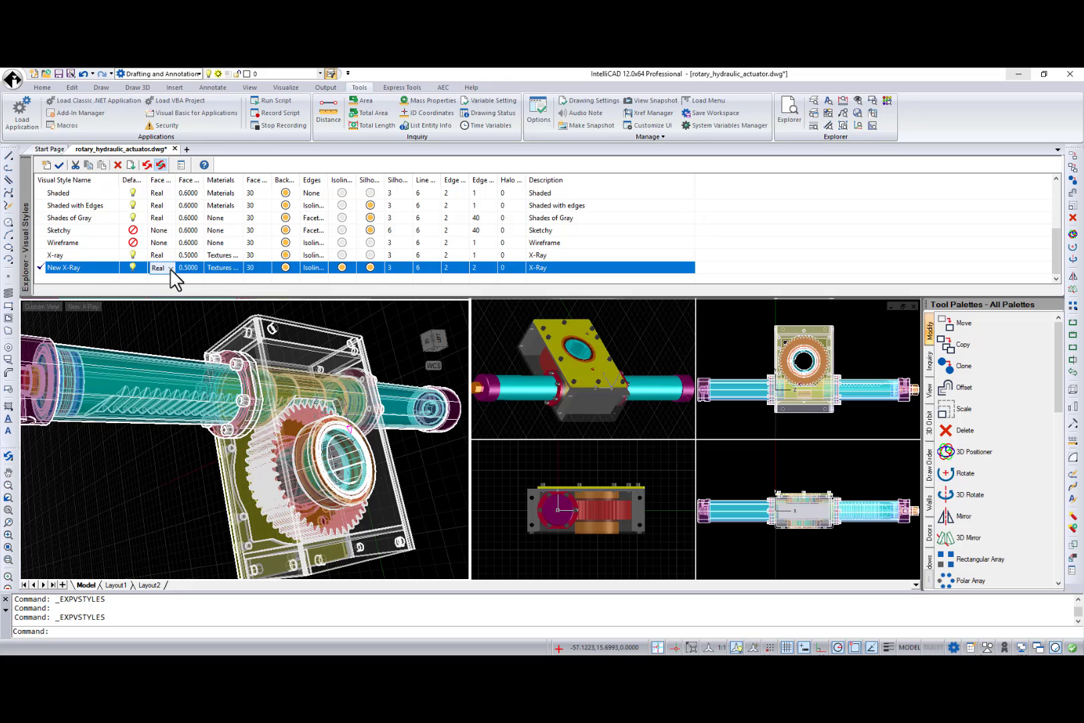
click(171, 269)
click(164, 296)
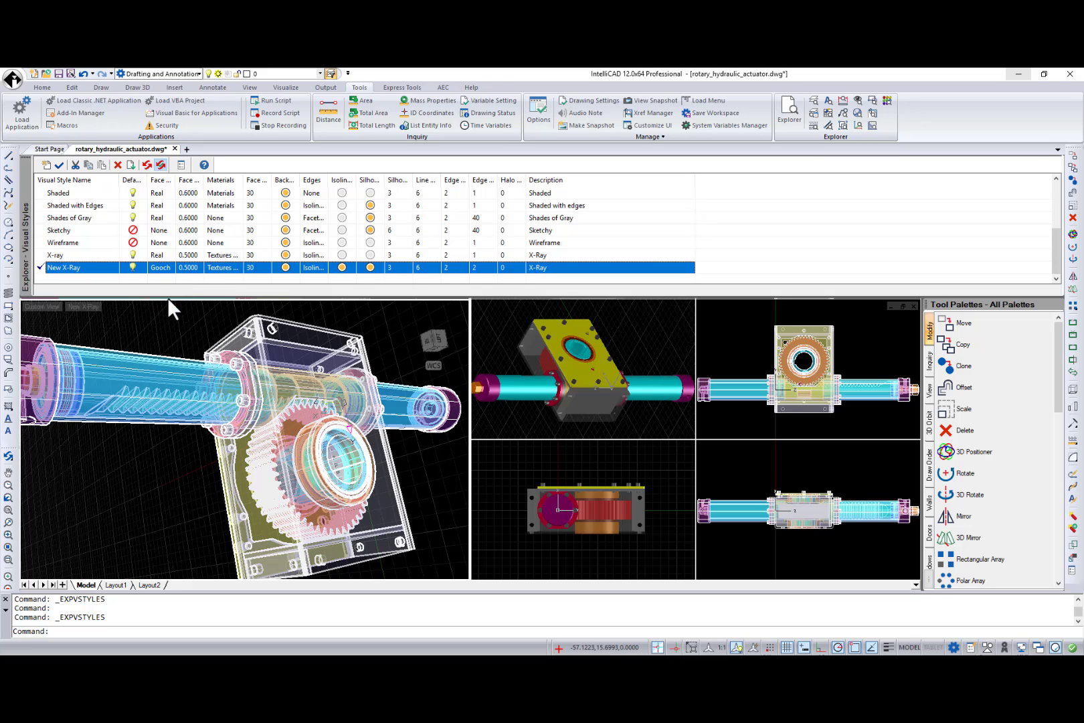
scroll(252, 445, up, 5)
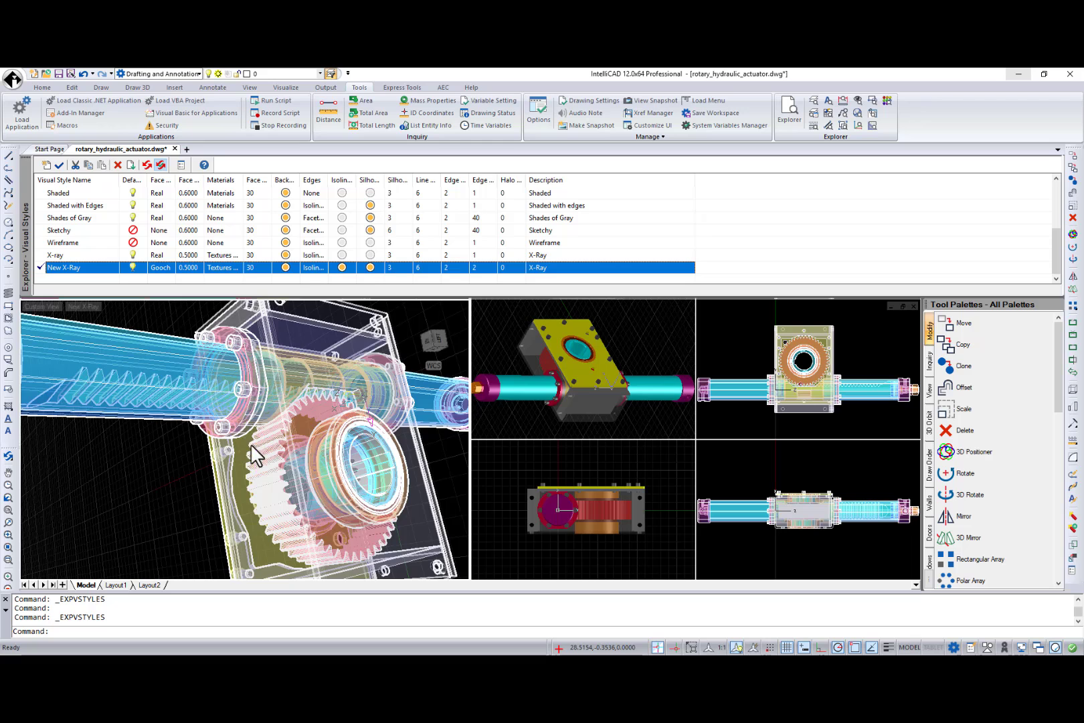
scroll(252, 445, up, 2)
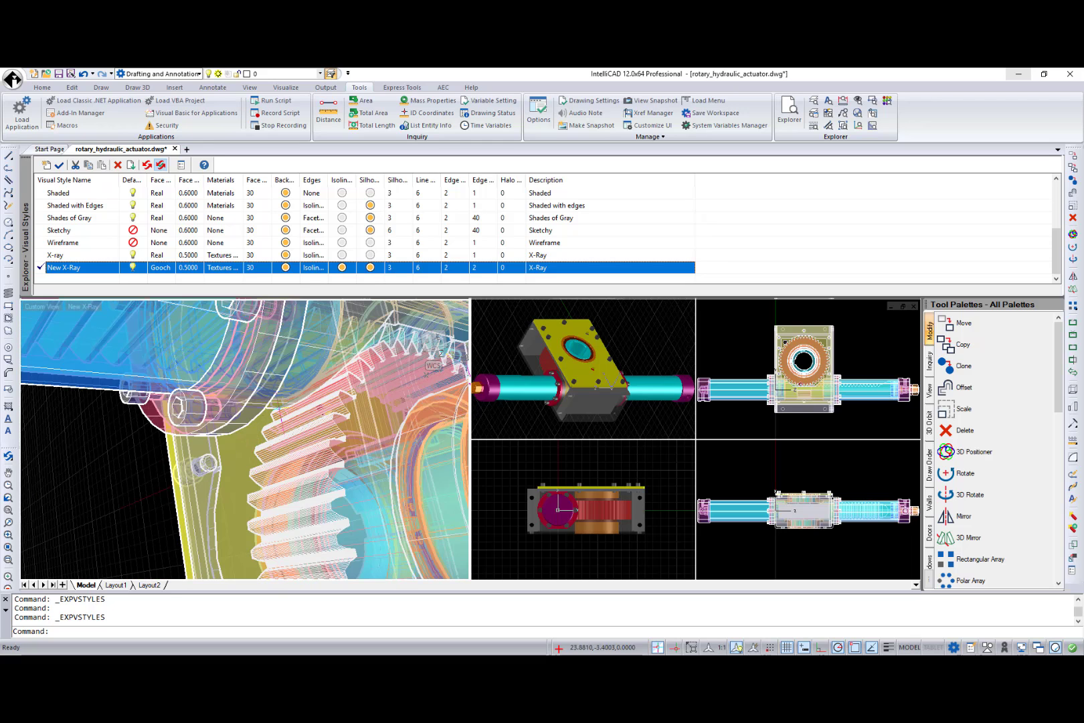
click(342, 268)
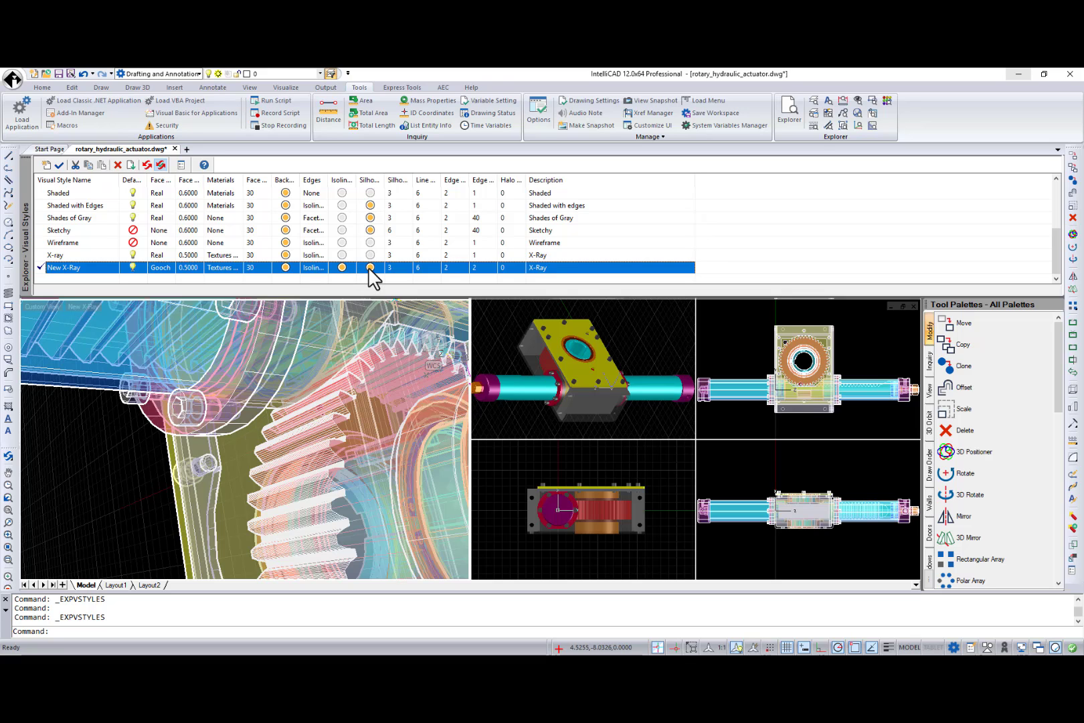
click(370, 267)
click(370, 268)
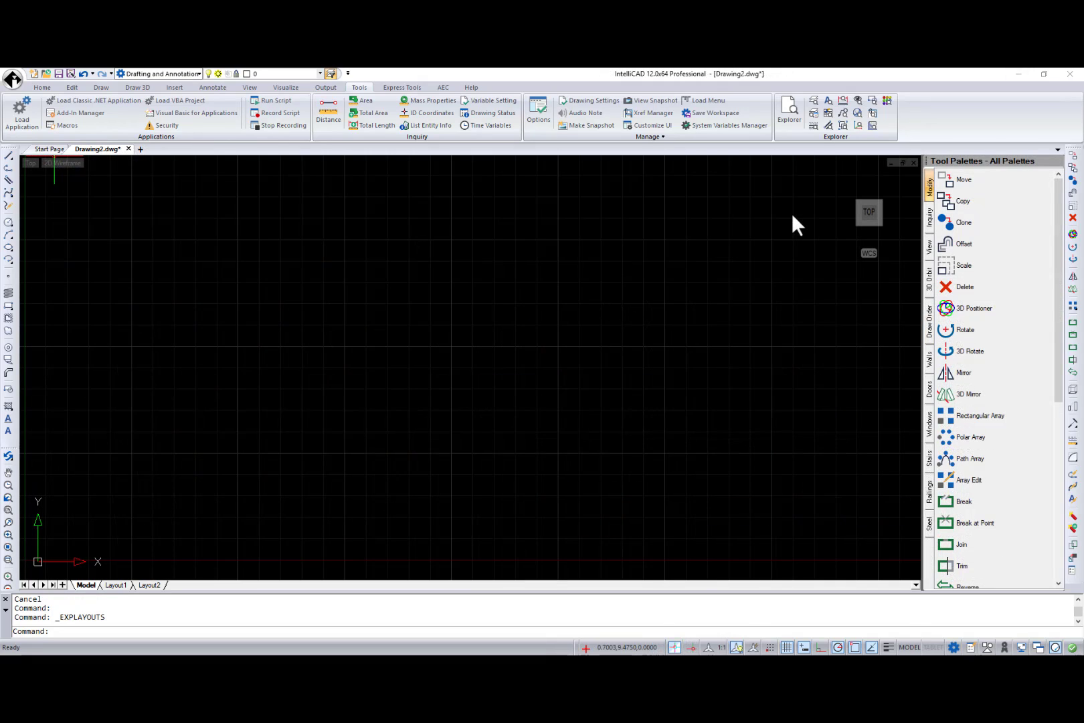
In the Layouts explorer, open and close the layer states, page setup, print and publish tools.
click(872, 125)
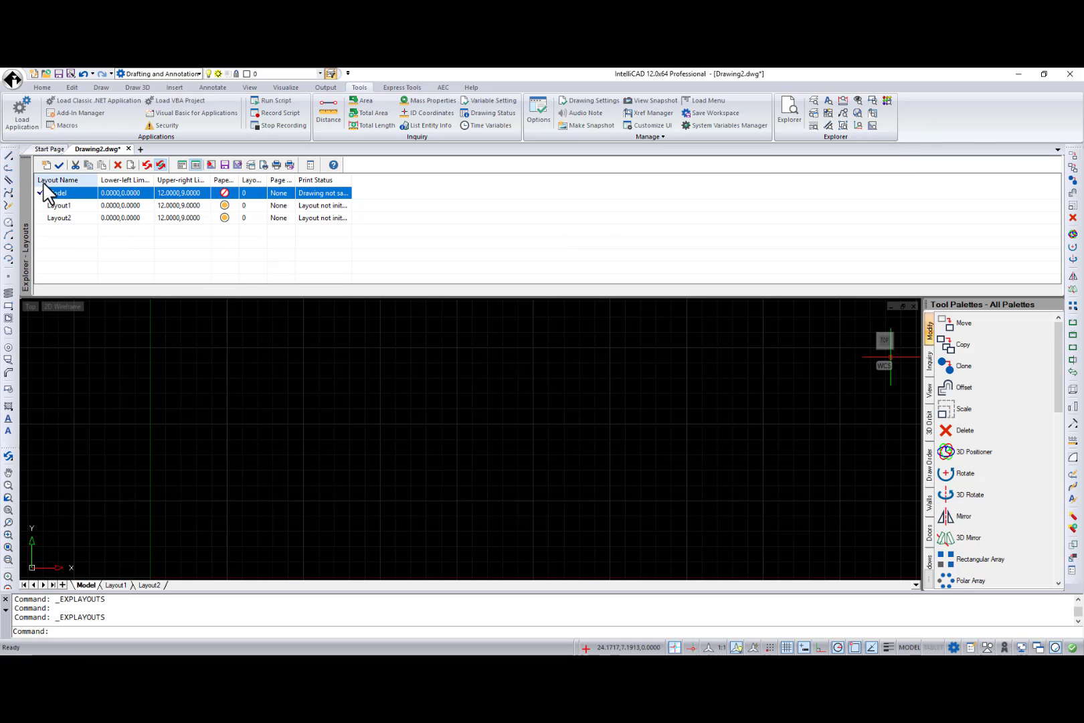
click(251, 165)
click(747, 242)
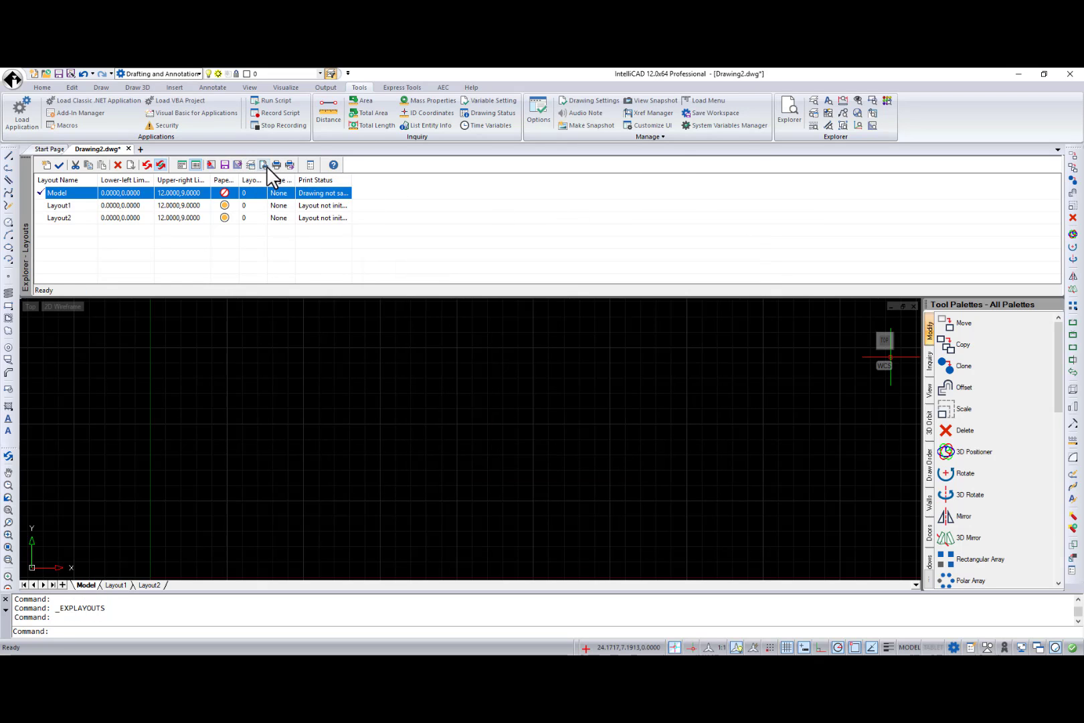
click(266, 166)
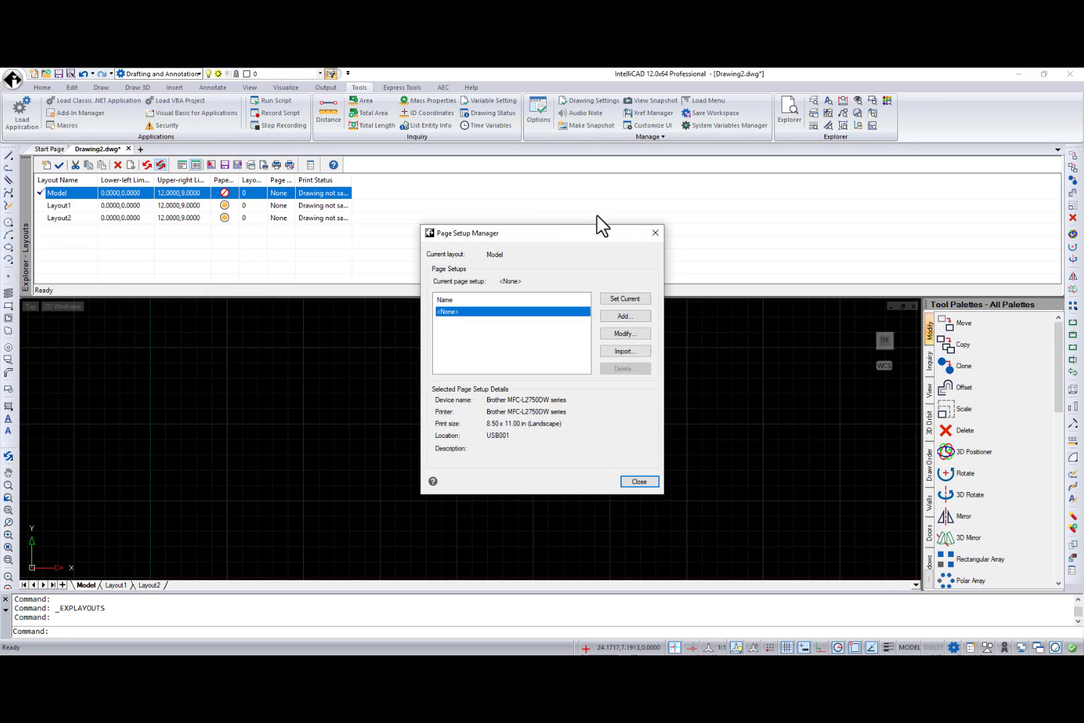
click(655, 234)
click(276, 165)
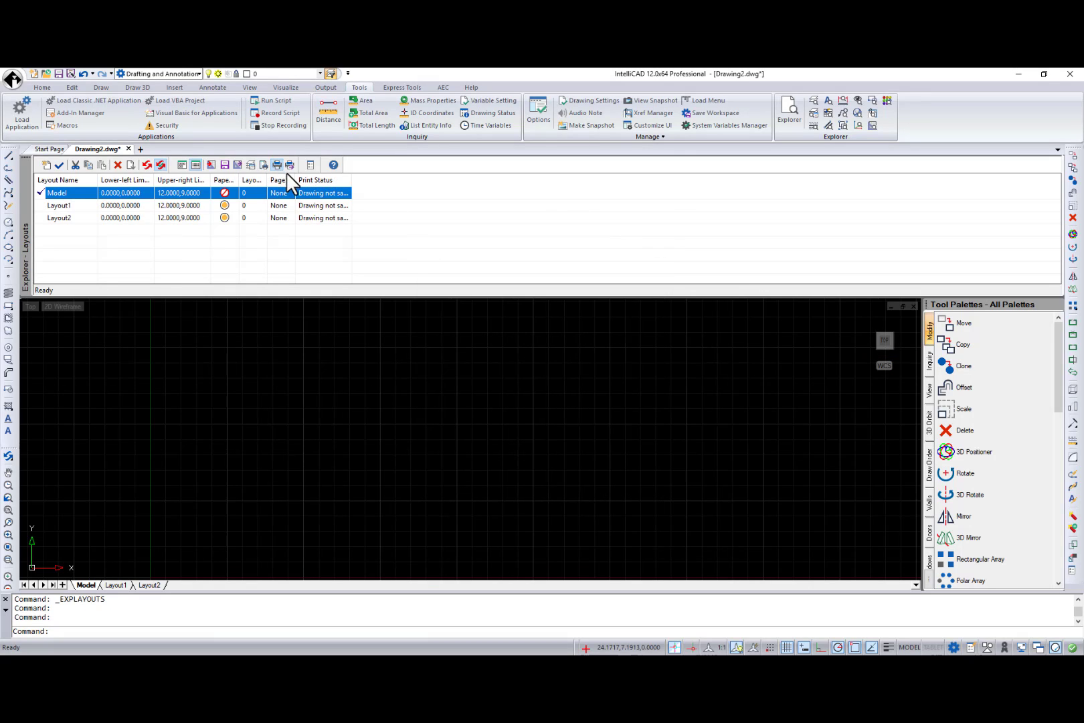
click(735, 205)
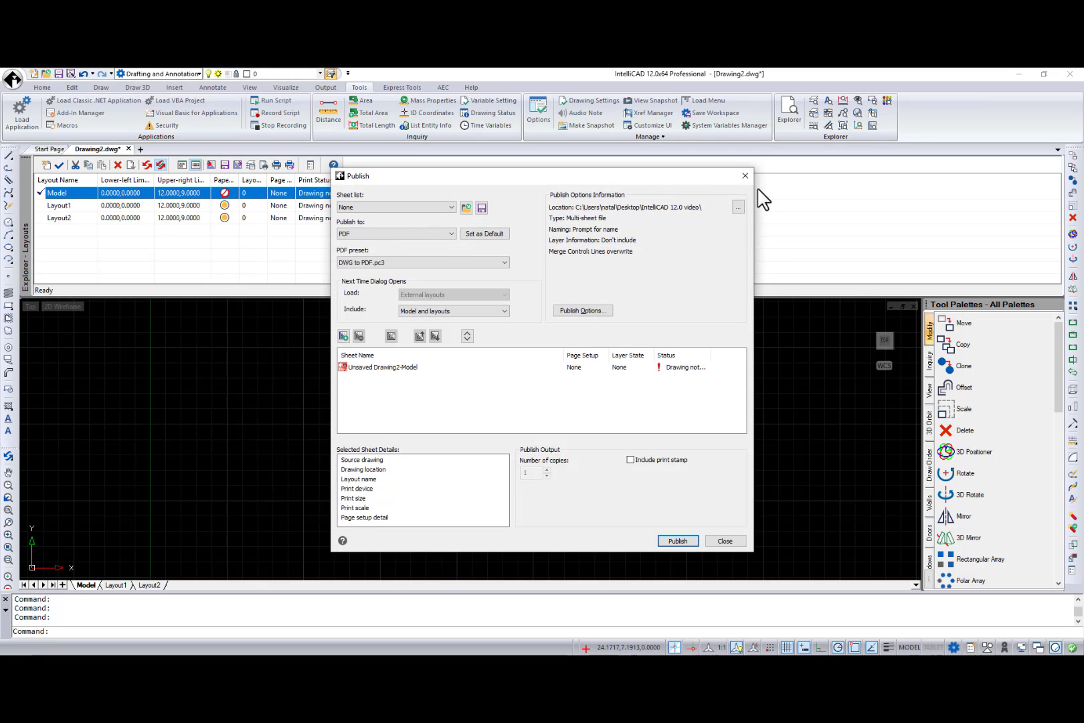
click(743, 175)
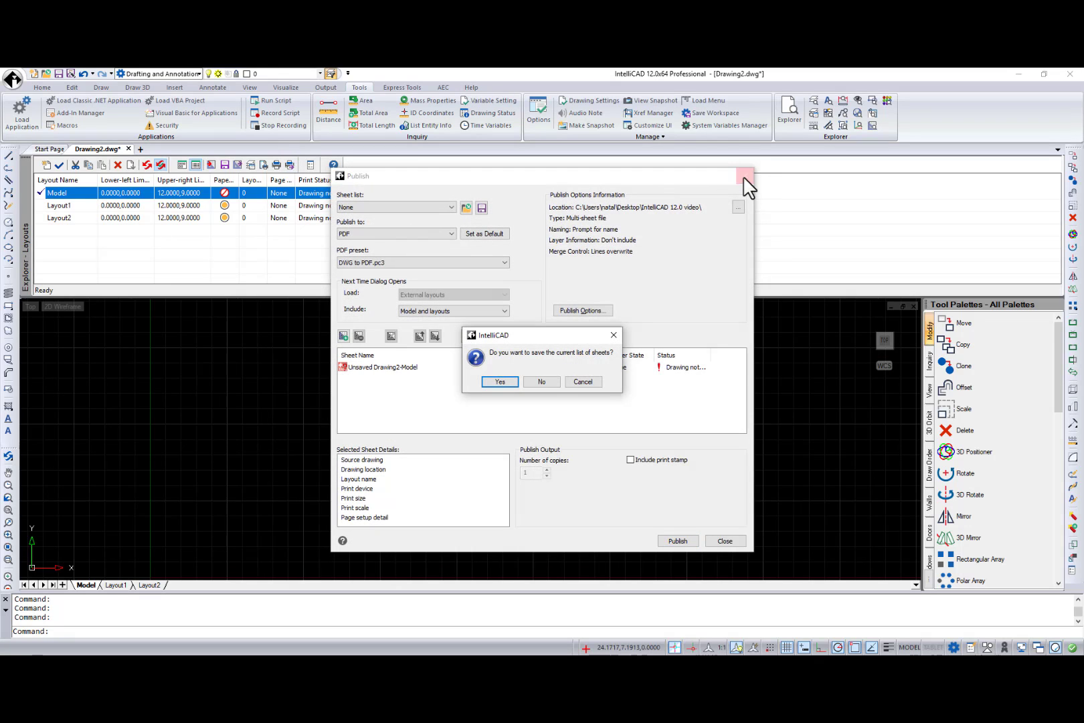
click(542, 380)
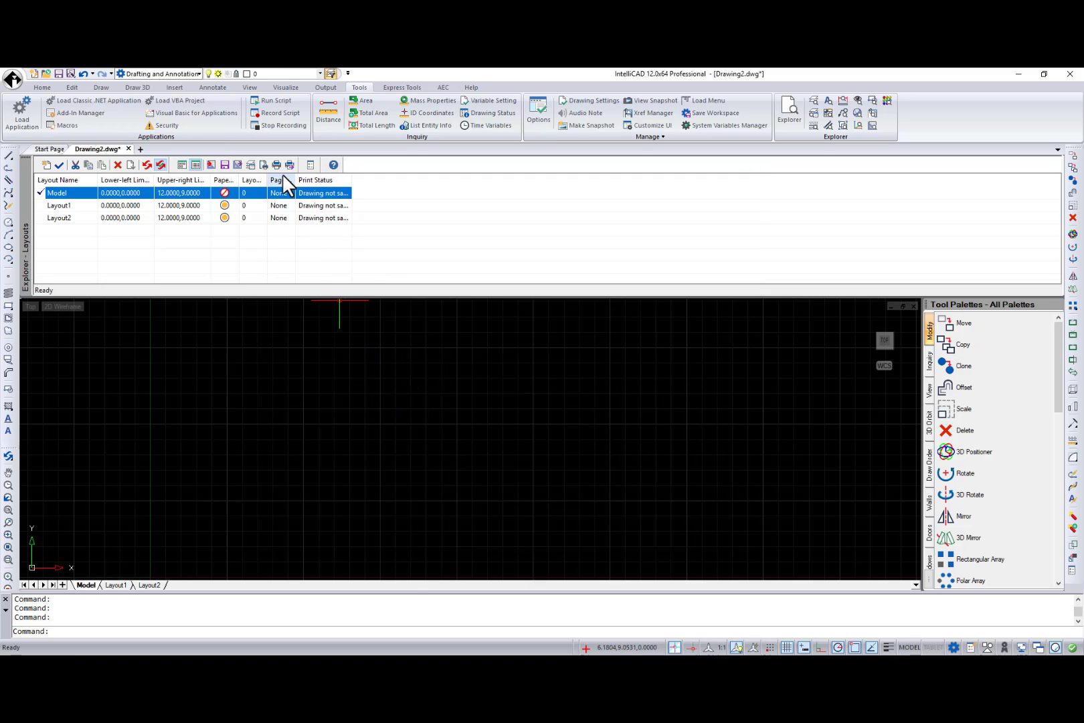
Drag the Page Setup column, then restore all layout columns to defaults.
drag(282, 176, 184, 177)
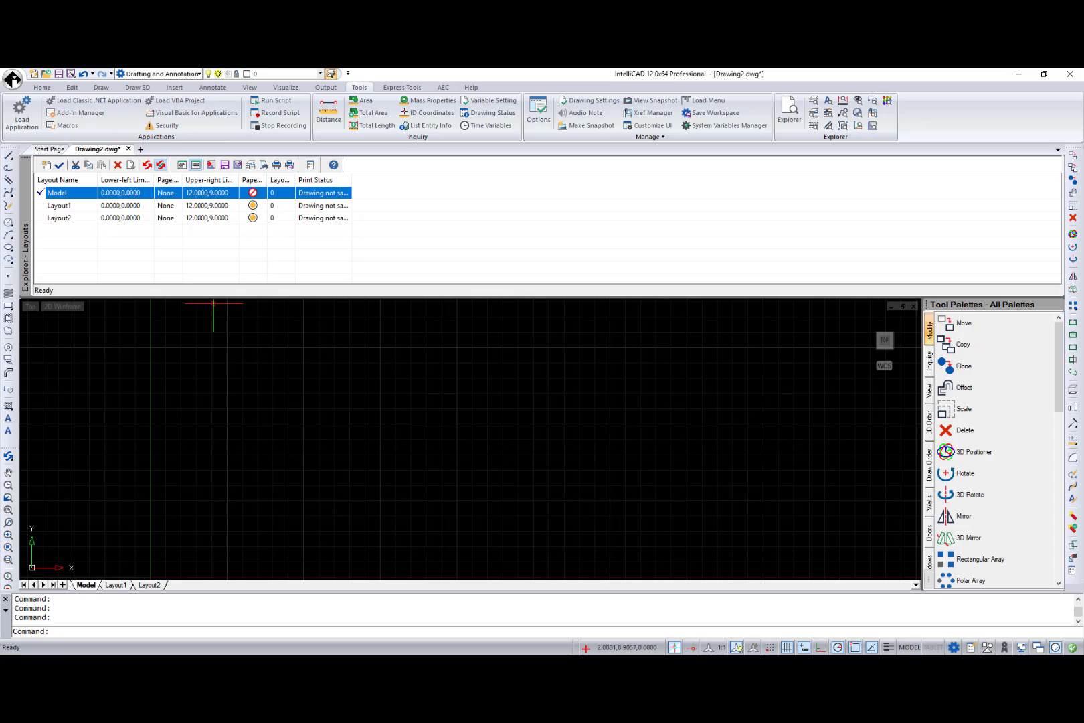
right_click(171, 175)
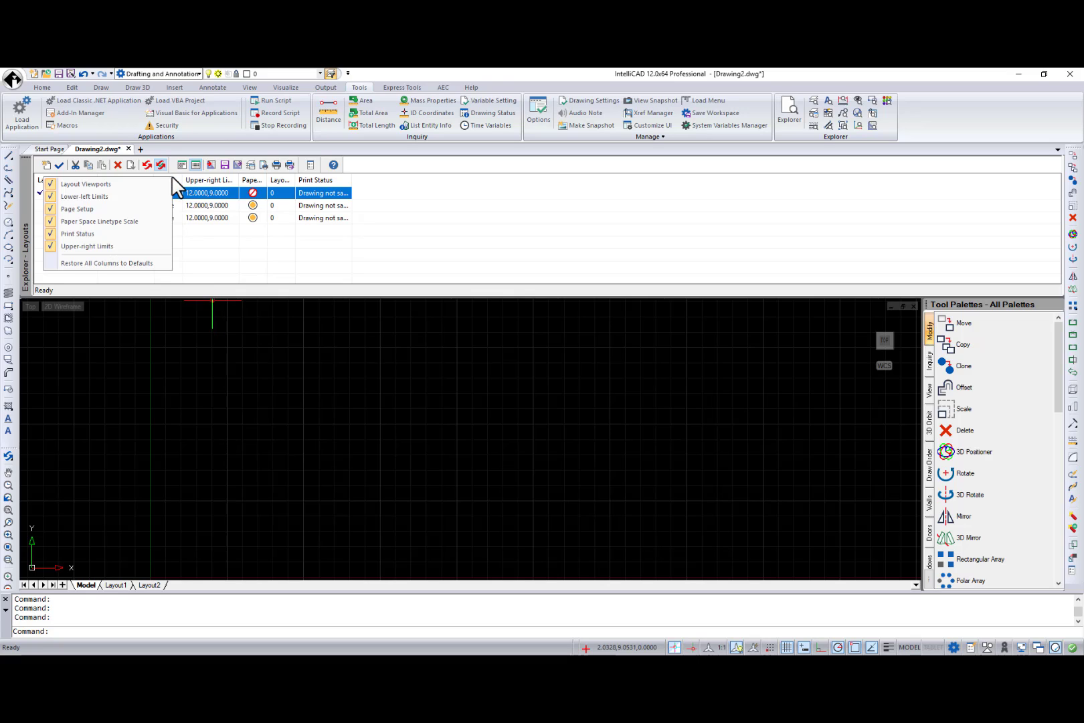
click(149, 267)
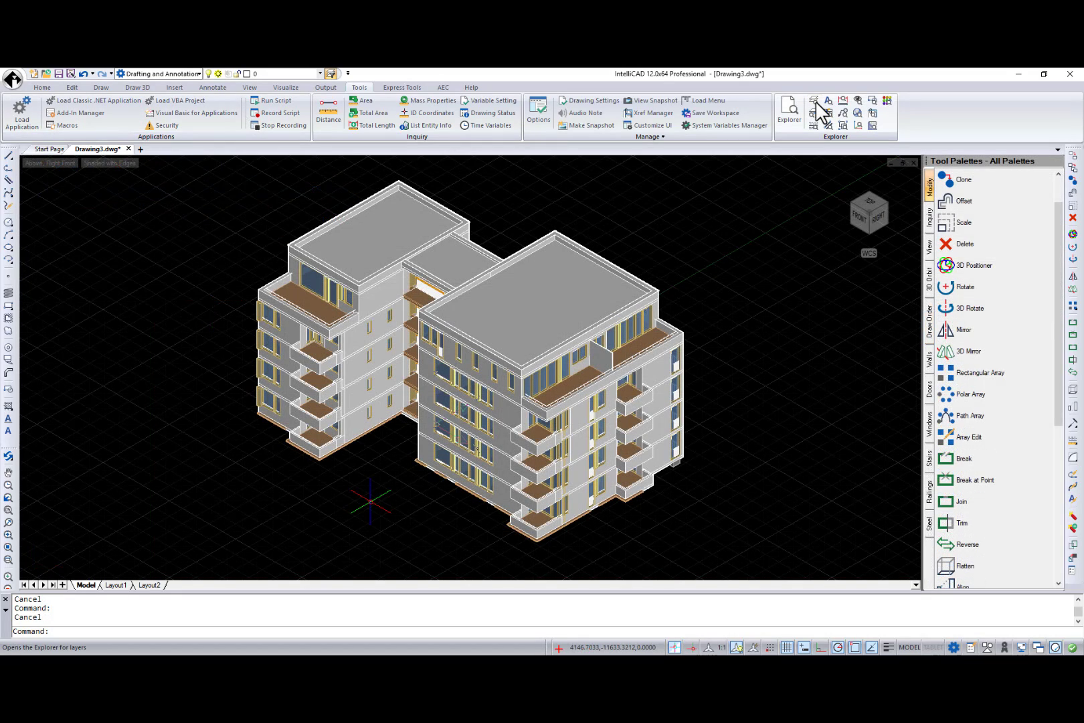
Open the Layers explorer, view AecDoorFrame's layer options, then select another door layer.
click(815, 103)
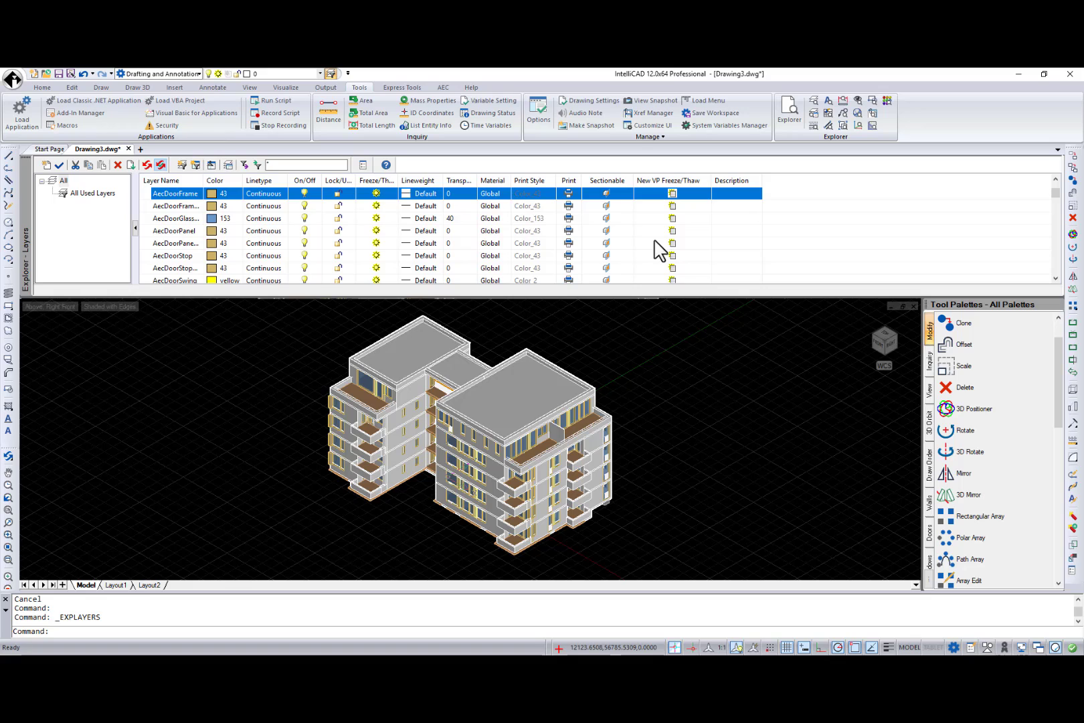
right_click(170, 197)
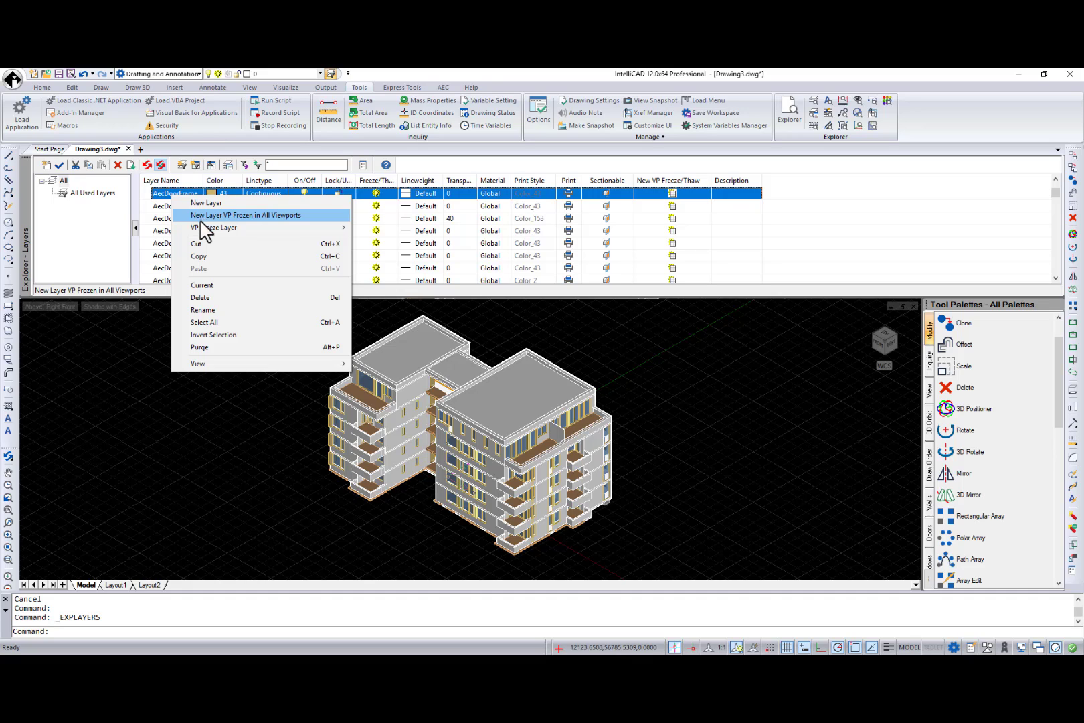
mouse_move(201, 228)
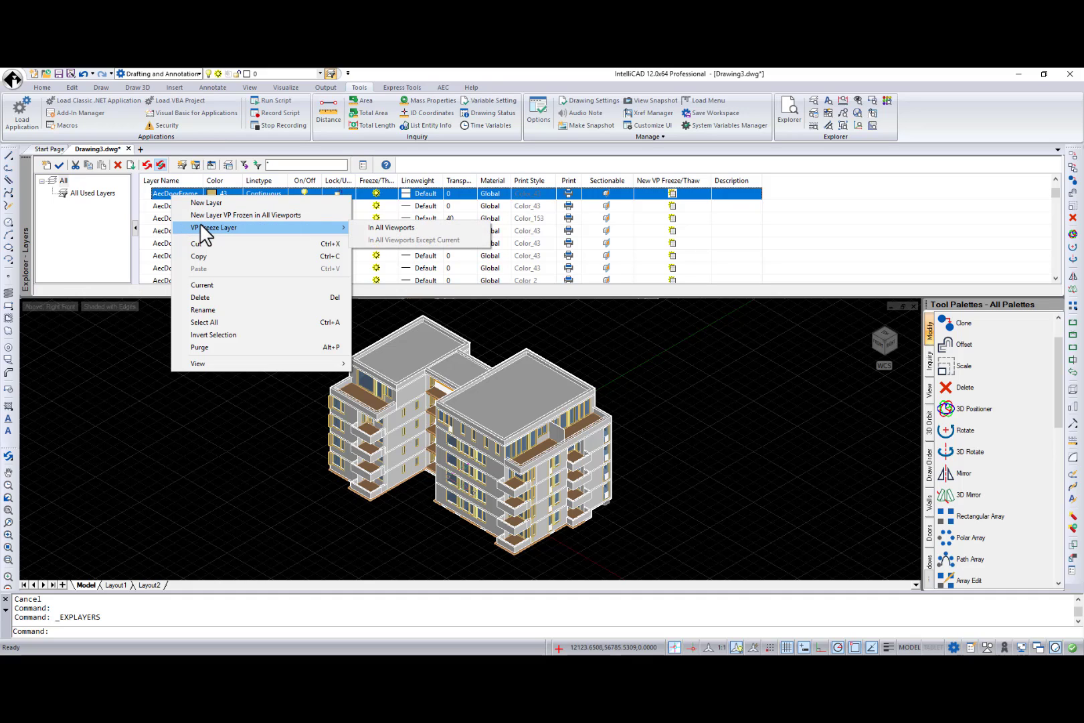
click(632, 336)
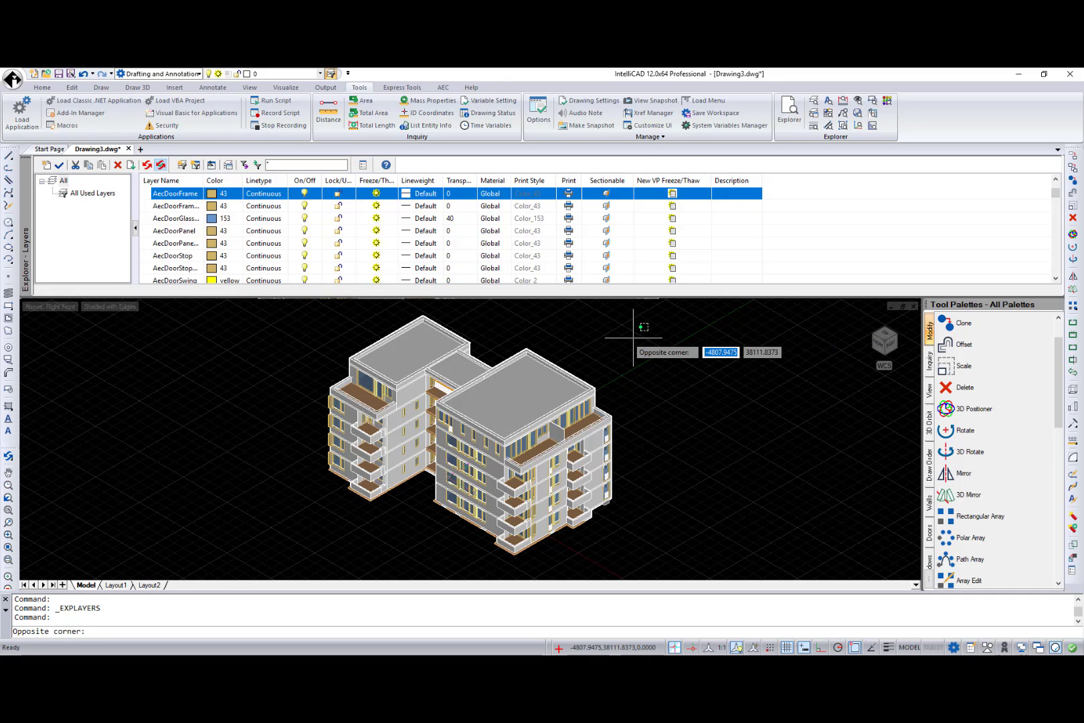
click(616, 304)
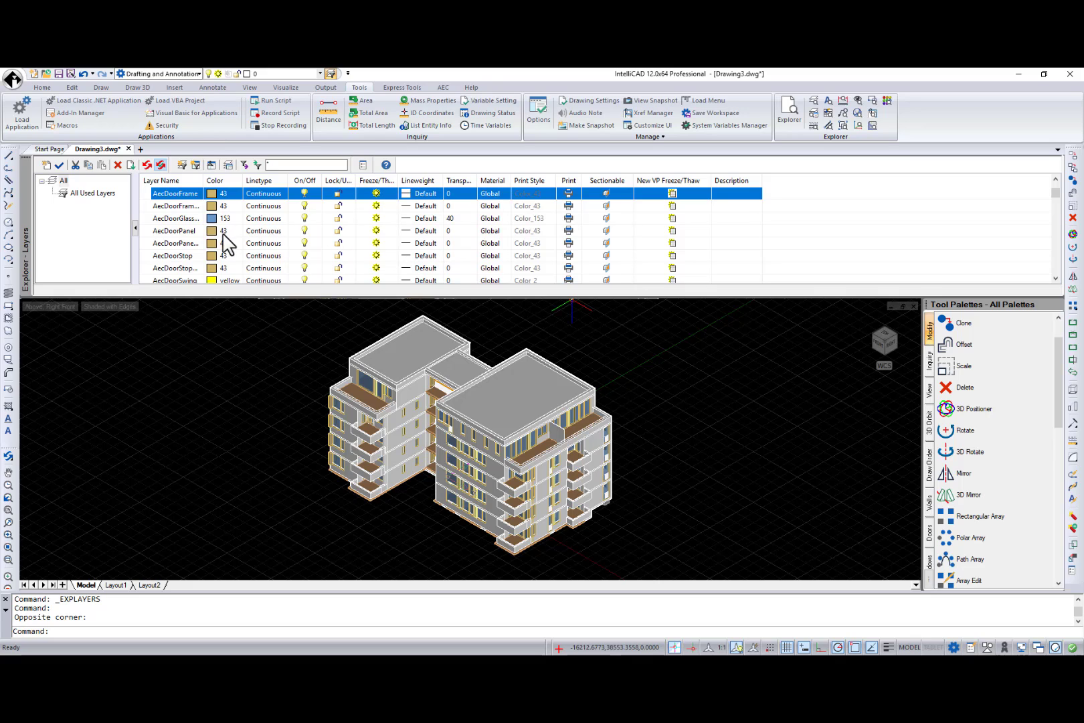
click(607, 243)
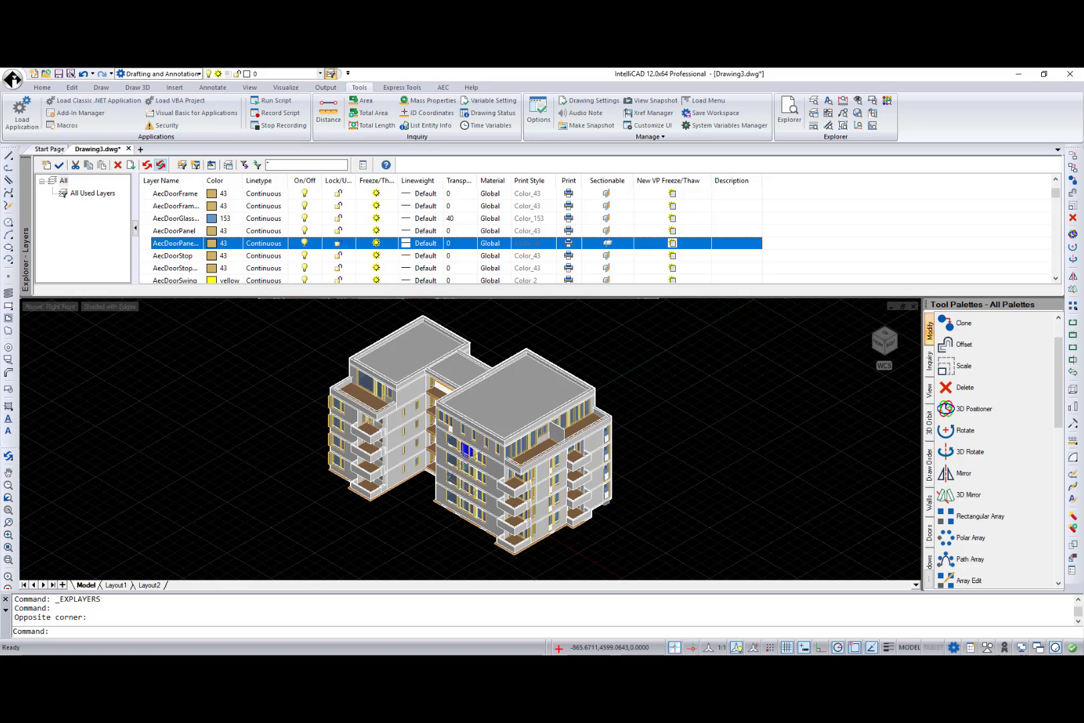
Add an orthographic Front section plane from the AEC tab and grab its centre grip.
click(443, 87)
click(589, 101)
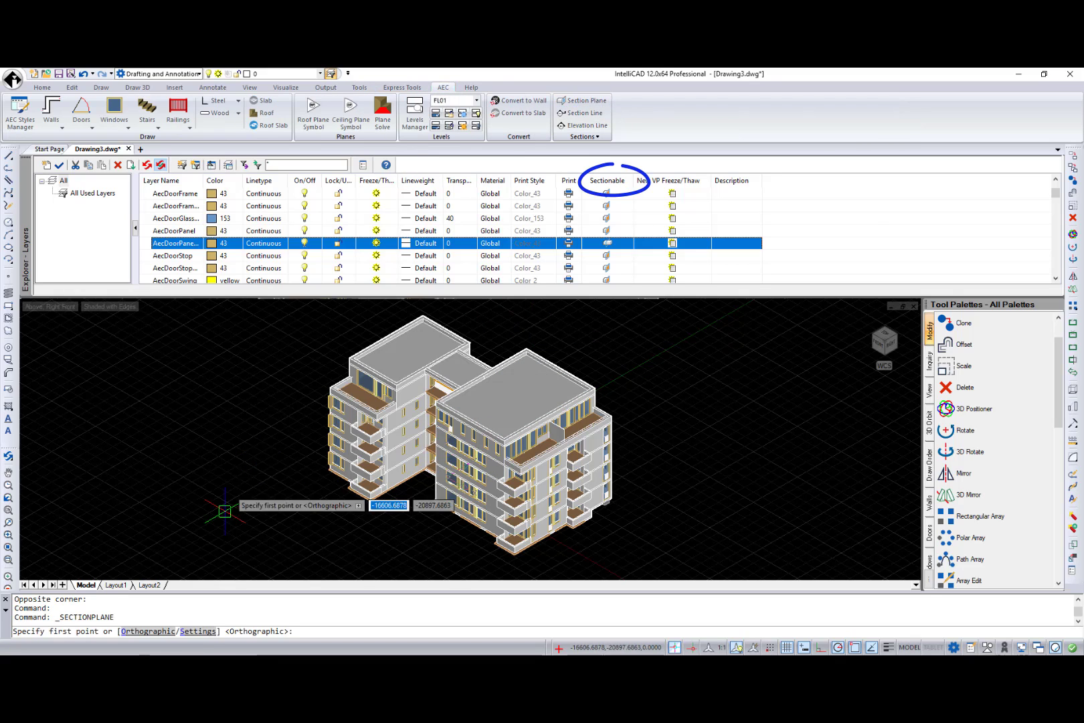
click(147, 631)
click(143, 632)
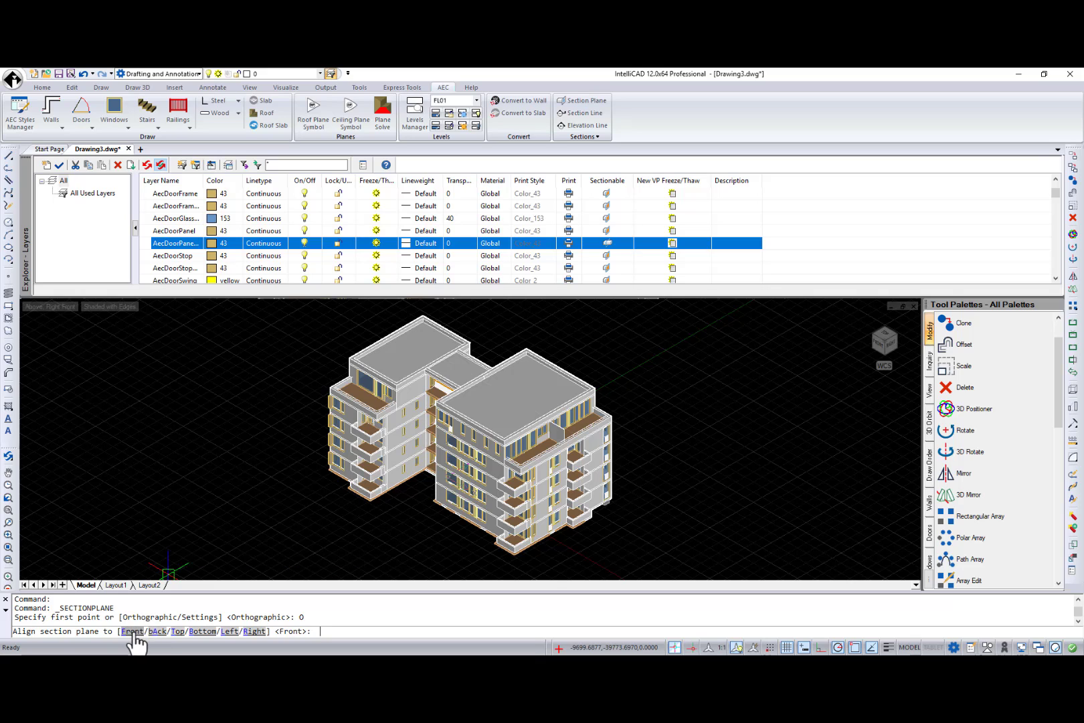
click(479, 521)
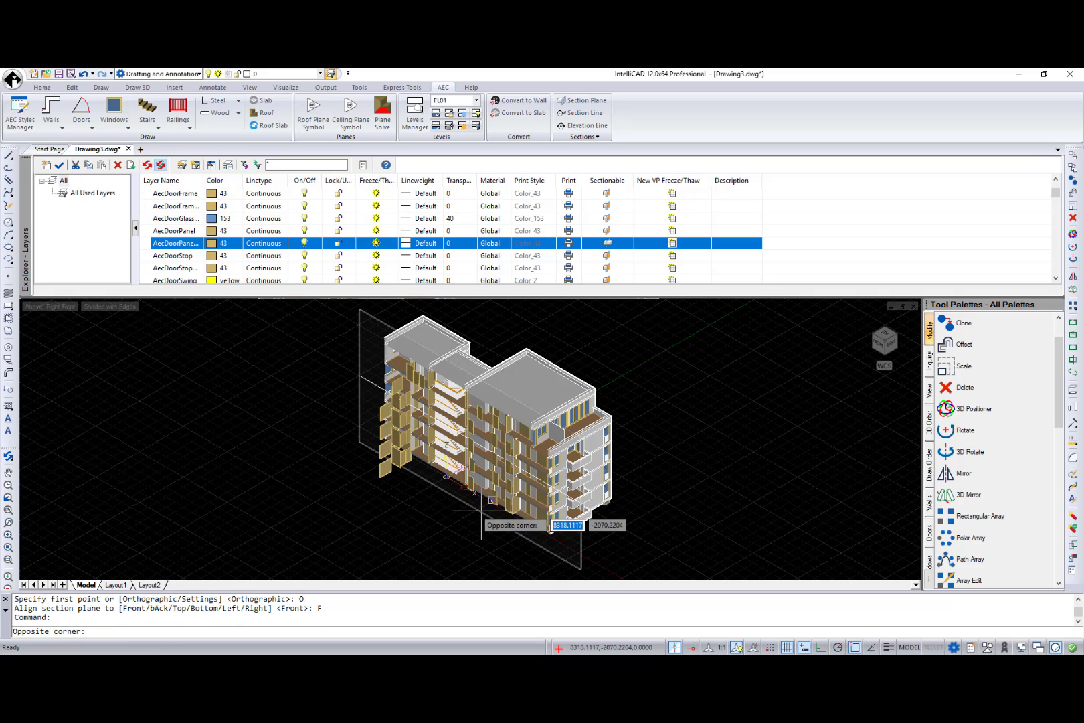
click(482, 519)
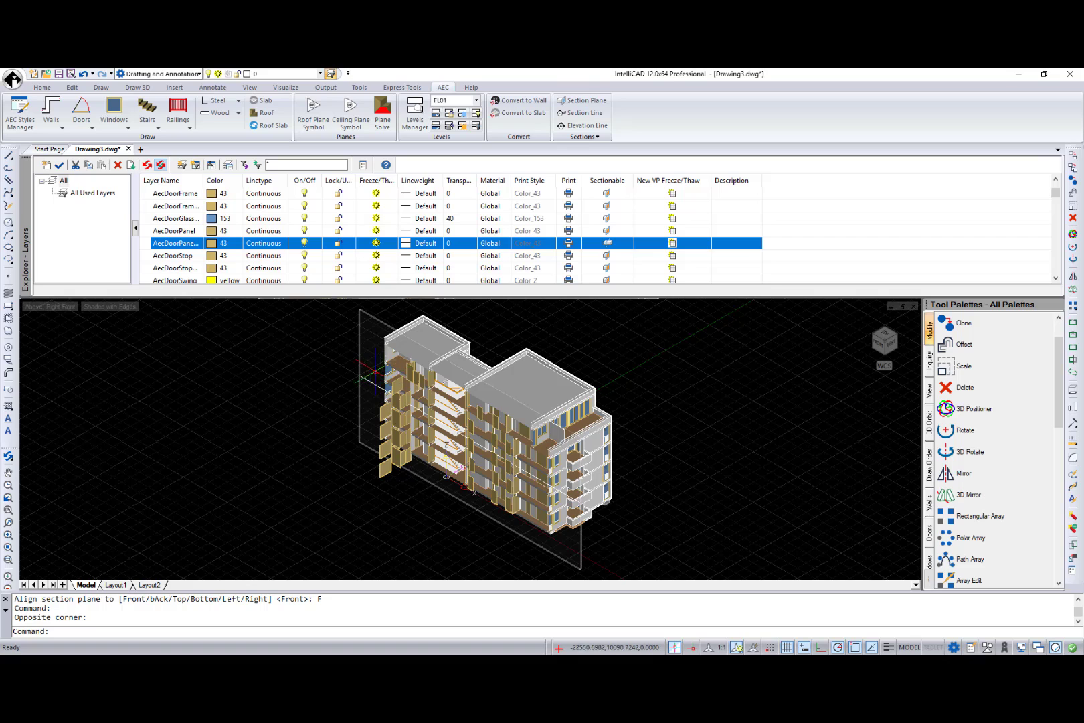
click(360, 375)
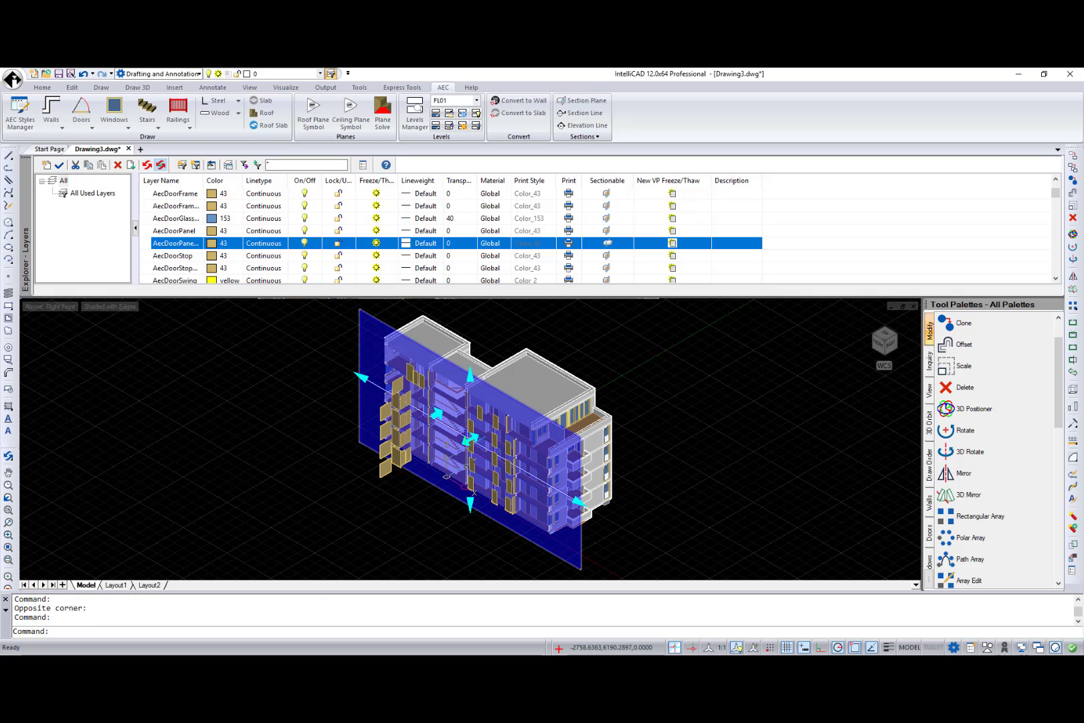
click(471, 439)
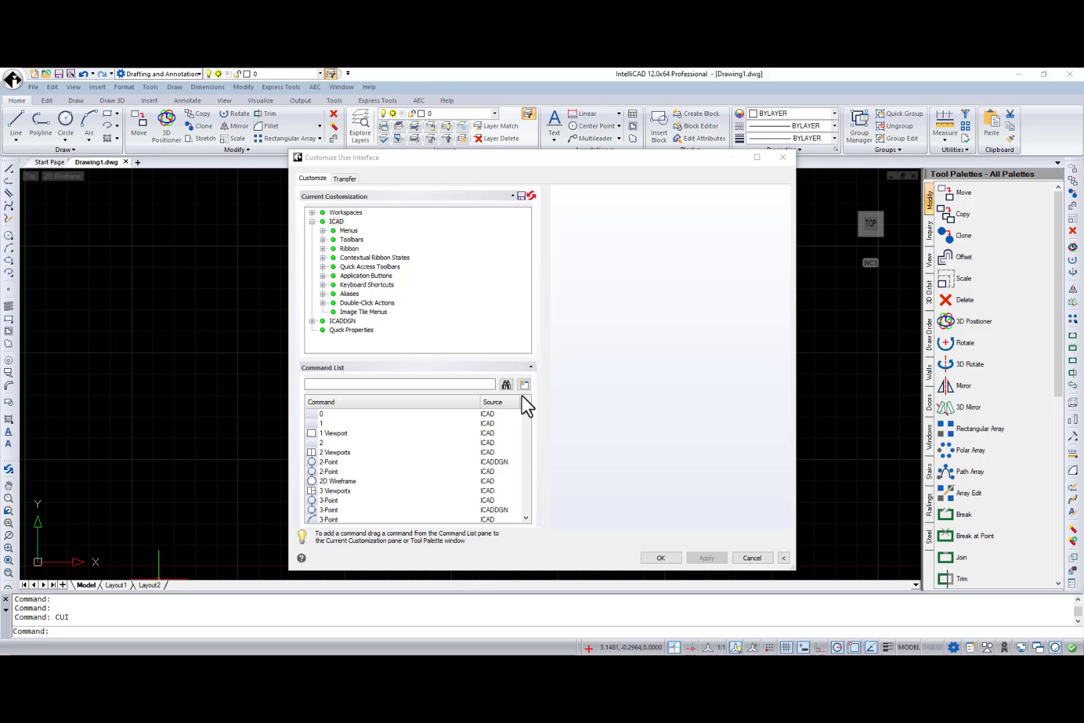
Create a Tables image tile menu containing Table, Data Link Manager and Edit Table.
right_click(367, 312)
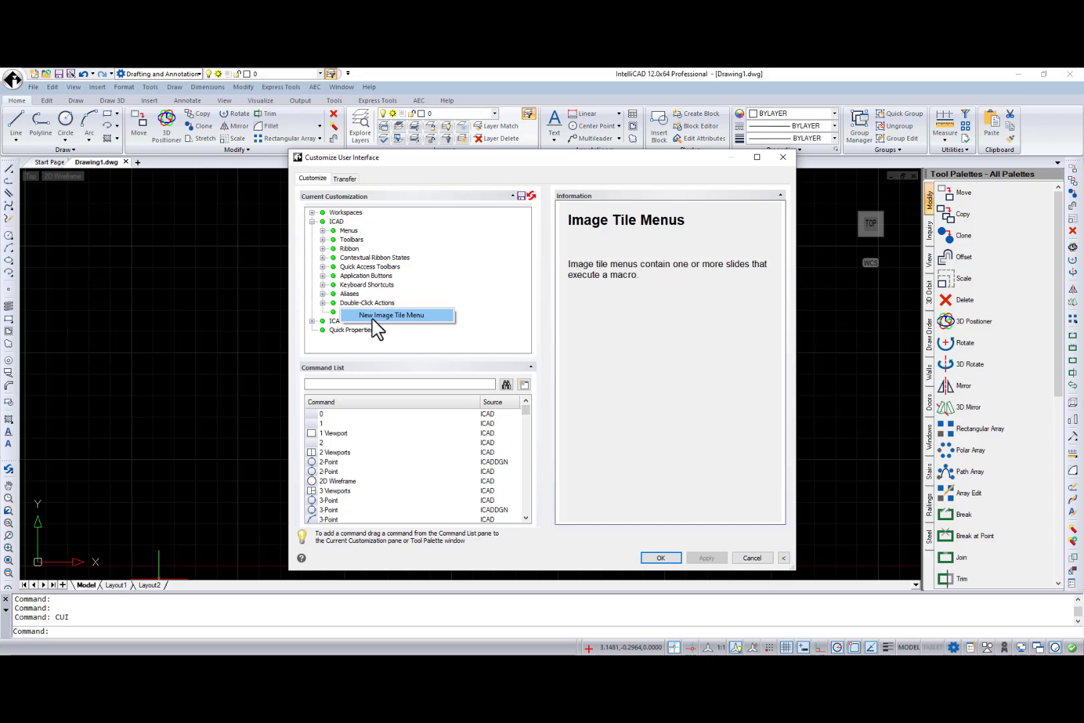
click(368, 315)
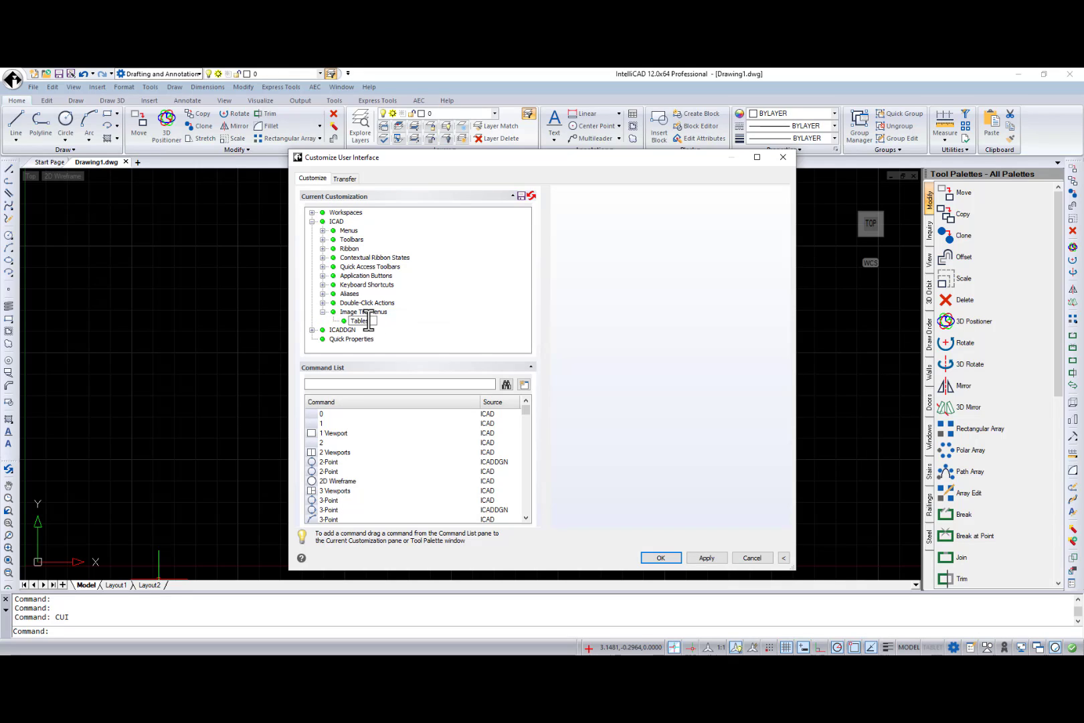
text(Tables)
key(Return)
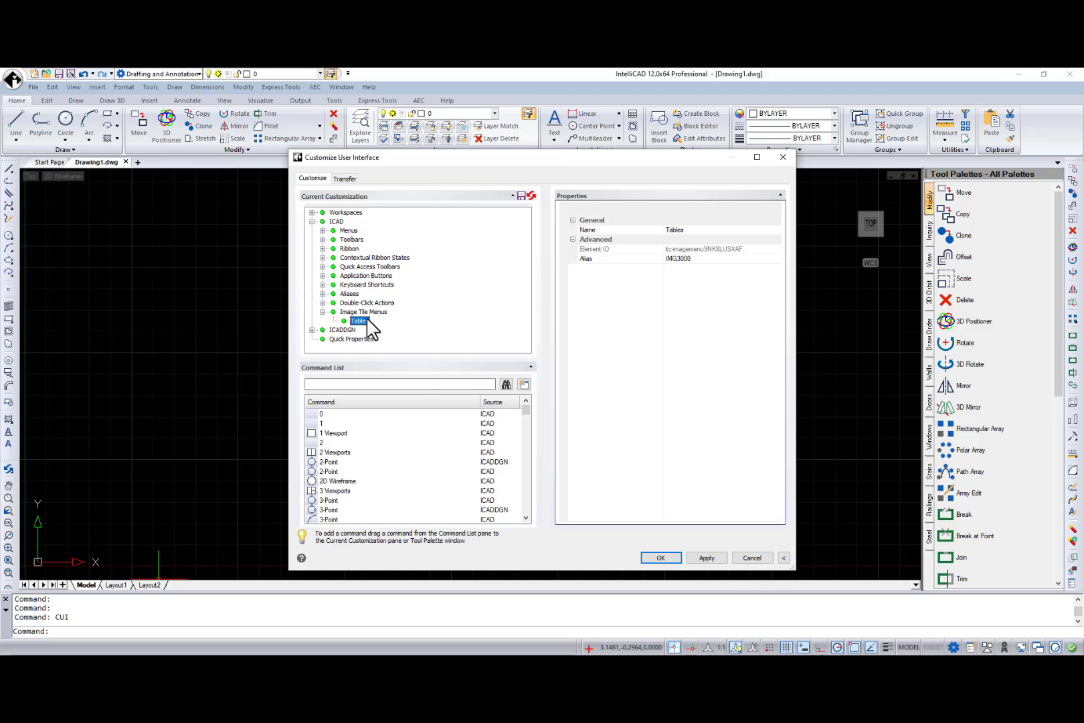
click(411, 384)
text(table)
scroll(435, 467, down, 4)
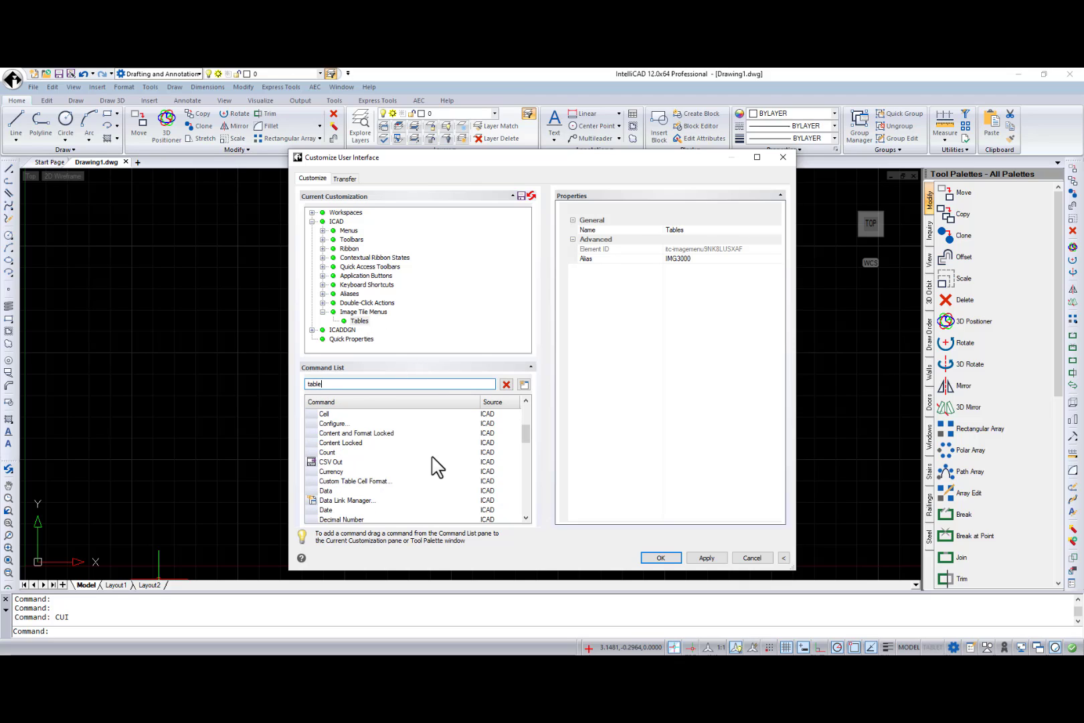
drag(338, 506, 361, 325)
scroll(335, 469, down, 3)
drag(331, 462, 385, 334)
scroll(387, 472, down, 5)
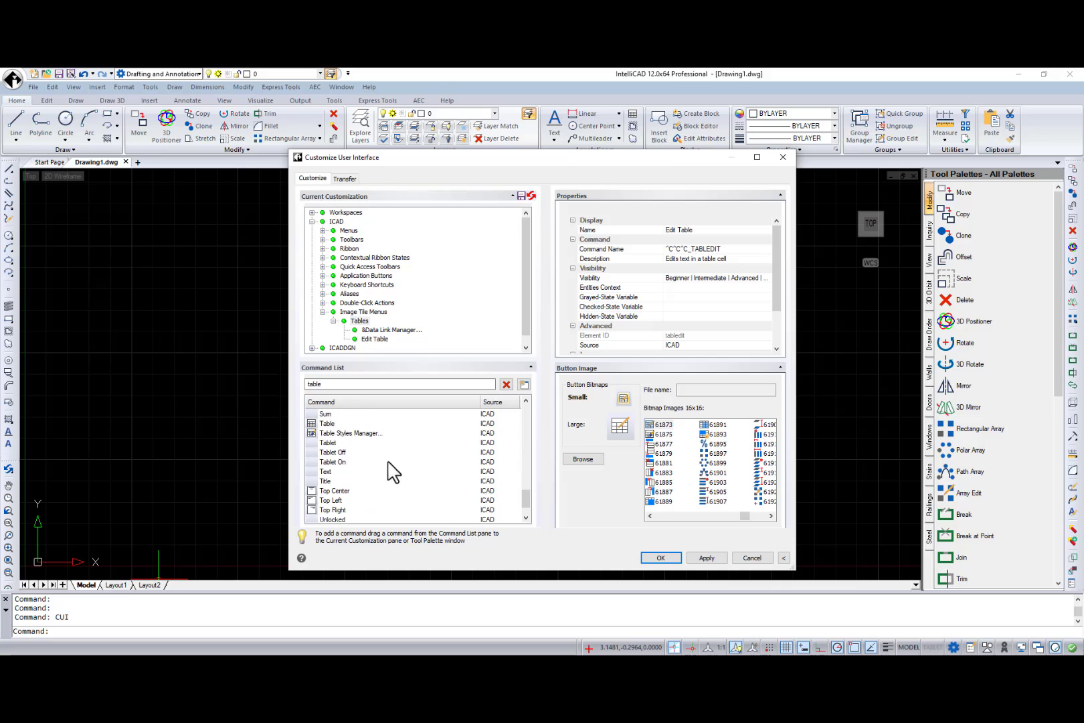
drag(328, 423, 371, 322)
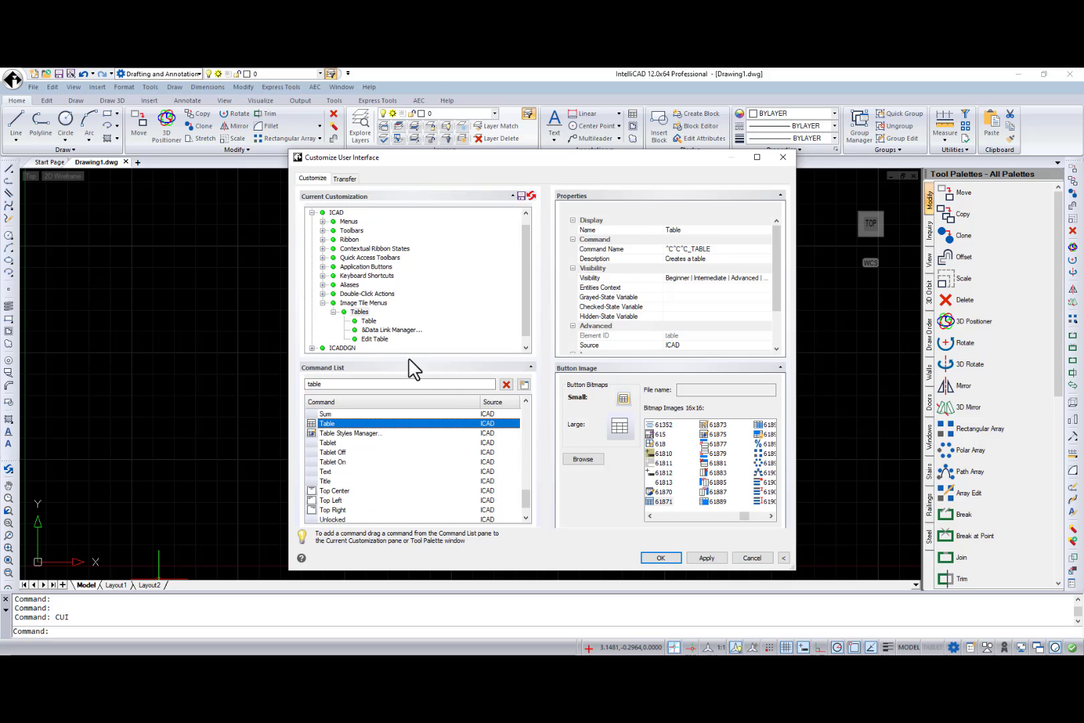
Set the Table entry's slide label to the Table.sld path and apply it.
click(368, 322)
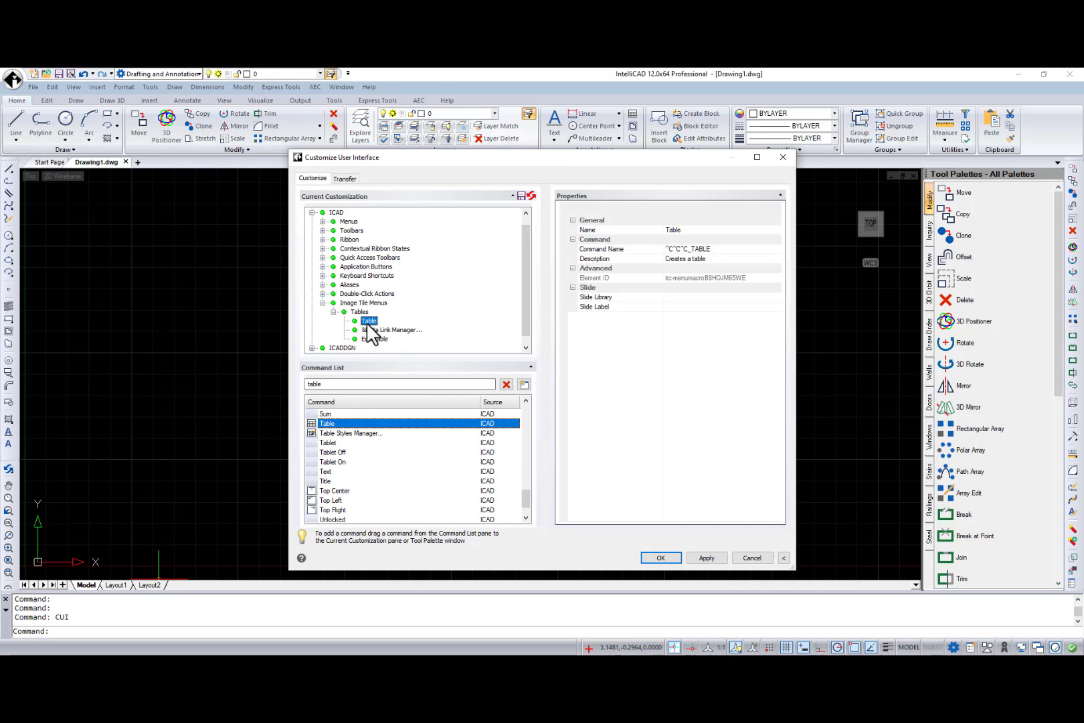
click(730, 298)
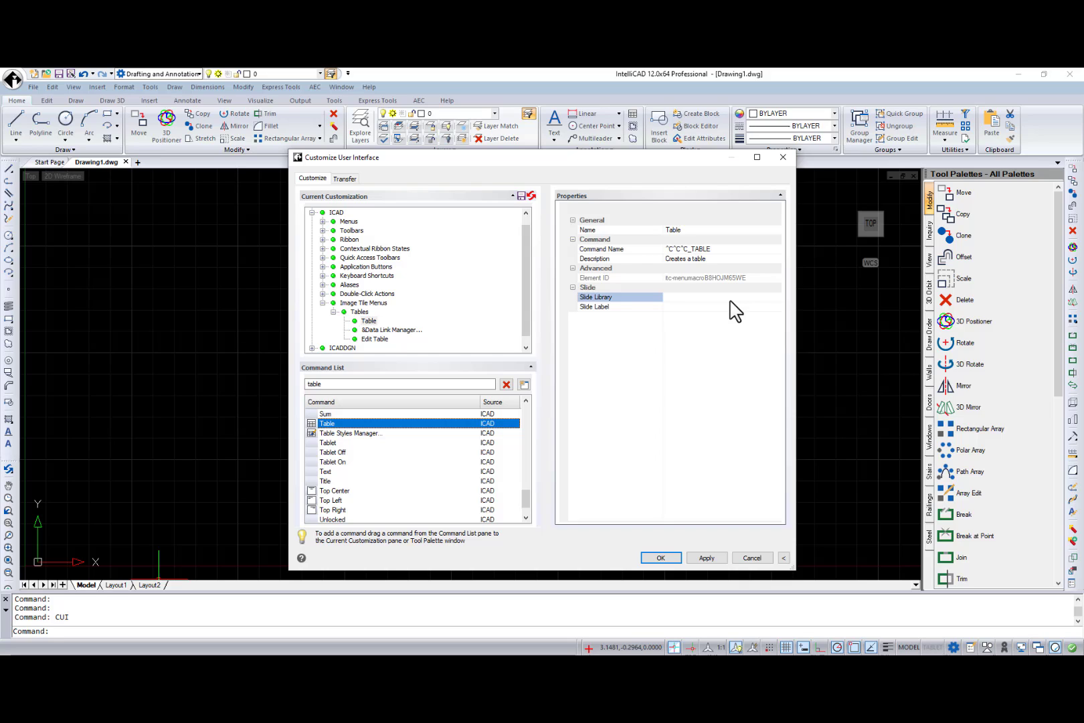
key(ctrl+v)
click(724, 307)
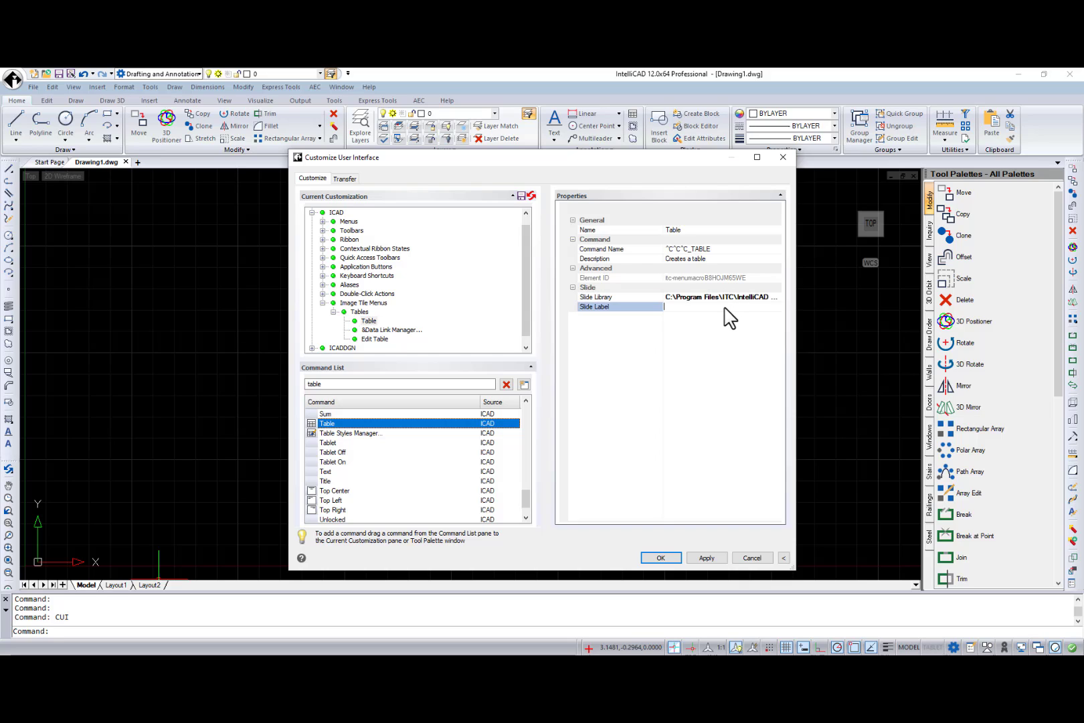
key(ctrl+v)
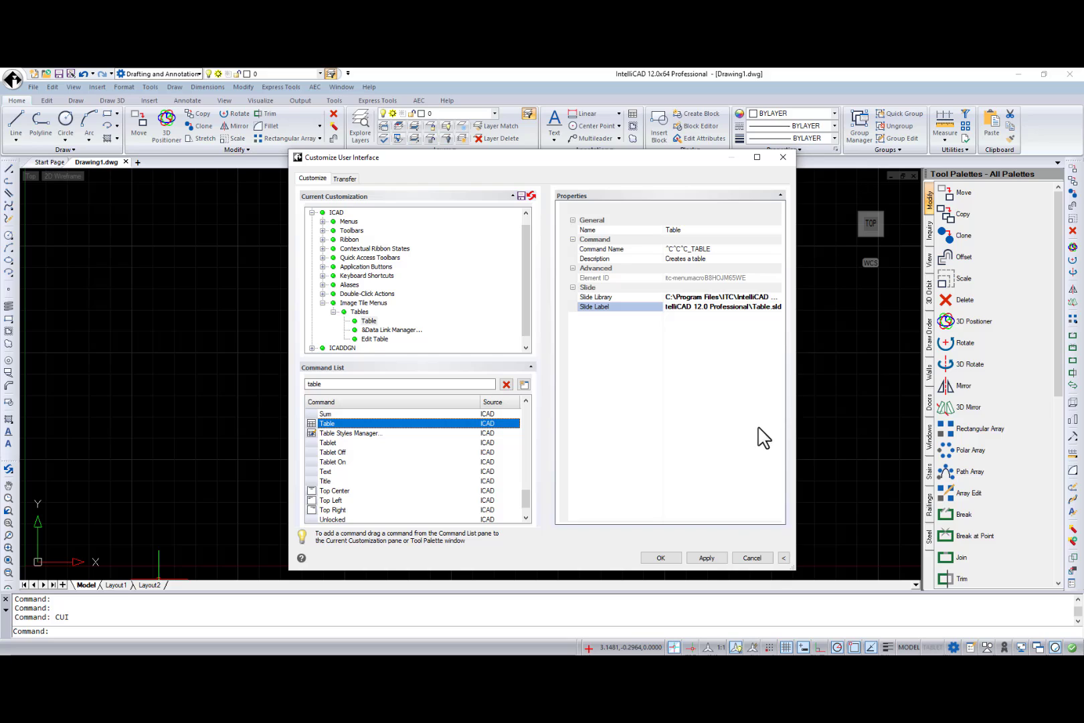
click(708, 557)
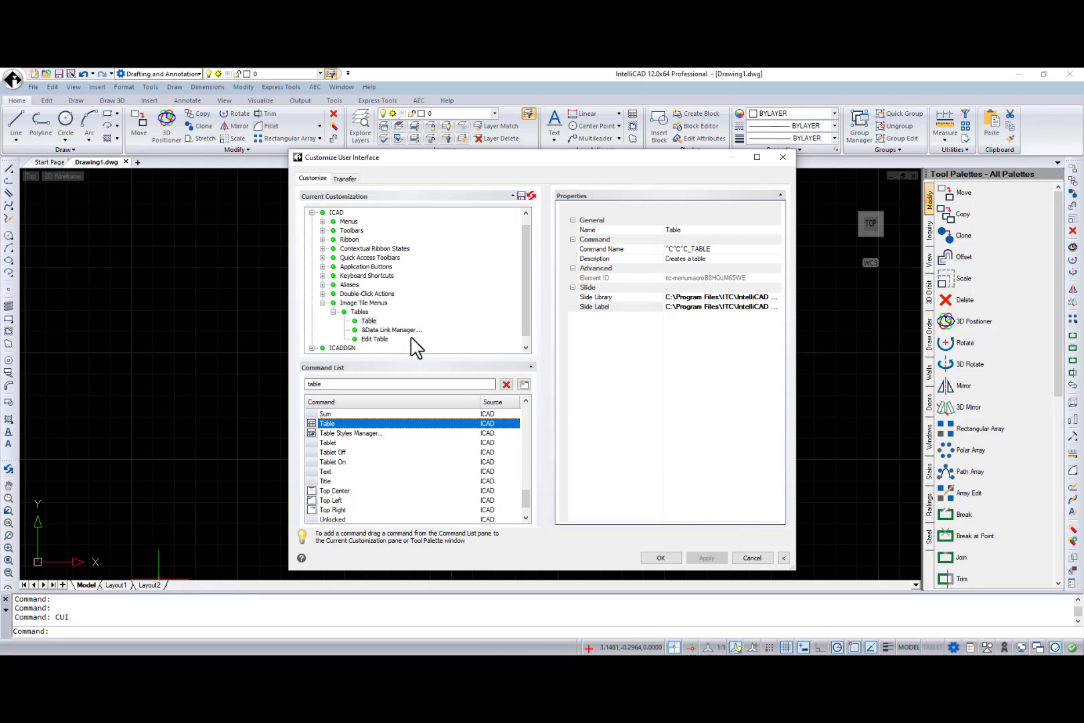
Copy the IMG3000 alias and add an 'Image Tile Menu Tables' sub-item to the File menu.
click(361, 313)
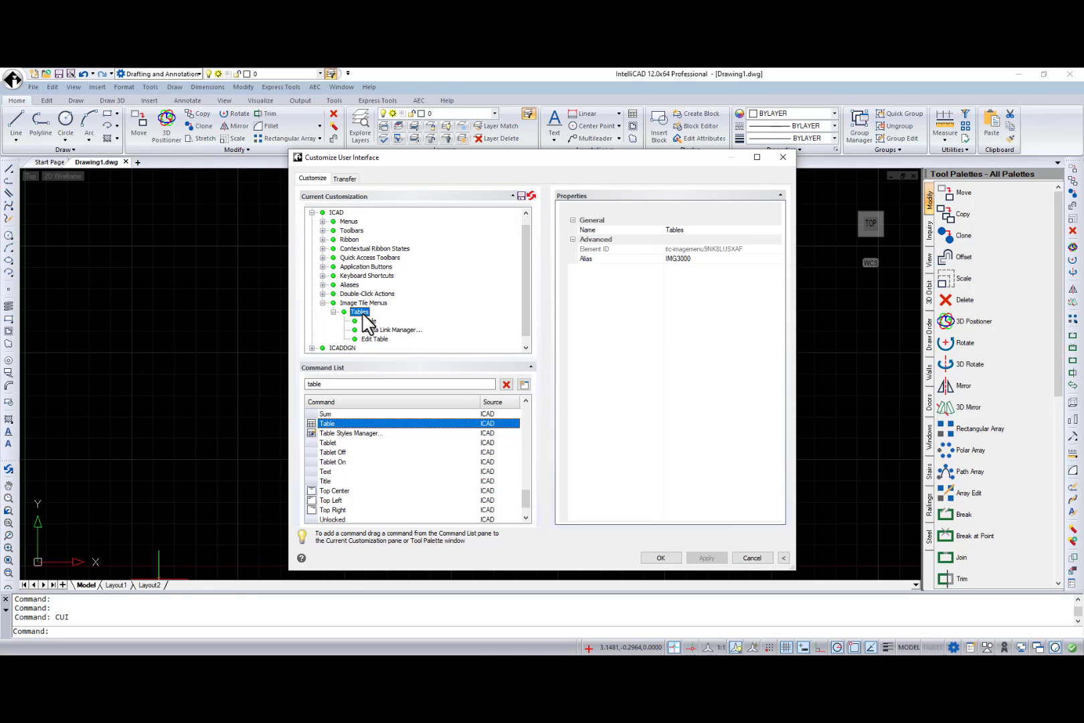
click(687, 259)
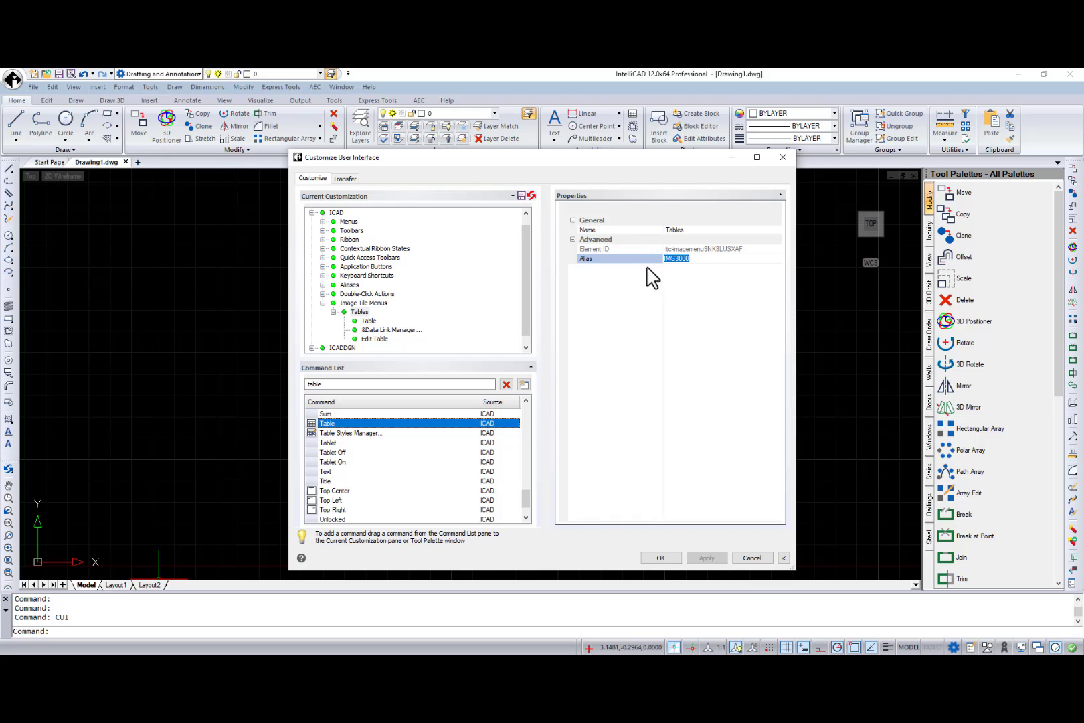
click(322, 221)
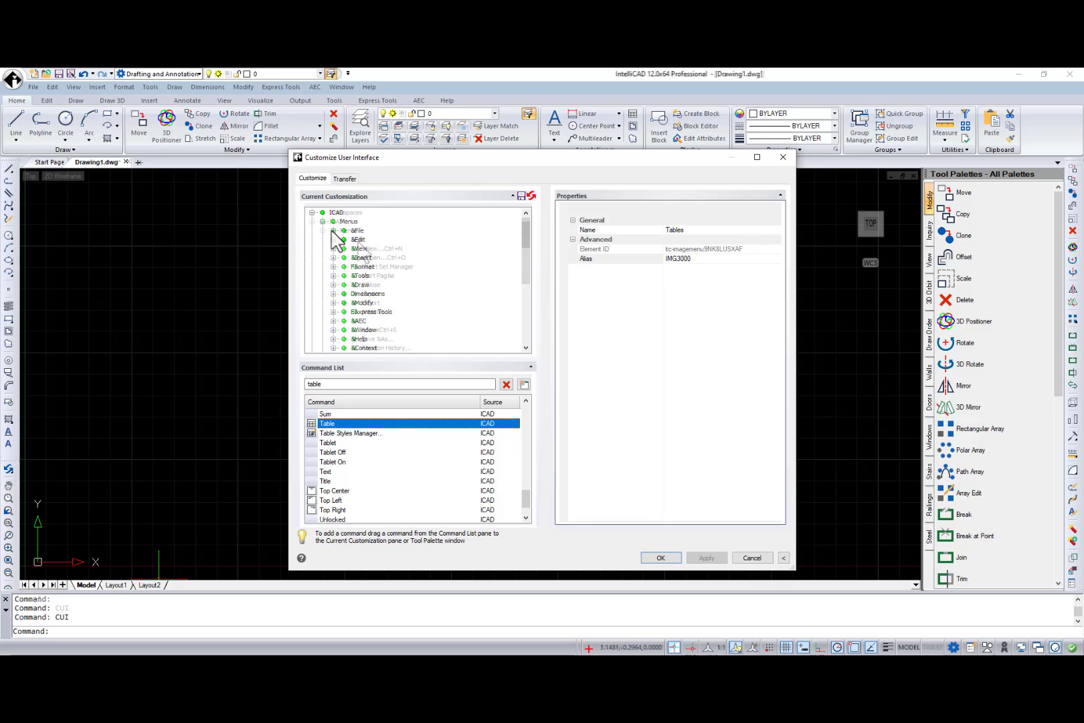
double_click(354, 230)
right_click(349, 239)
click(396, 256)
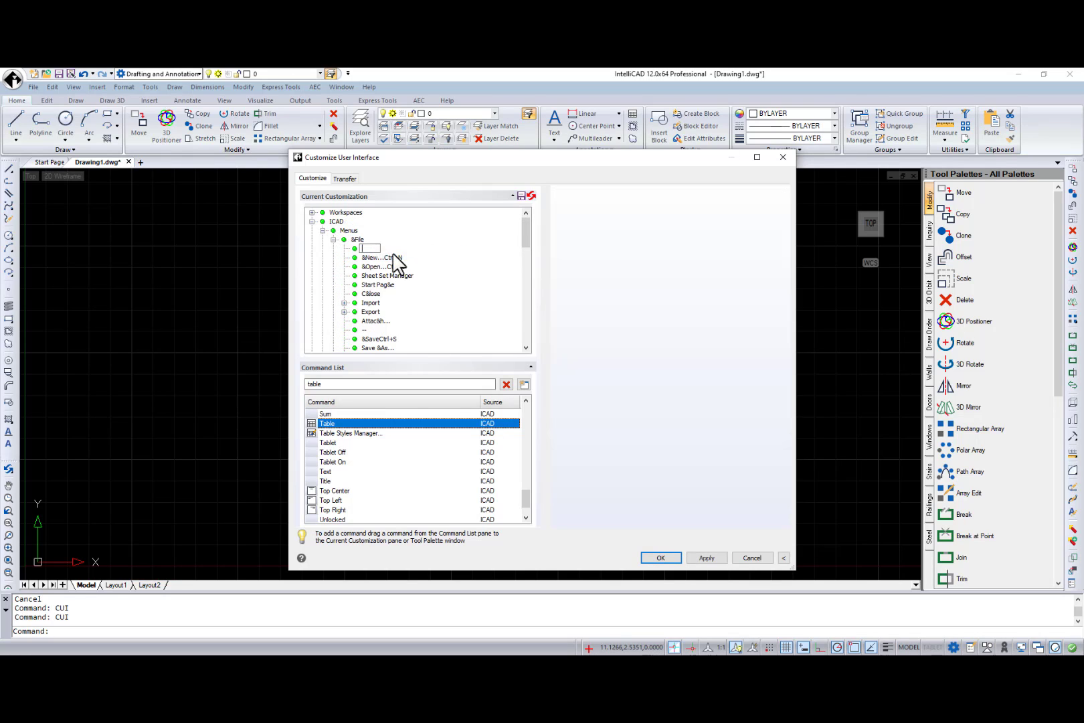
text(Image Tile Menu)
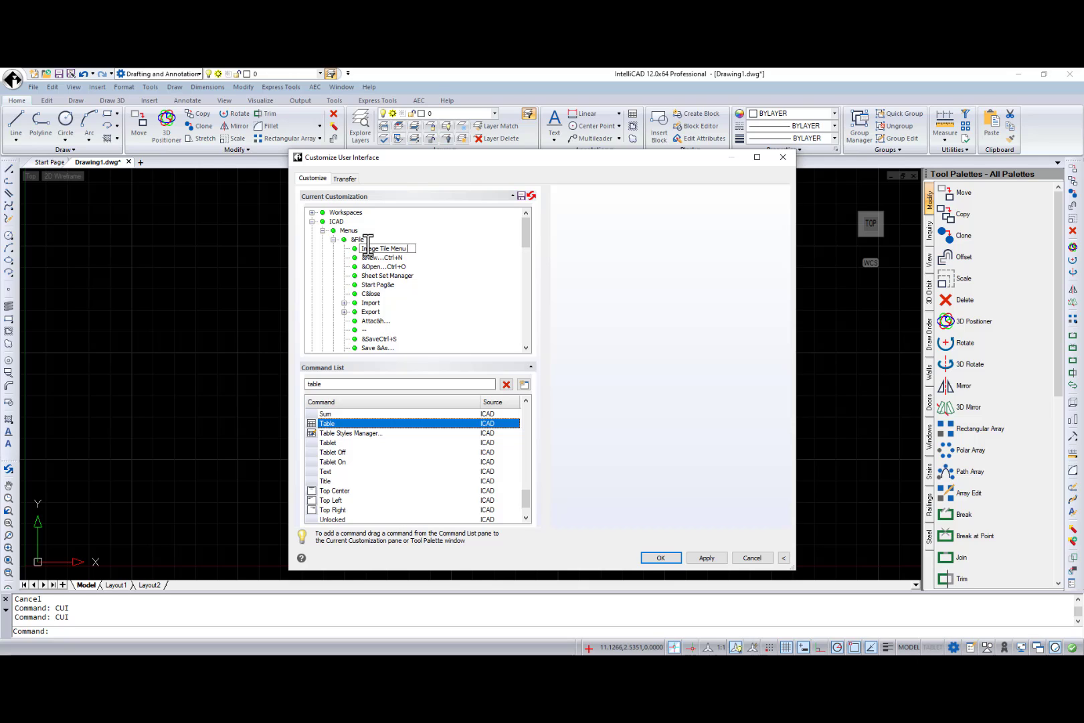
text( Tables)
key(Return)
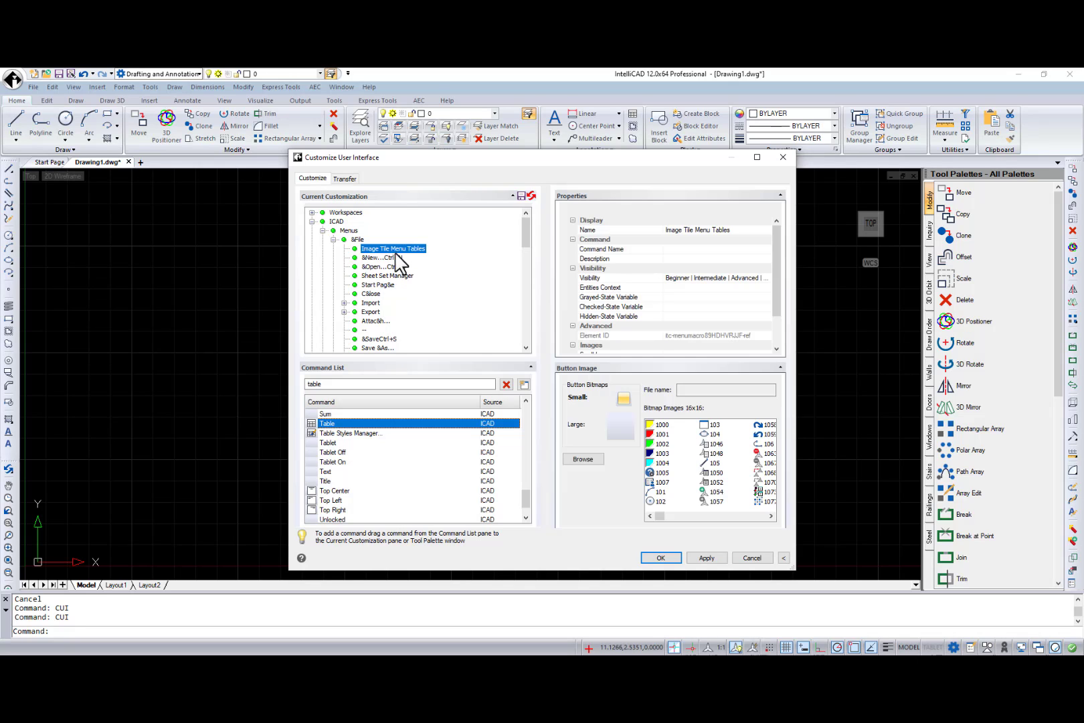
Give it the command $I=IMG3000 $I=*, save, and start a table from its Table tile.
click(679, 249)
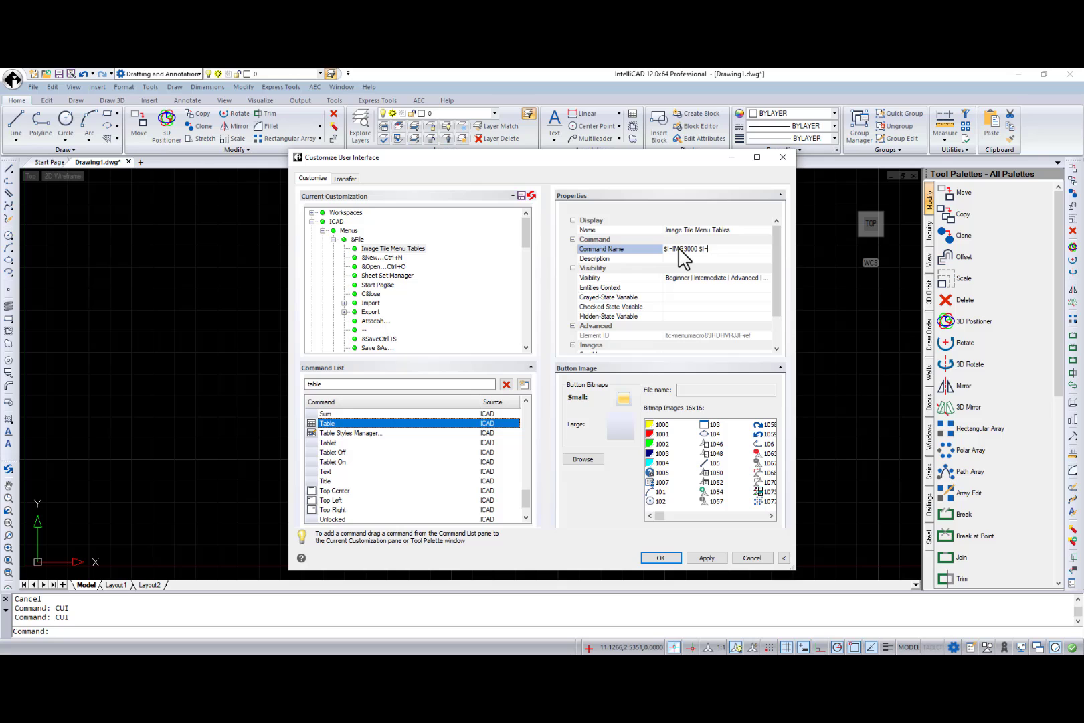
click(705, 558)
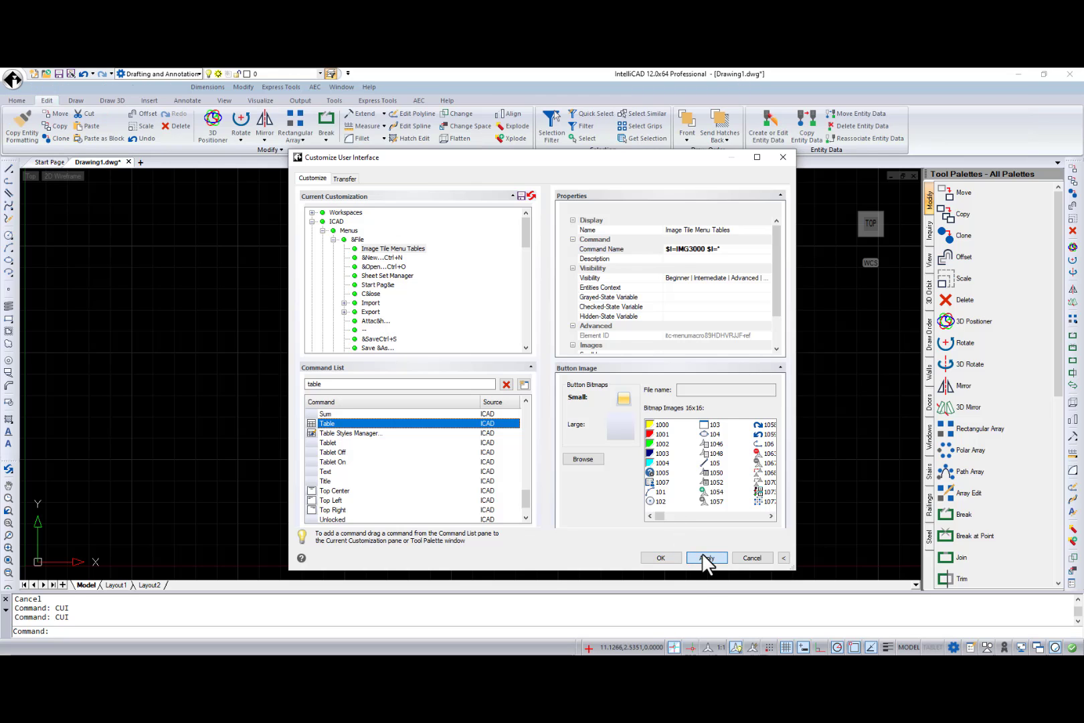
click(660, 558)
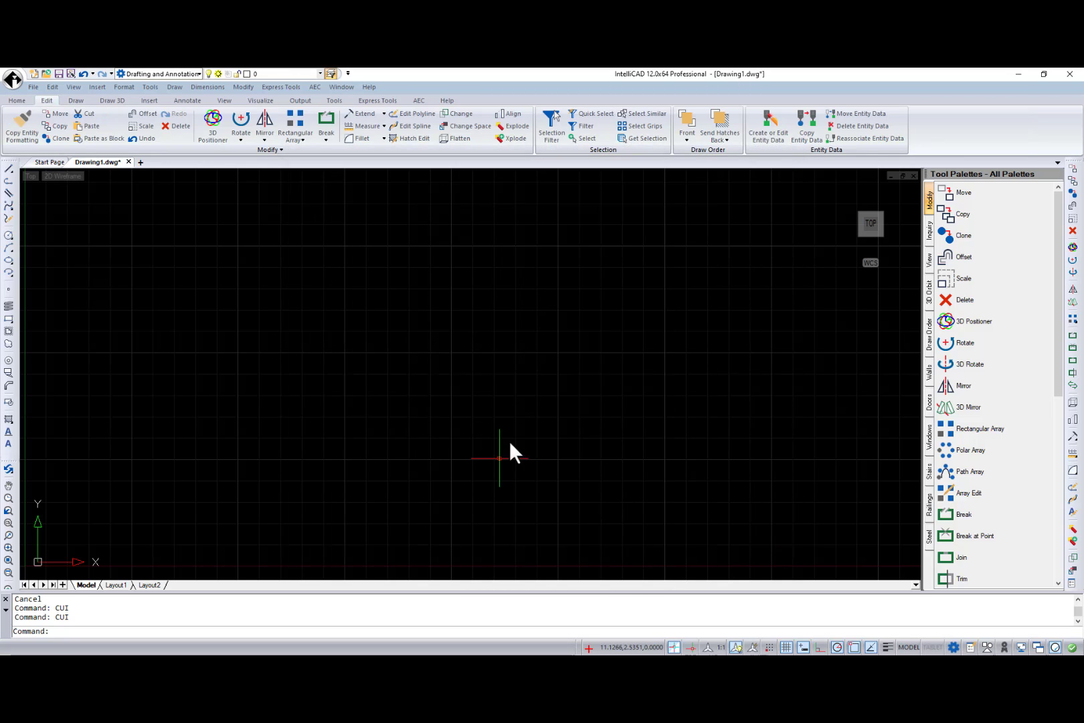
click(13, 78)
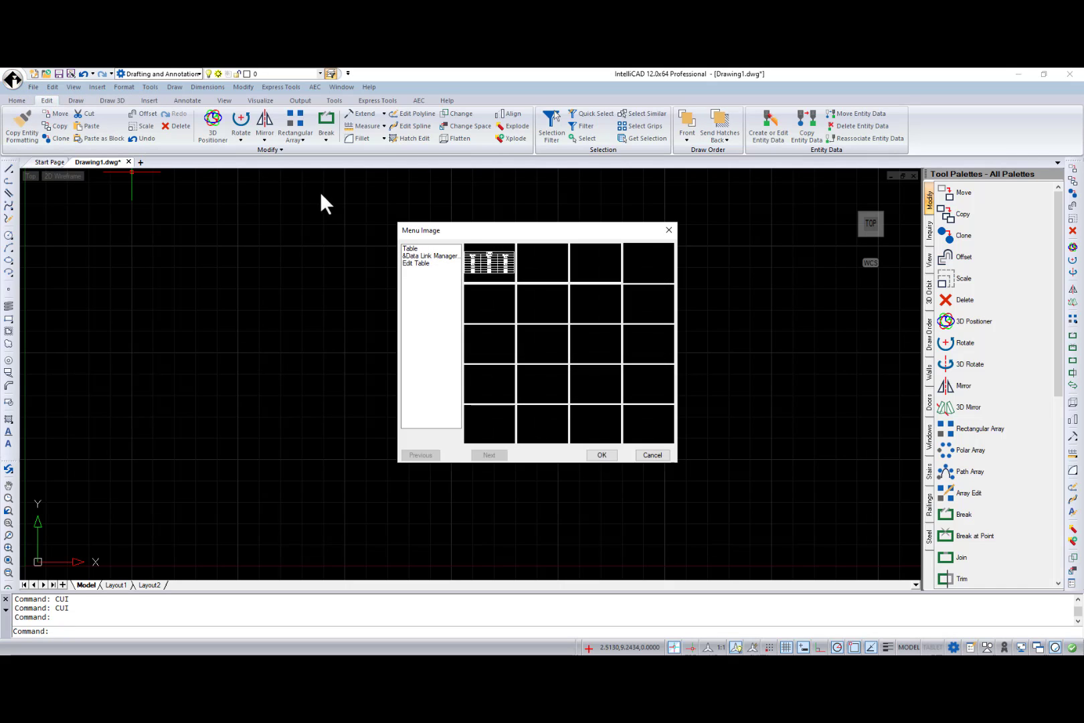
double_click(492, 264)
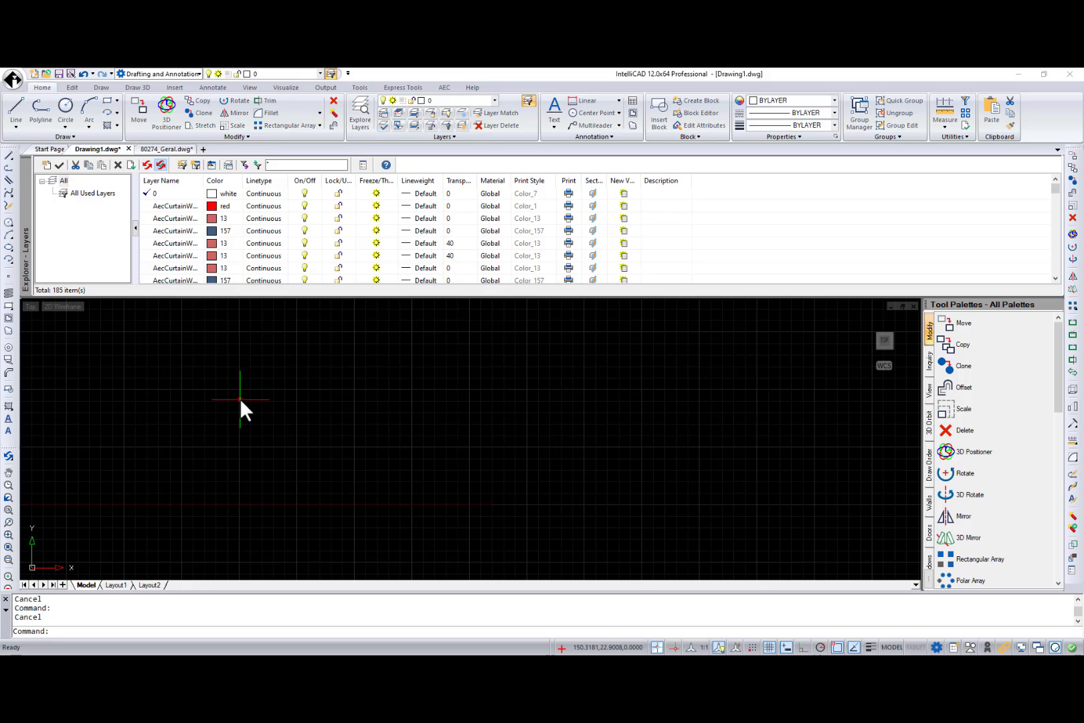
Move the Color column before Description and hide the Freeze/Thaw and Print Style columns.
drag(221, 182, 659, 183)
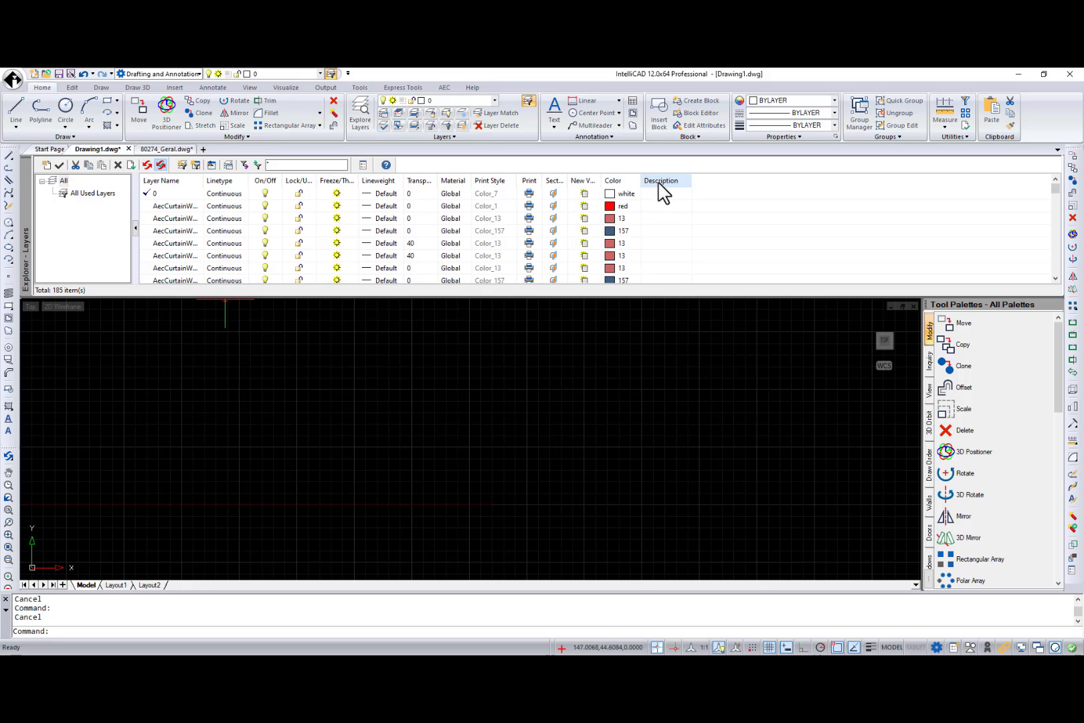
right_click(619, 182)
click(516, 223)
right_click(472, 181)
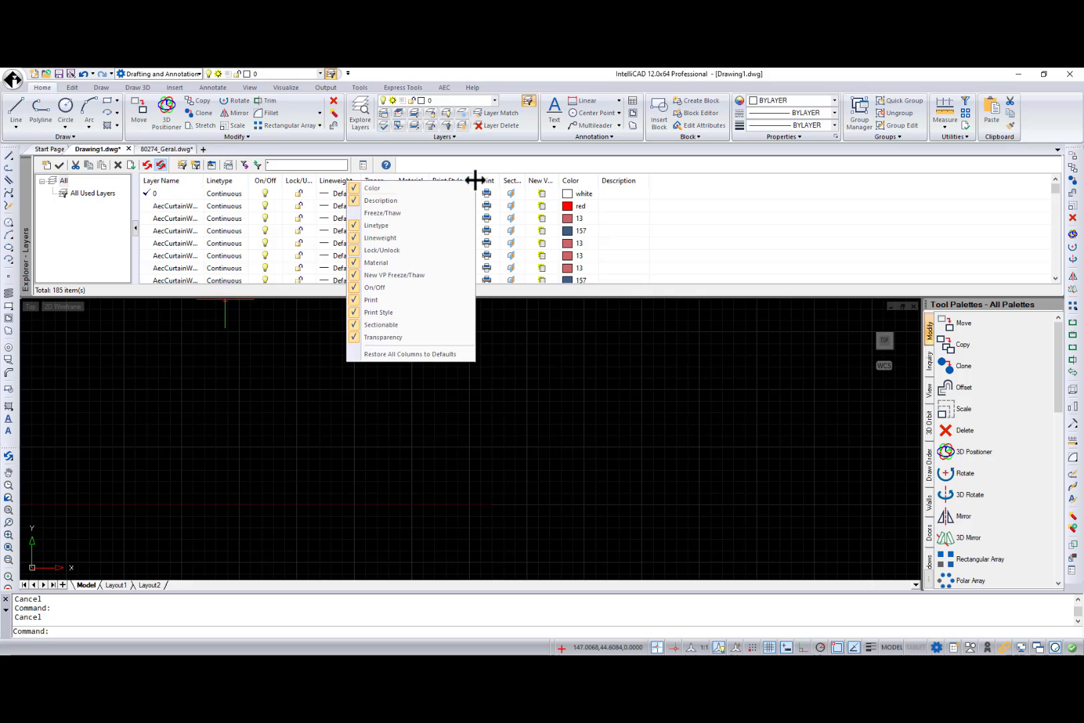
click(354, 312)
right_click(410, 189)
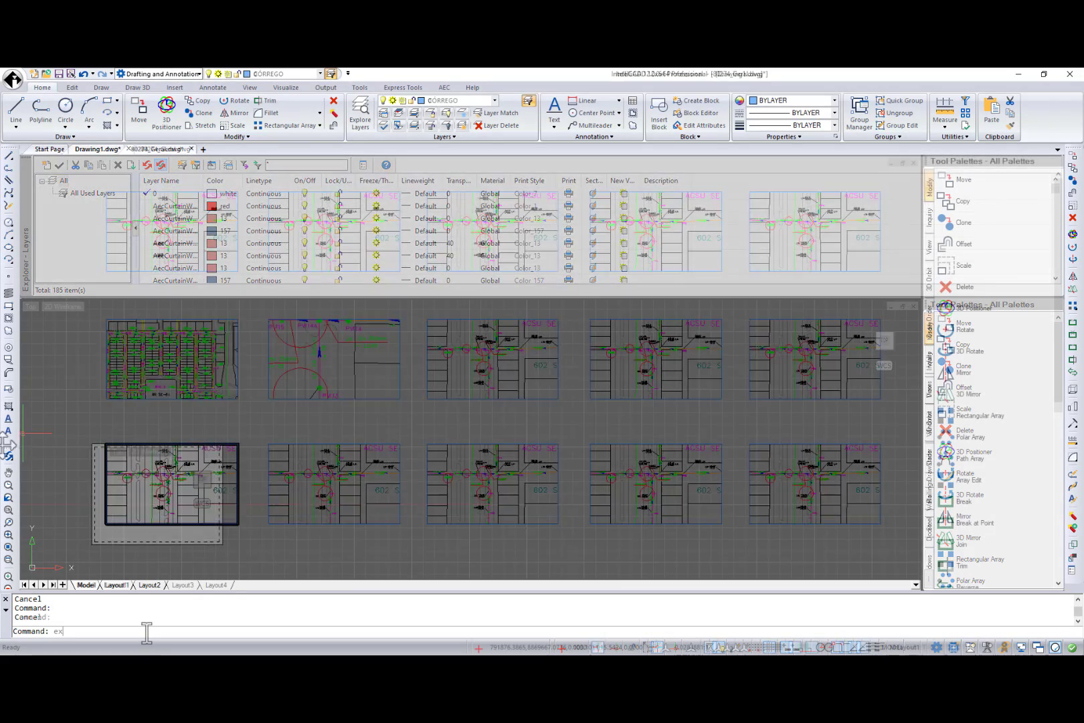
Export Layout1 of 80274_Geral.dwg as a model-space drawing with EXPORT.
text(EXPORTLAYOUT)
key(Return)
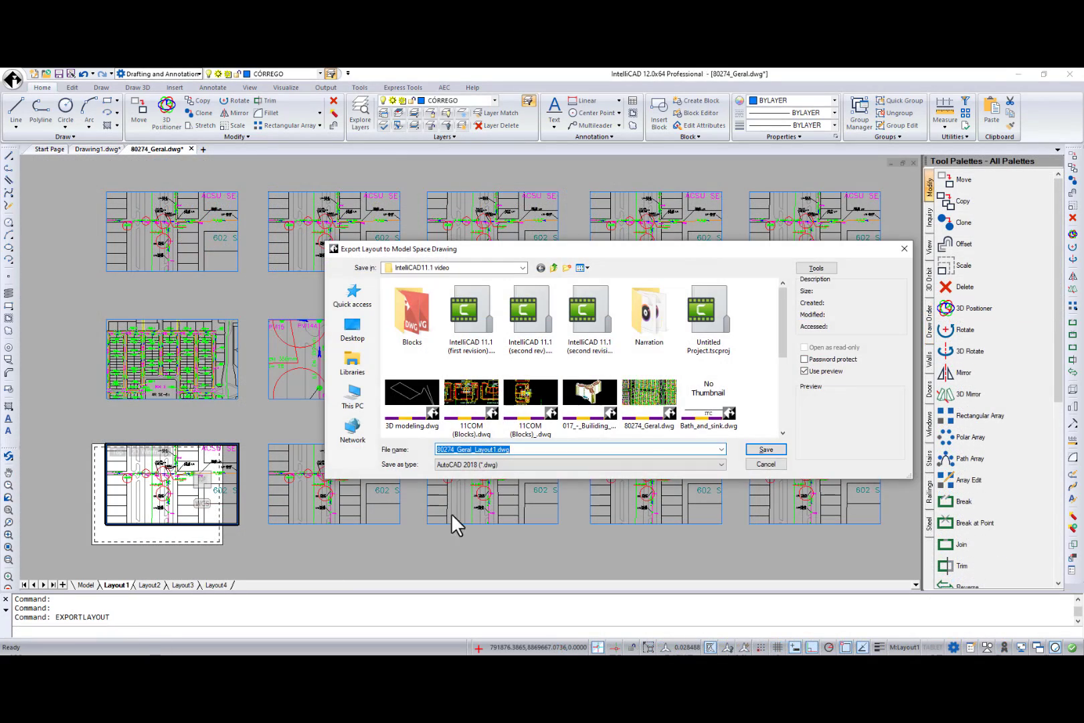
click(763, 450)
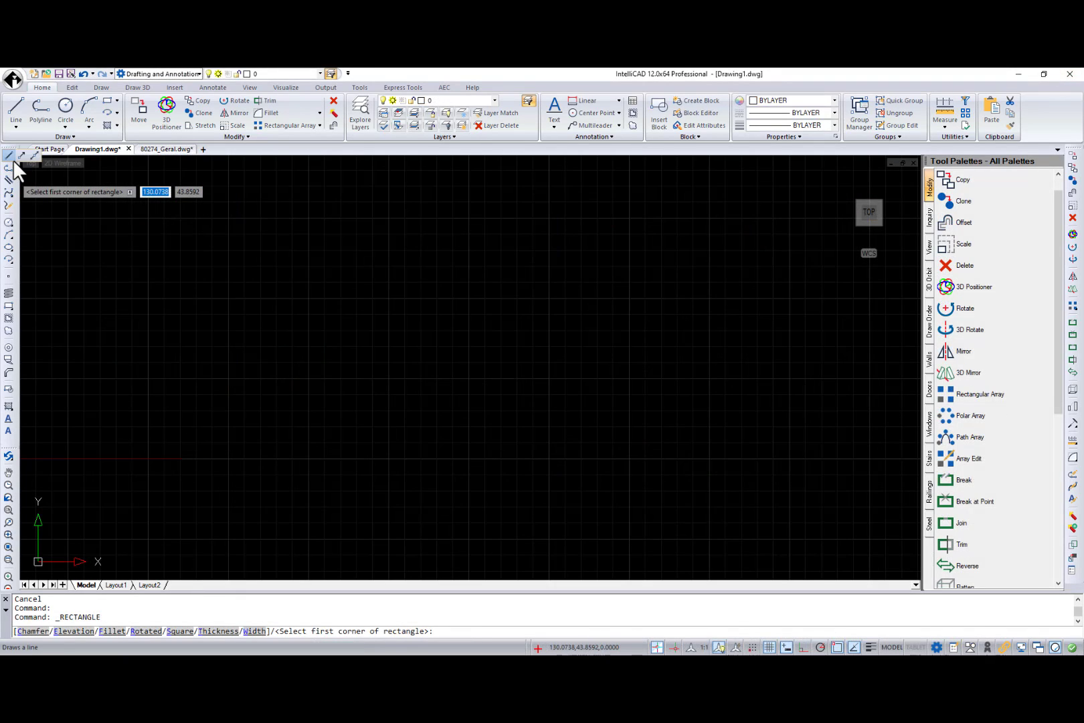
Start a line, float the Draw toolbar off the left dock, and start an arc.
click(9, 155)
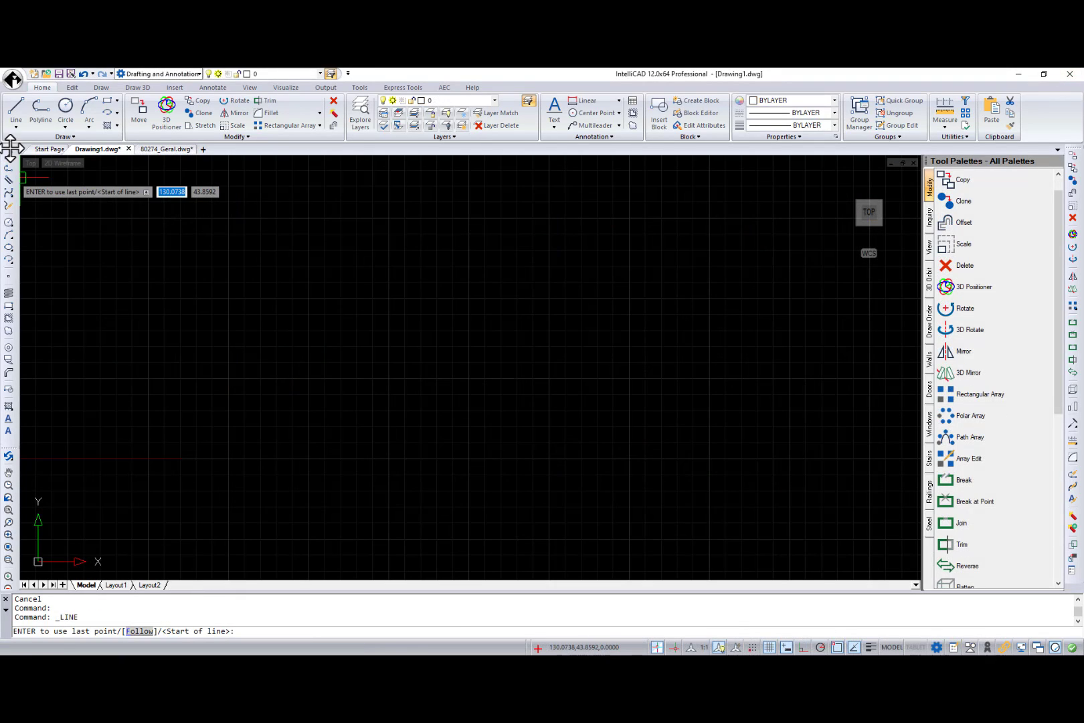
mouse_move(9, 152)
mouse_down()
mouse_move(186, 186)
mouse_move(209, 225)
mouse_up()
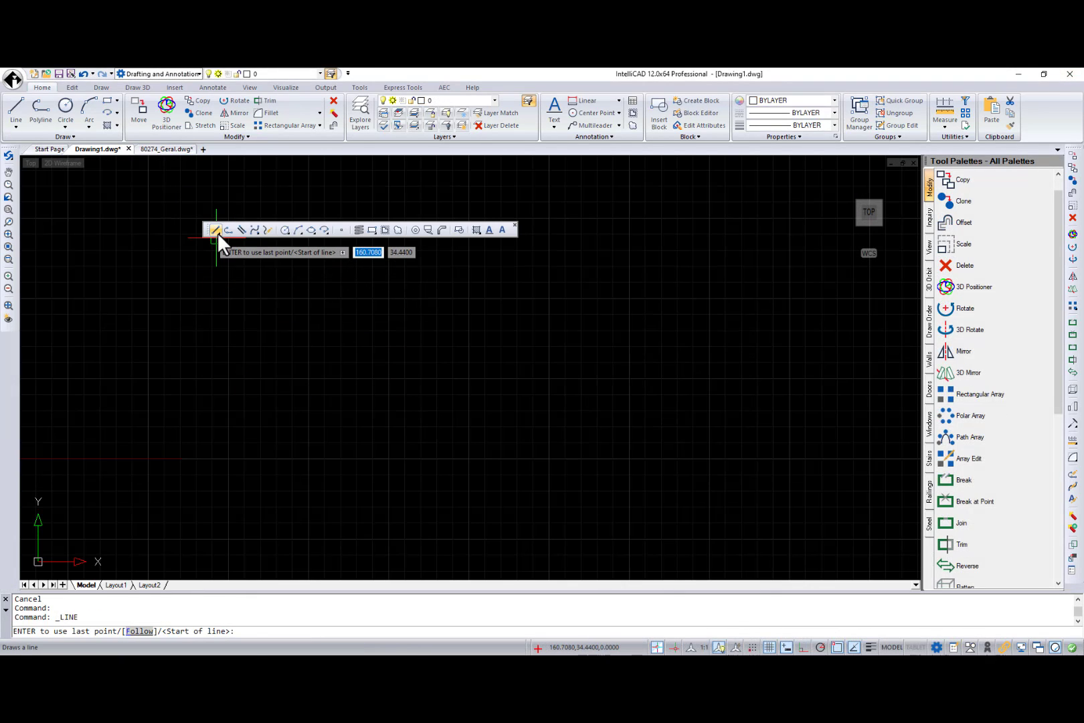
click(299, 231)
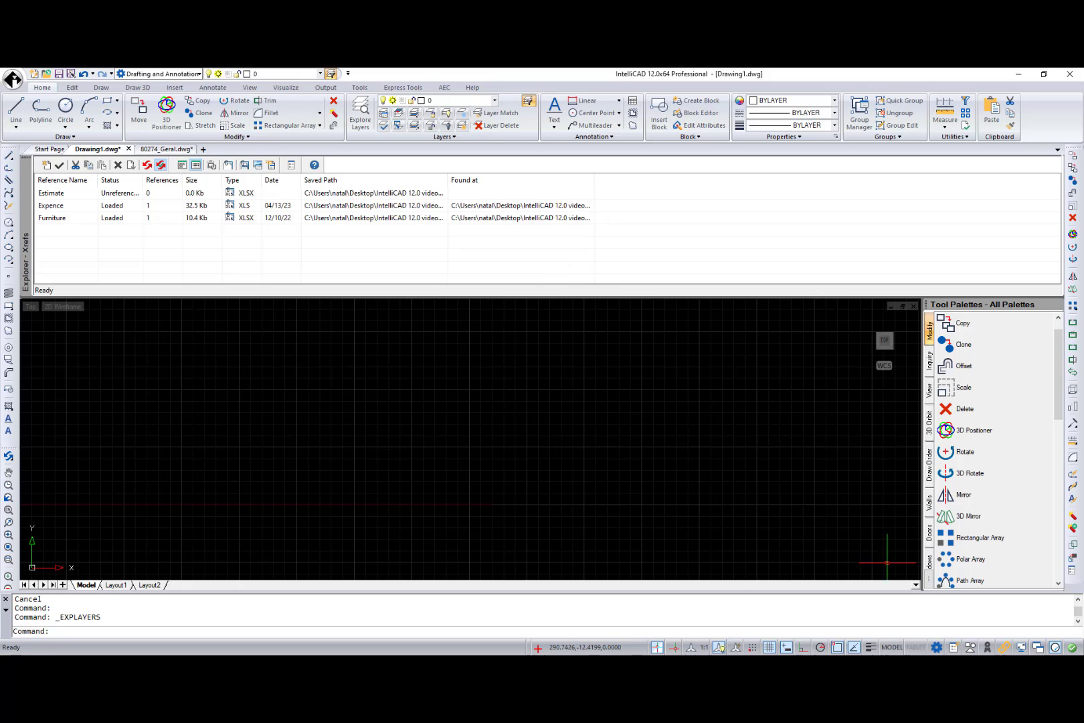
List the drawing's layouts and toggle the Perpendicular, Quadrant and Insertion Point entity snaps.
click(917, 585)
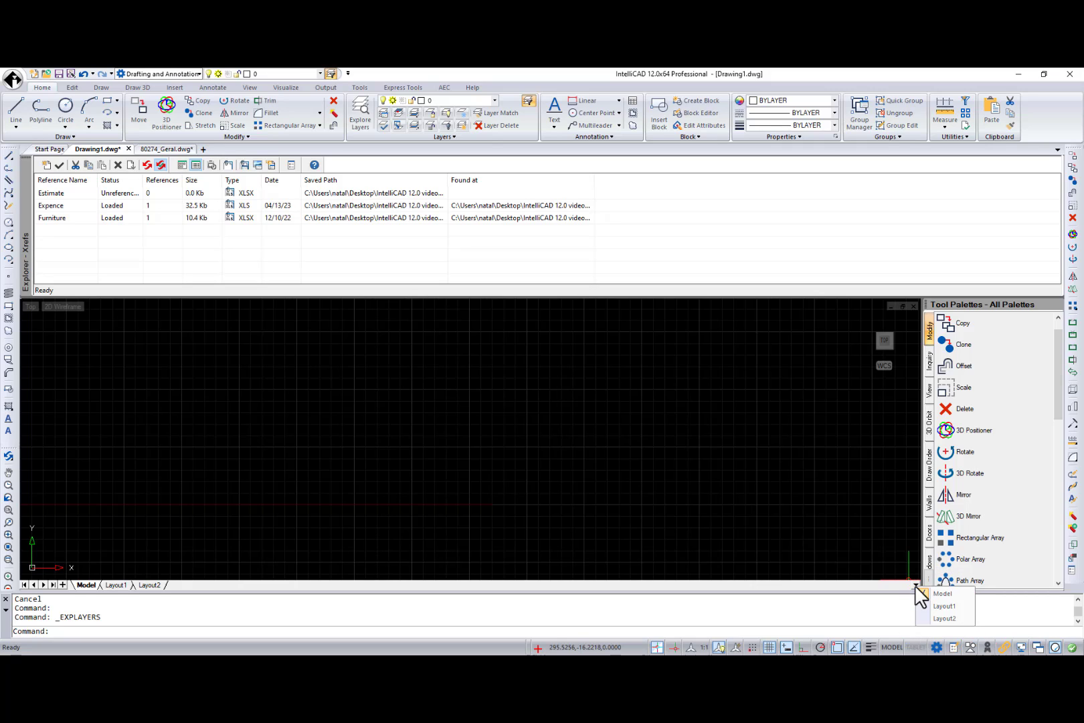
click(835, 647)
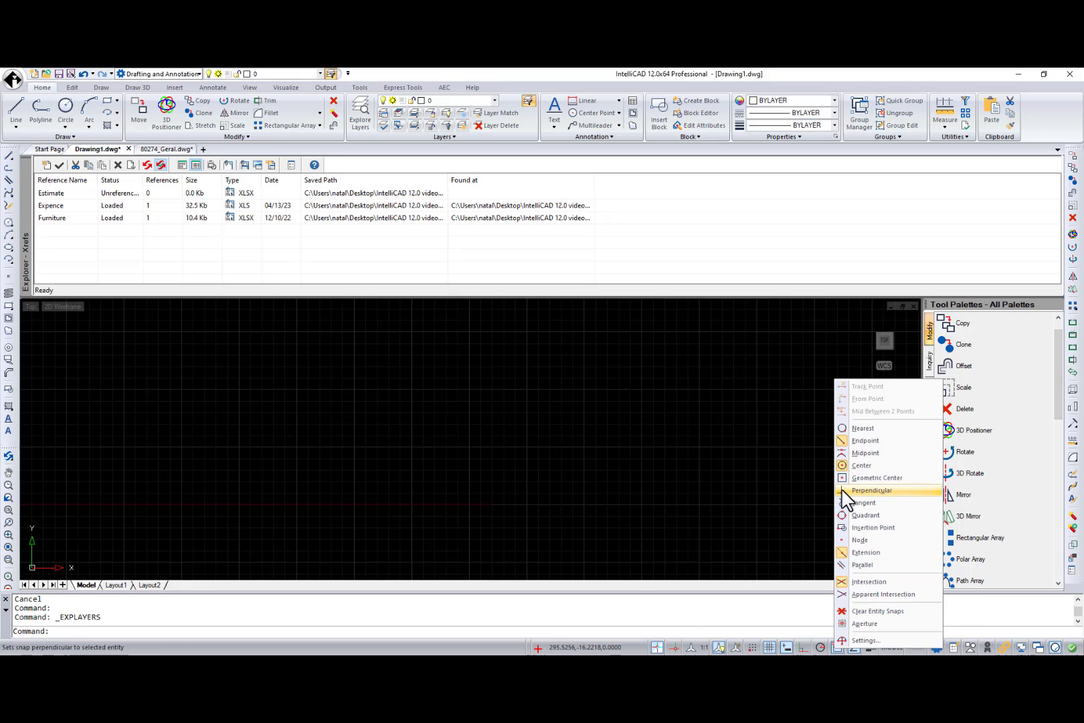
click(870, 490)
click(846, 515)
click(845, 528)
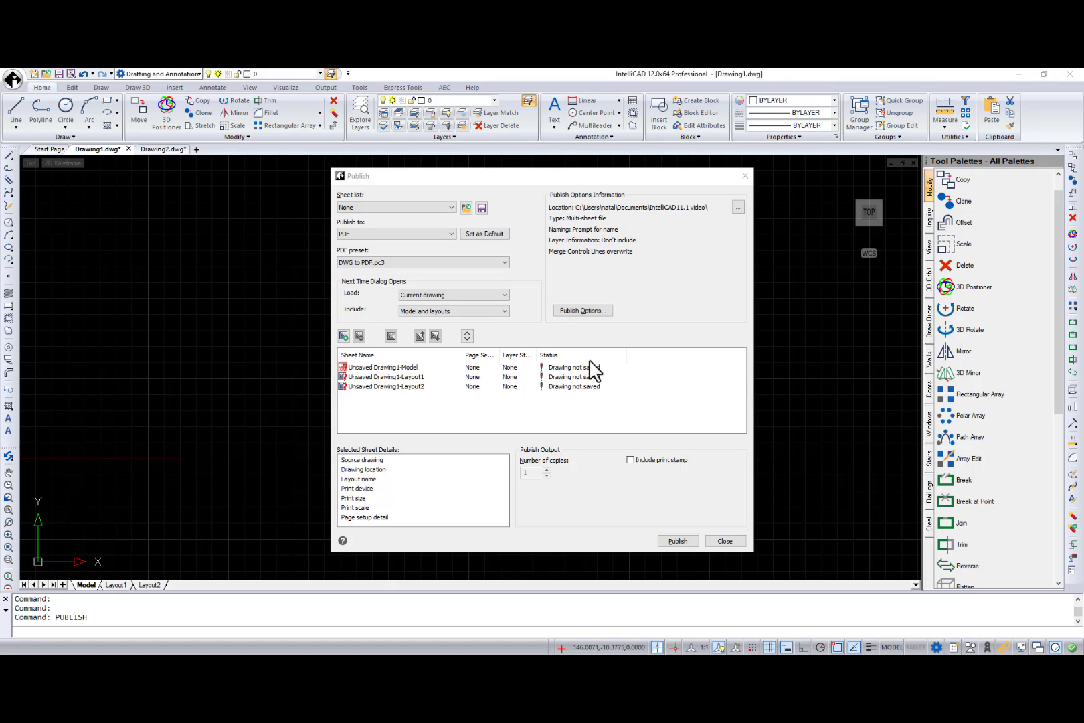
click(504, 262)
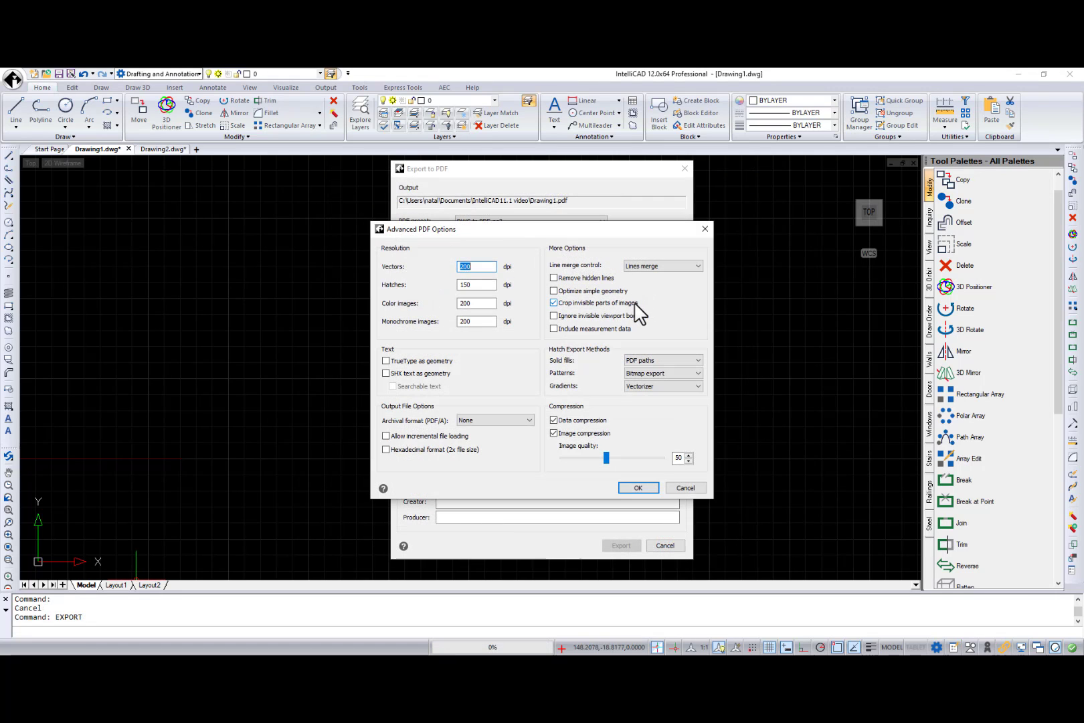
click(692, 360)
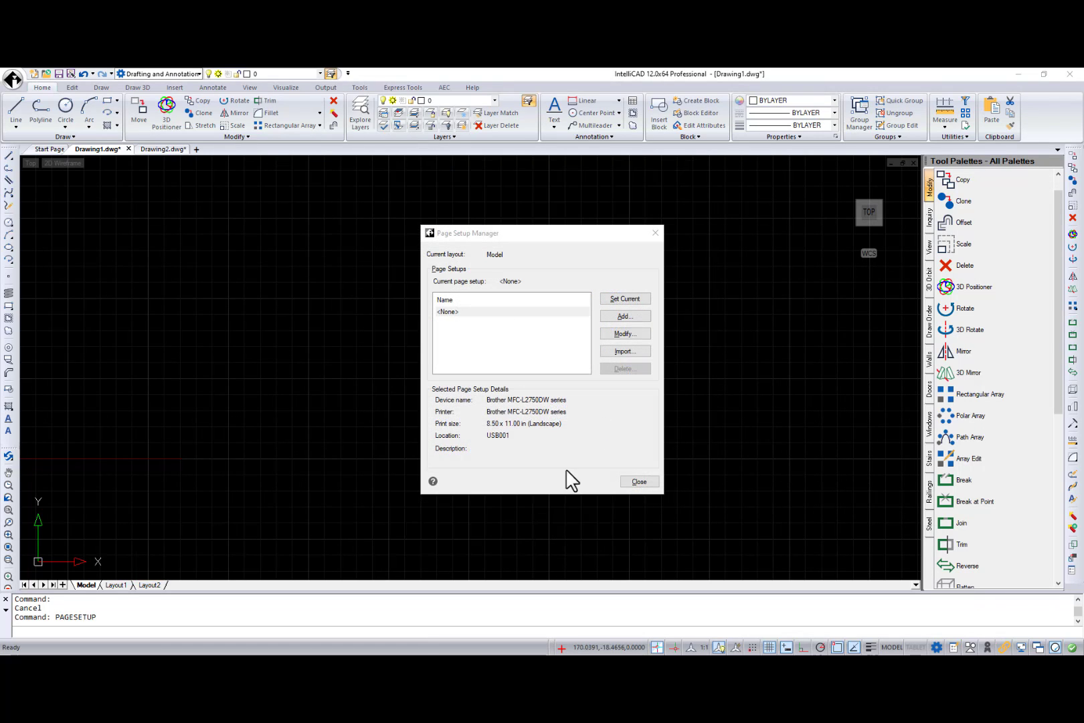
click(617, 351)
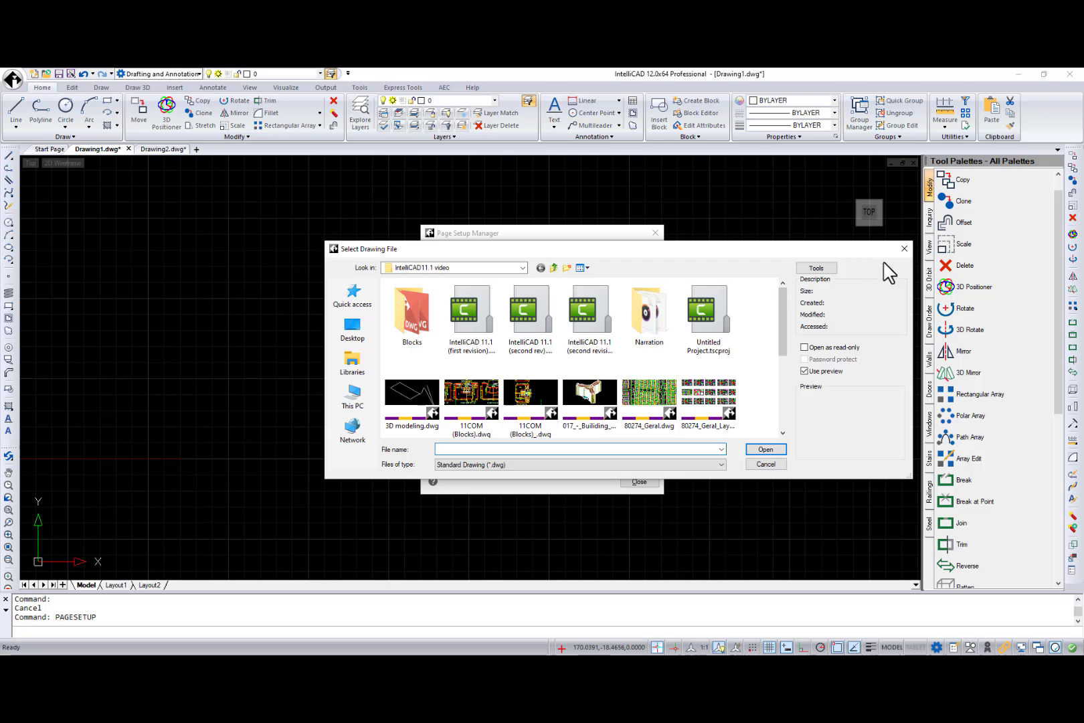
key(Escape)
click(633, 482)
text(PR)
key(Down)
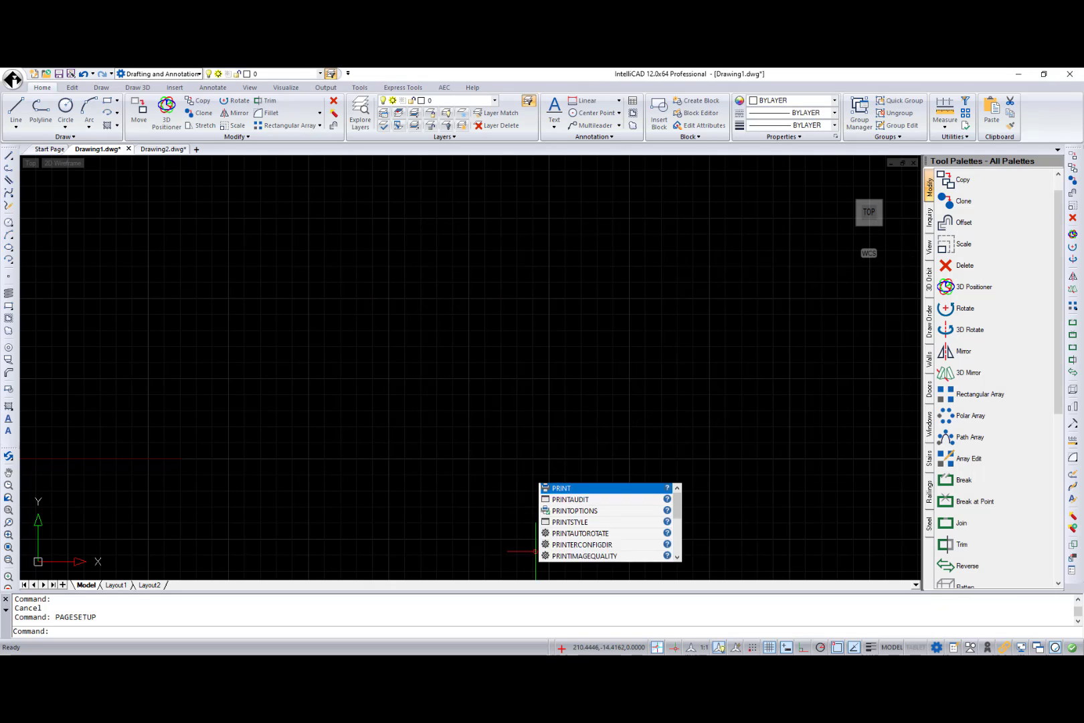
key(Return)
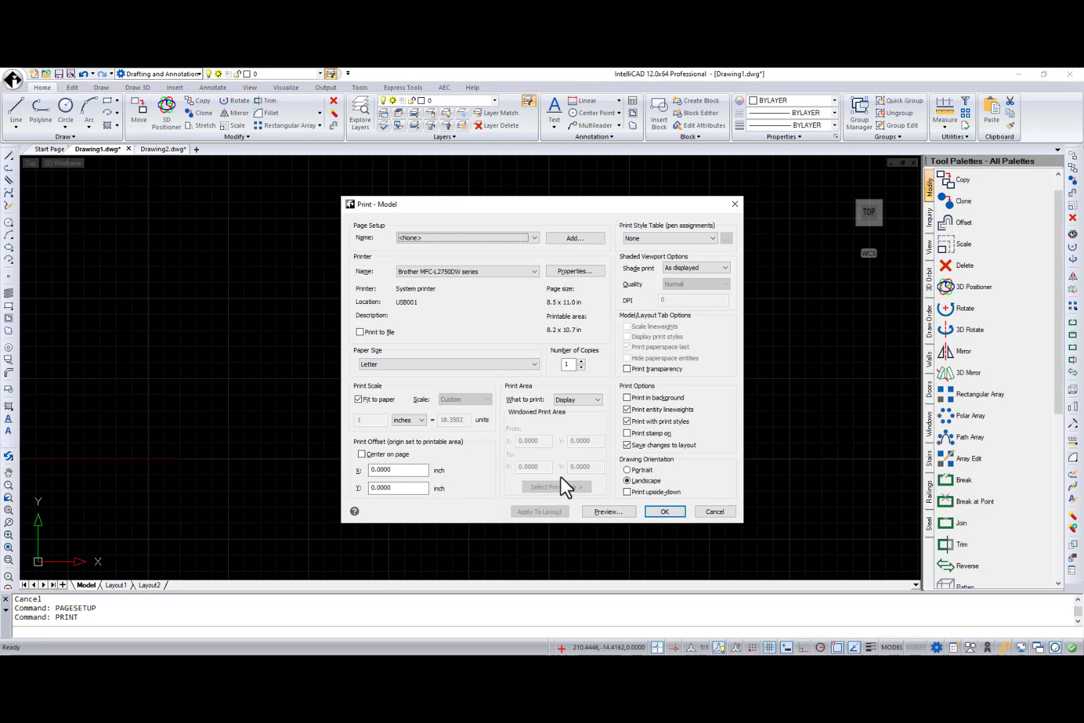
click(535, 238)
click(490, 267)
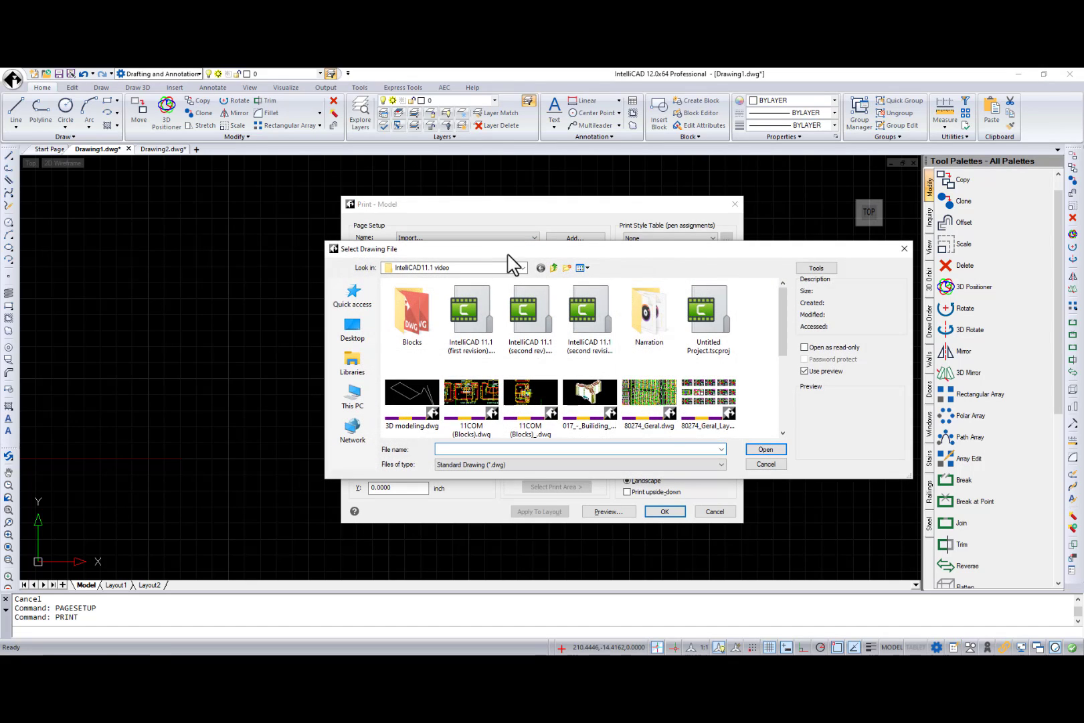
click(899, 249)
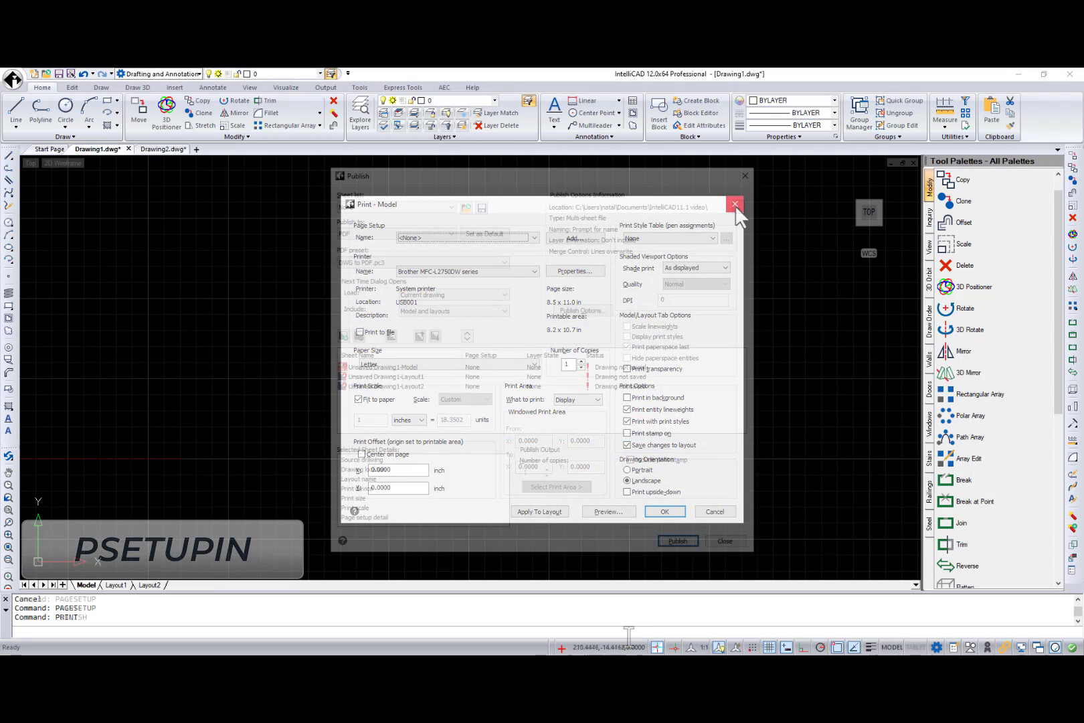
click(735, 204)
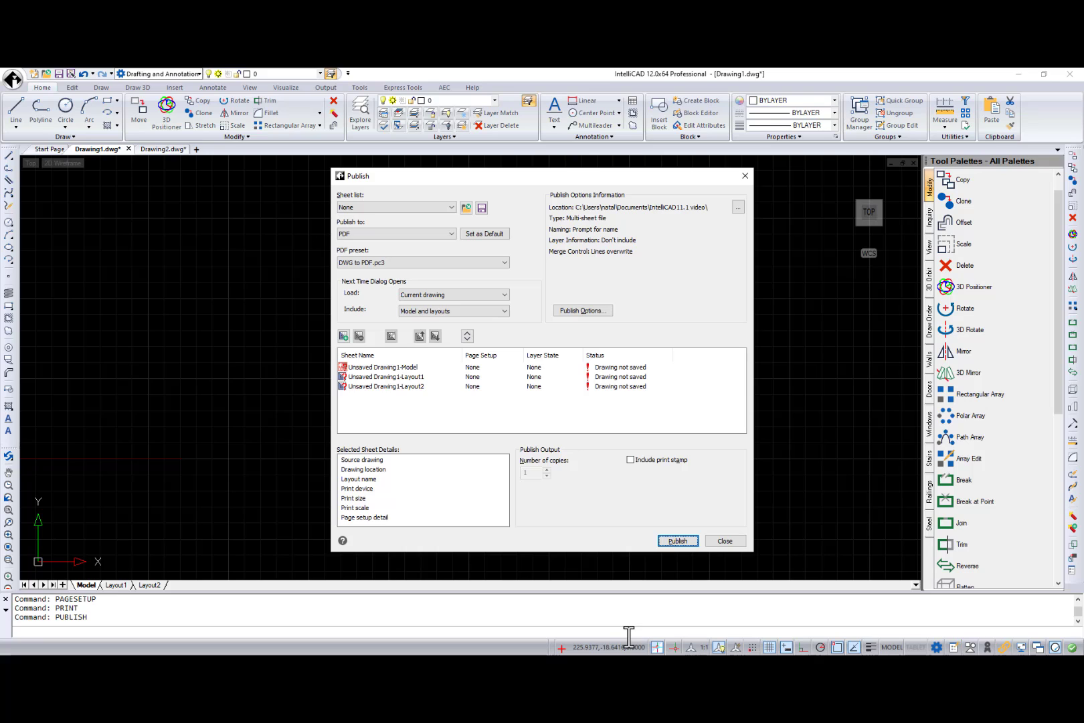
Open Layer States Manager from the Model sheet's Layer State dropdown, then start OFFSET in Drawing3.
click(550, 368)
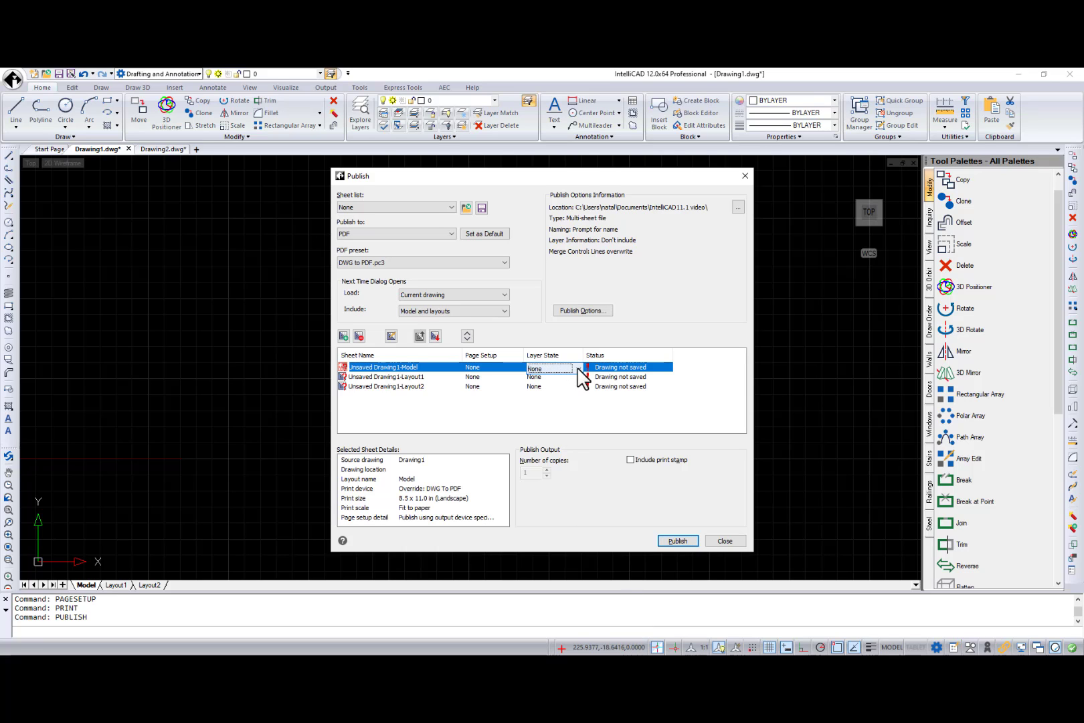
click(578, 368)
click(572, 392)
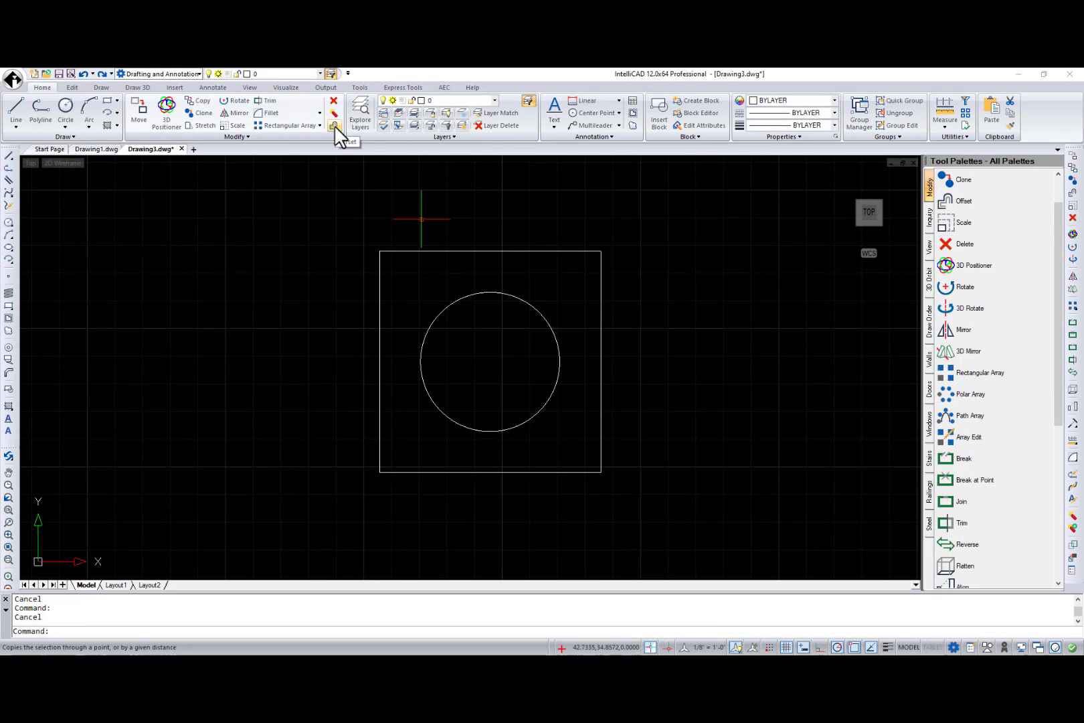
click(334, 125)
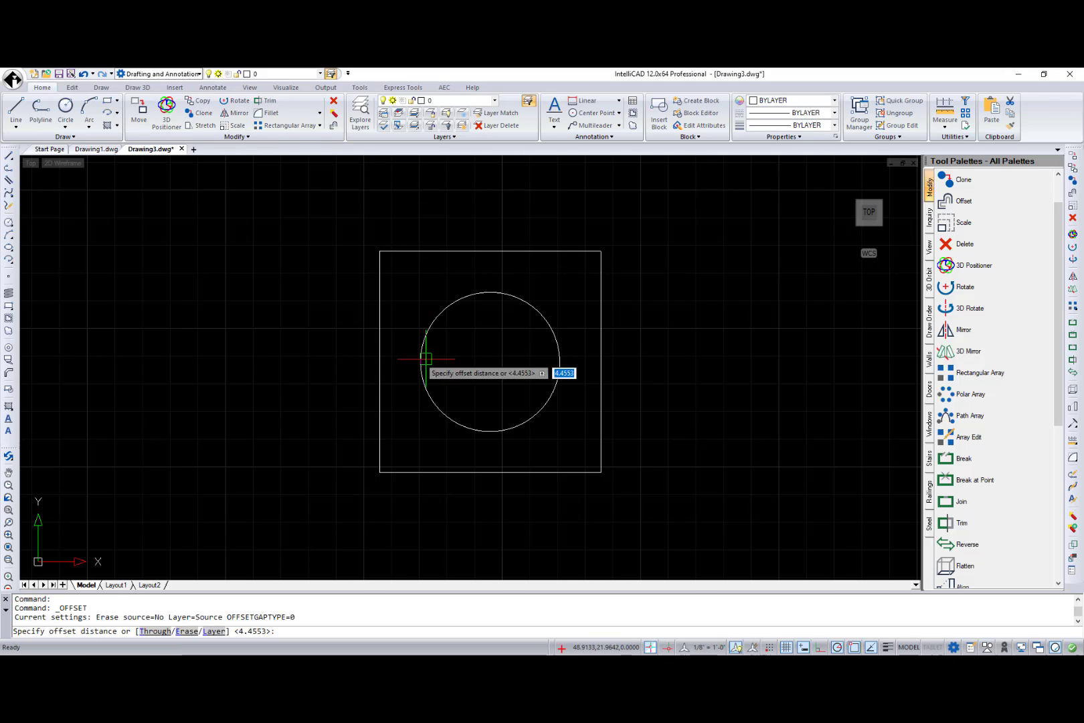
Offset the inner circle through the square's corner to make a larger concentric circle.
click(154, 631)
click(455, 420)
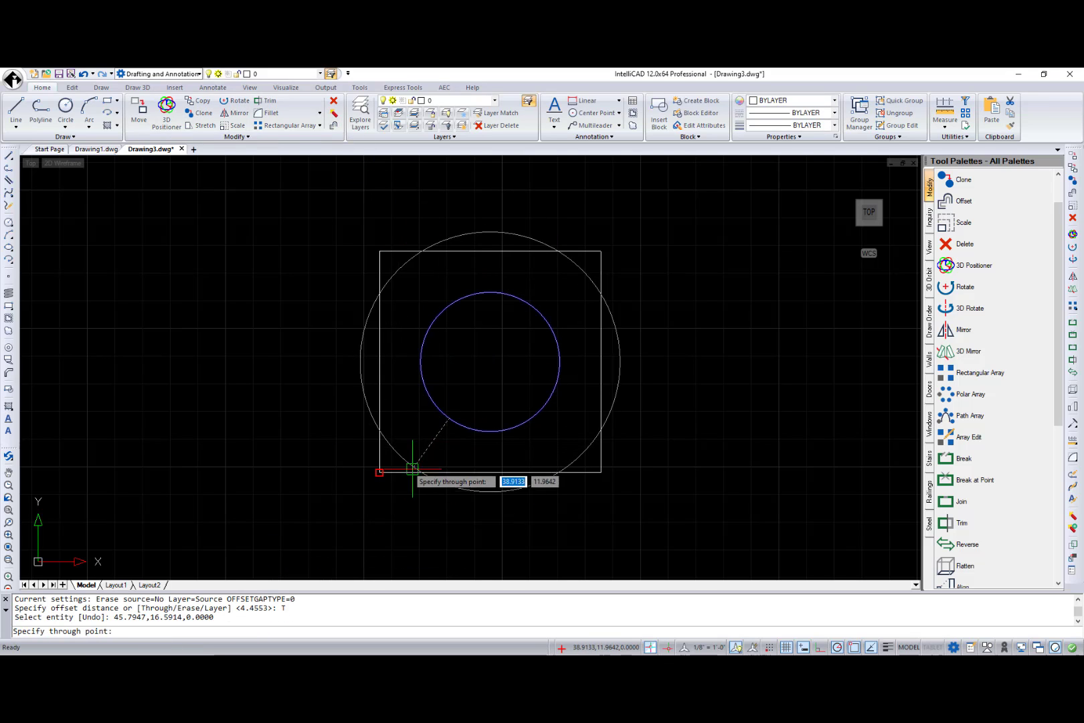
click(407, 478)
key(Return)
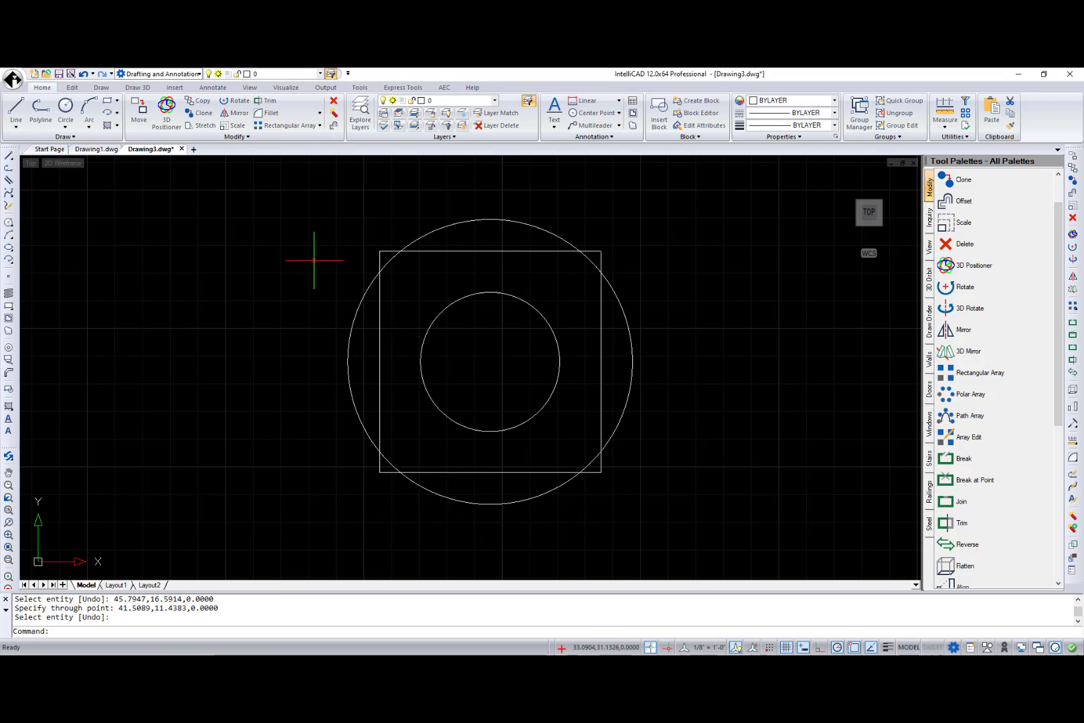
Trim three pieces of the outer circle using the square as the cutting edge.
click(267, 101)
click(408, 468)
key(Return)
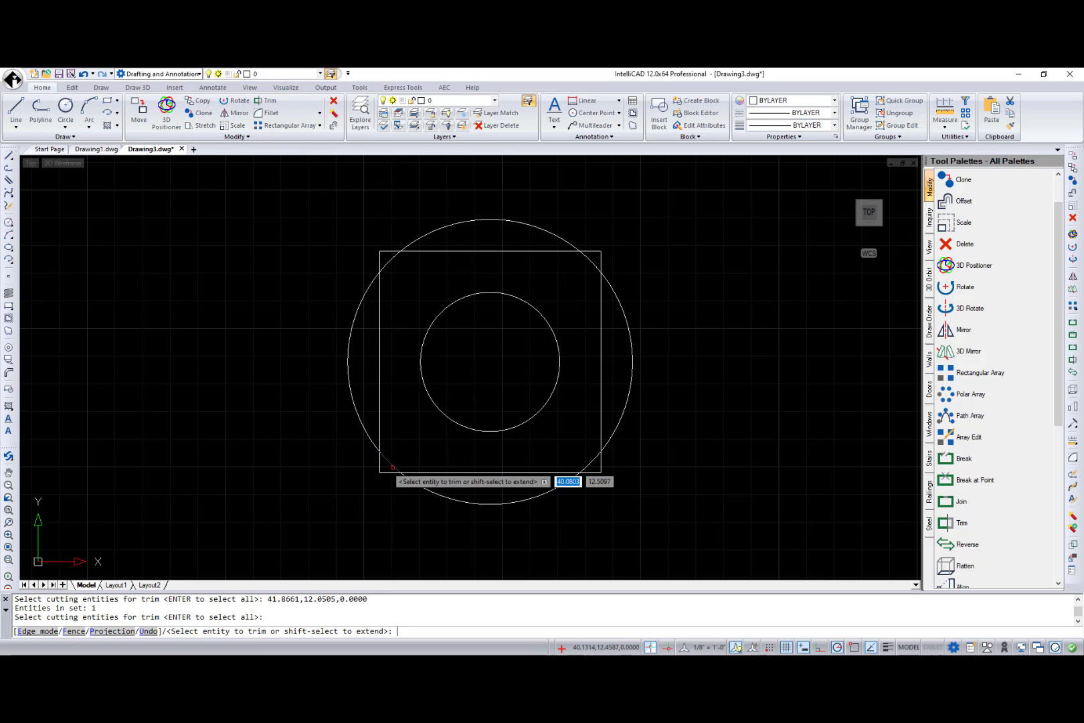
click(392, 466)
click(391, 258)
click(589, 258)
key(Return)
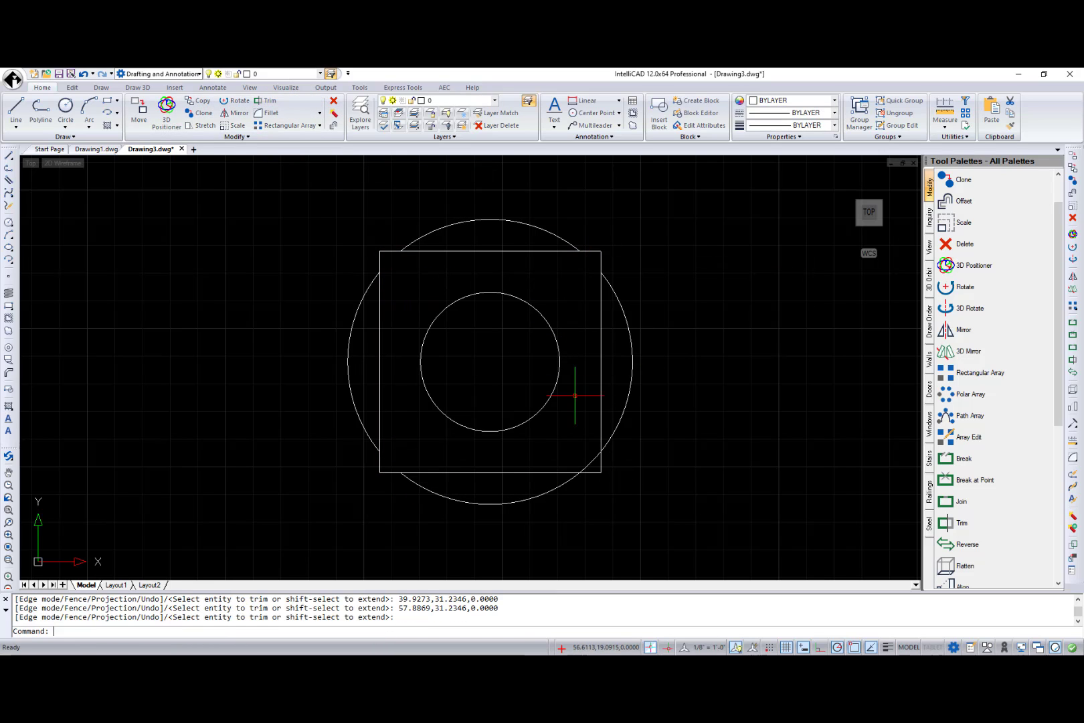
Extend two outer-circle arcs to the square as the boundary.
text(EXTEND)
key(Return)
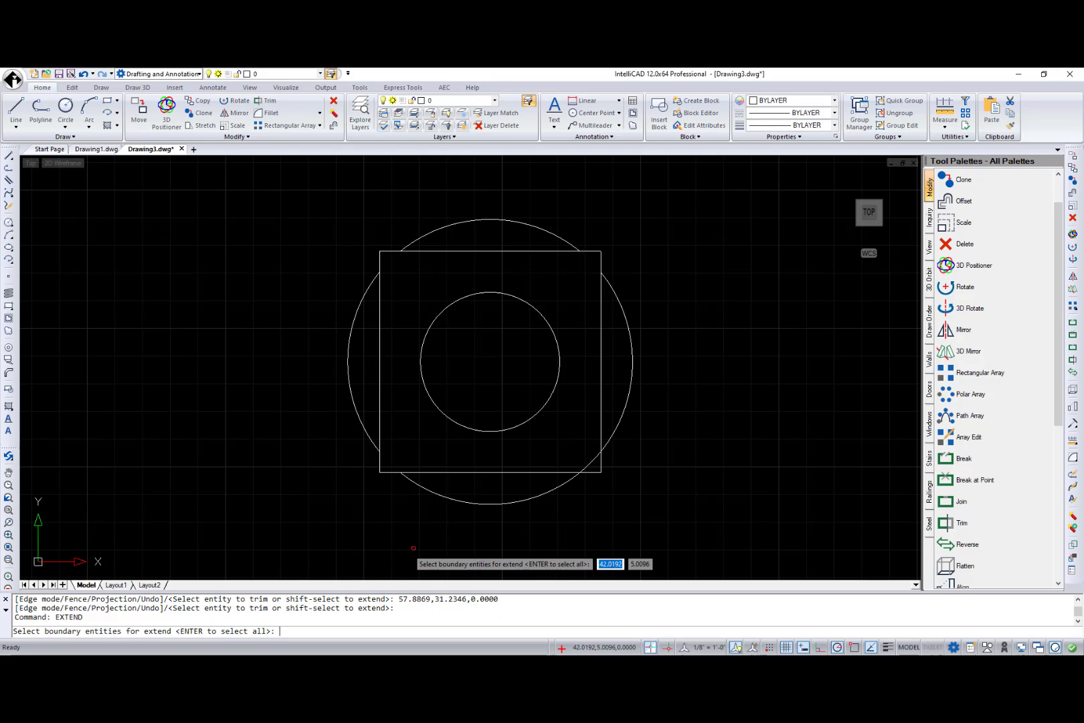
click(451, 471)
key(Return)
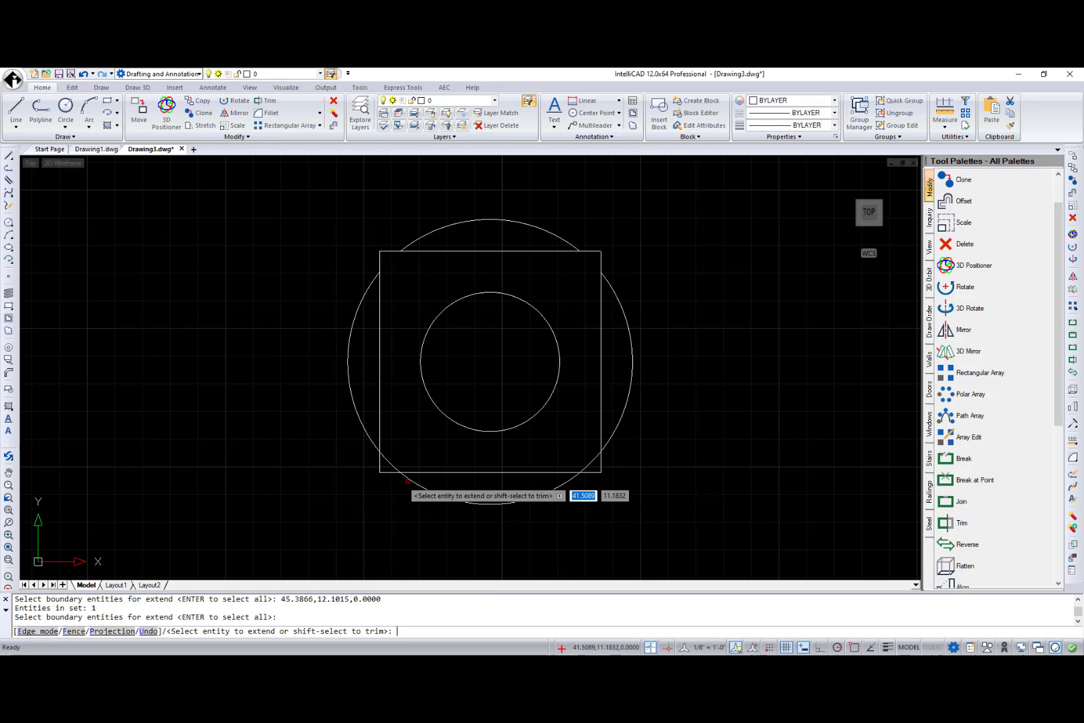
click(408, 480)
click(536, 229)
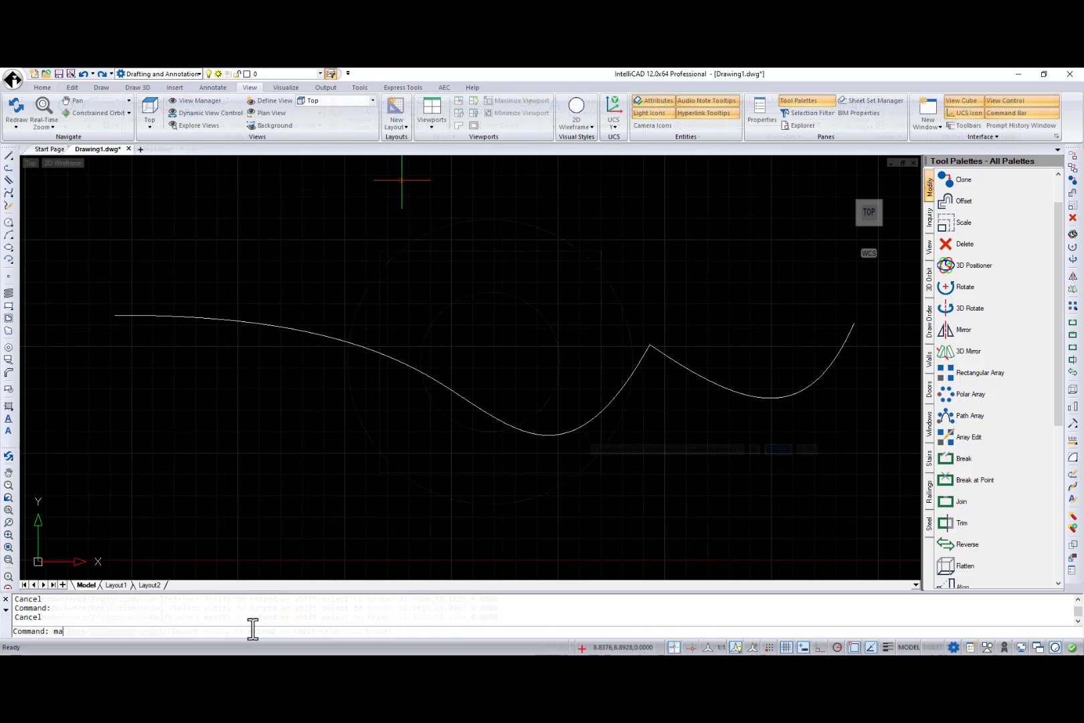
Start a shapefile map import and cancel the file selection.
text(pimp)
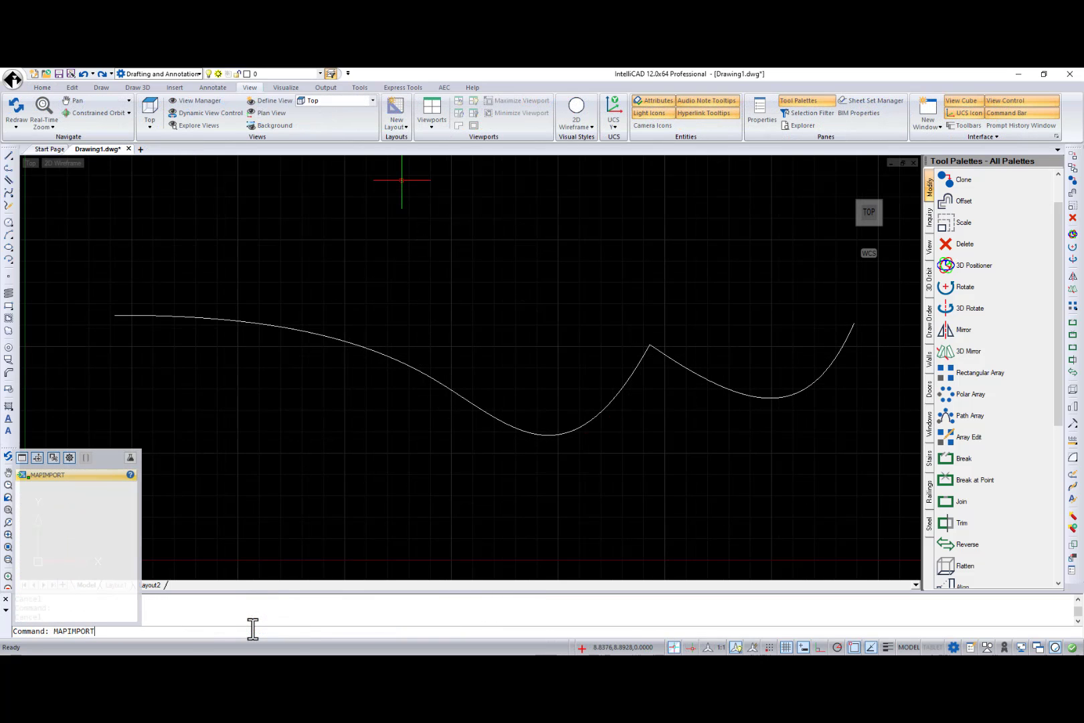
key(Return)
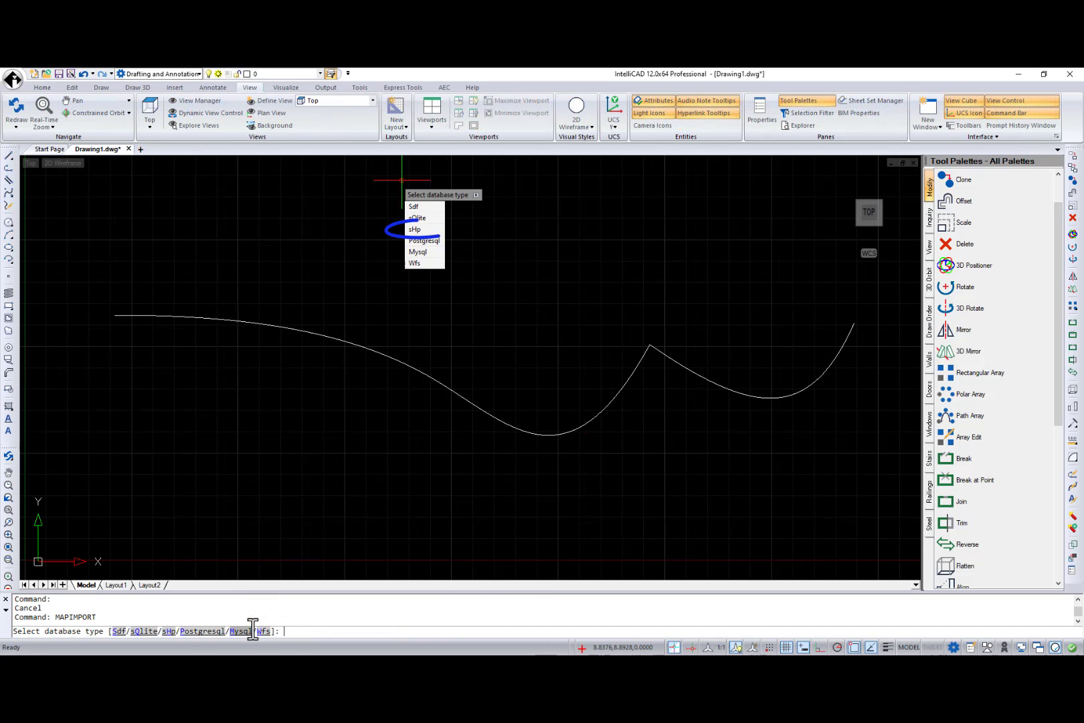
click(169, 631)
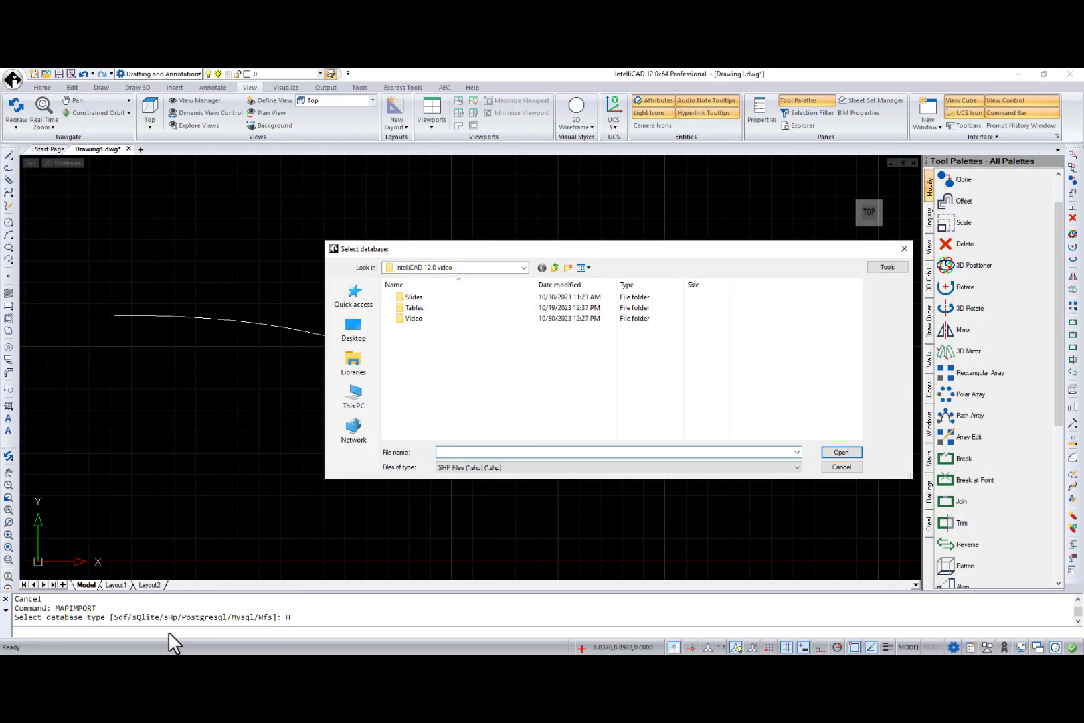
key(Escape)
Join the right-hand curve onto the wavy spline with SPLINEEDIT.
text(splineedit)
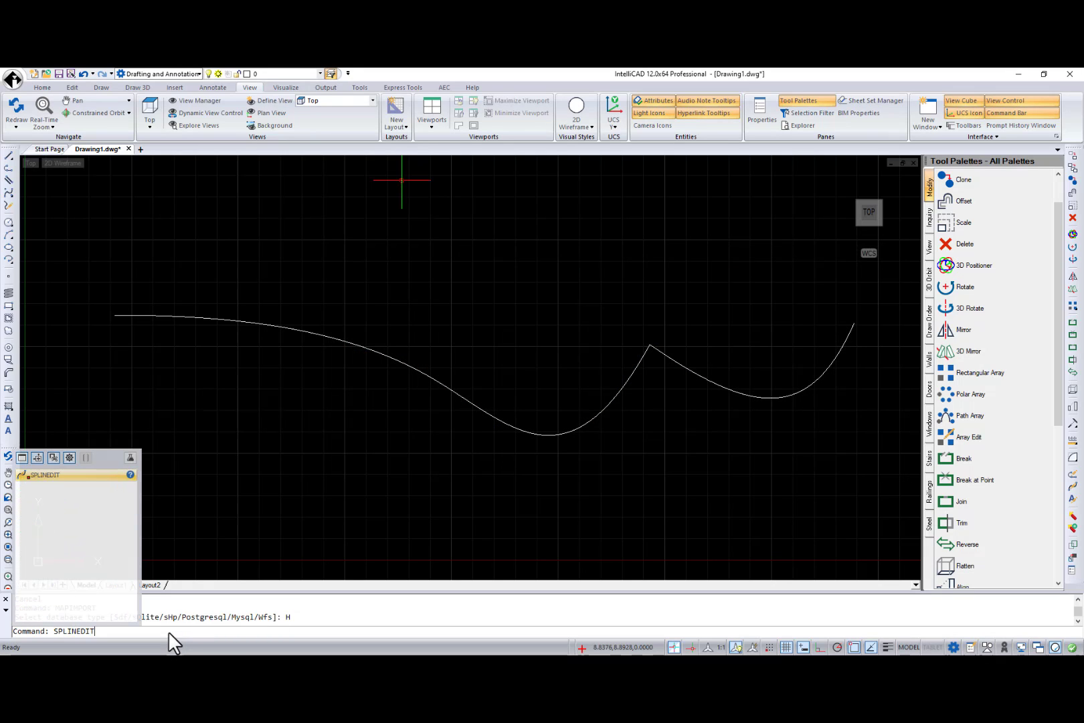
key(Return)
click(346, 340)
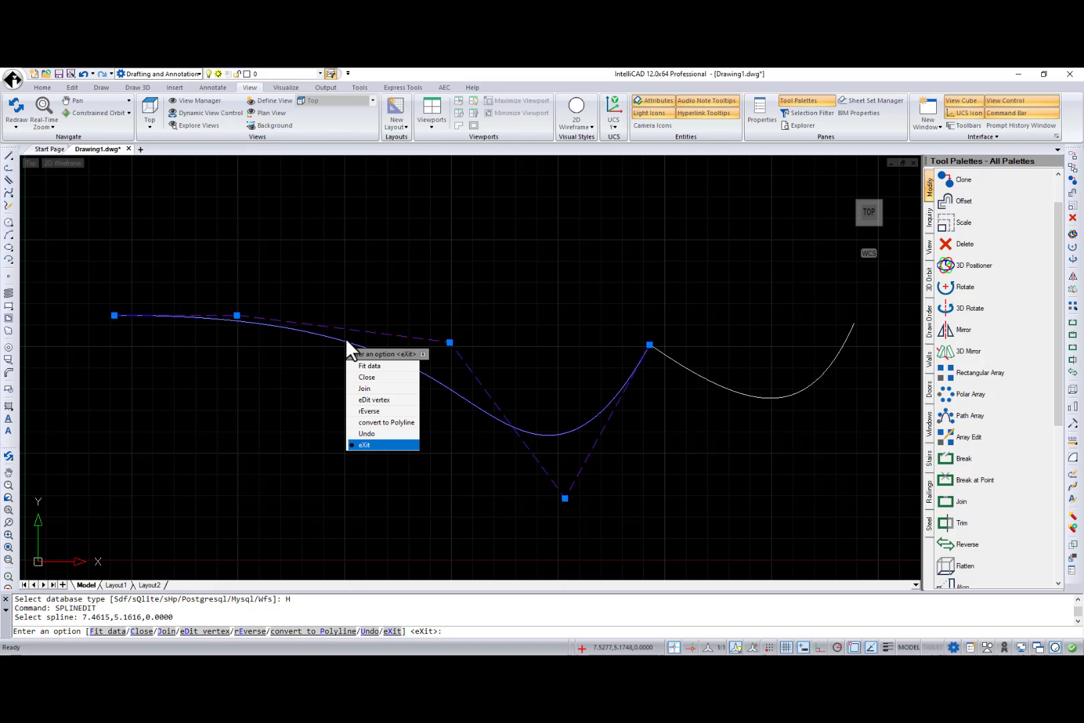
click(364, 388)
click(698, 372)
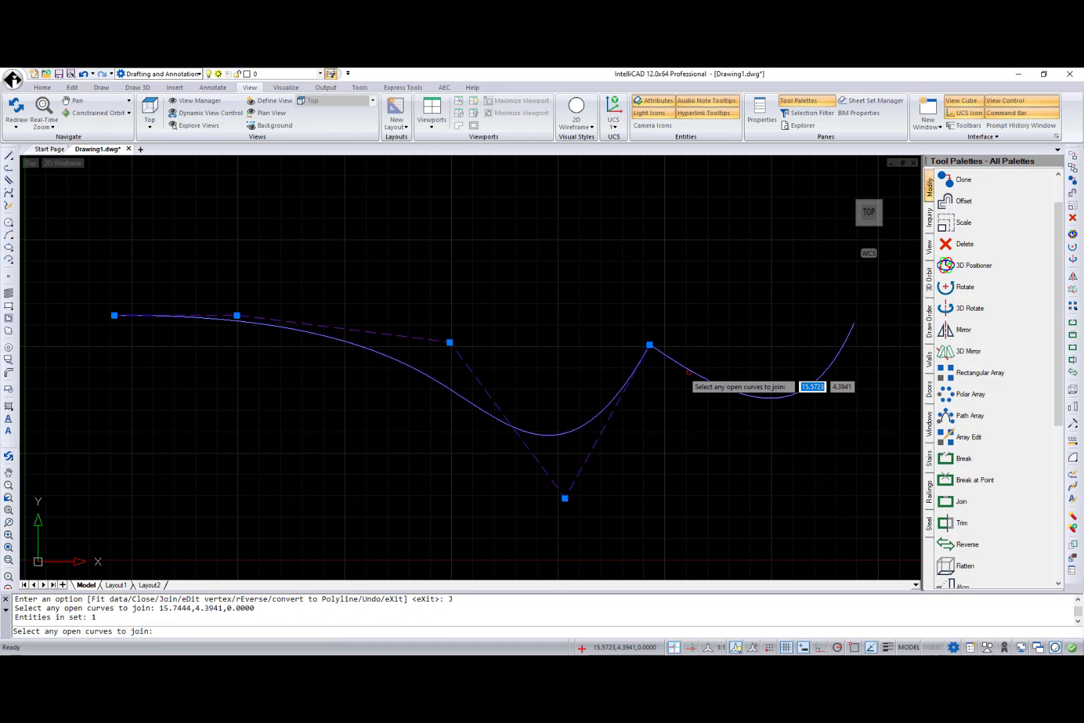
key(Return)
key(Escape)
Retype splineedit at the command line and cancel it without running.
text(splineedit)
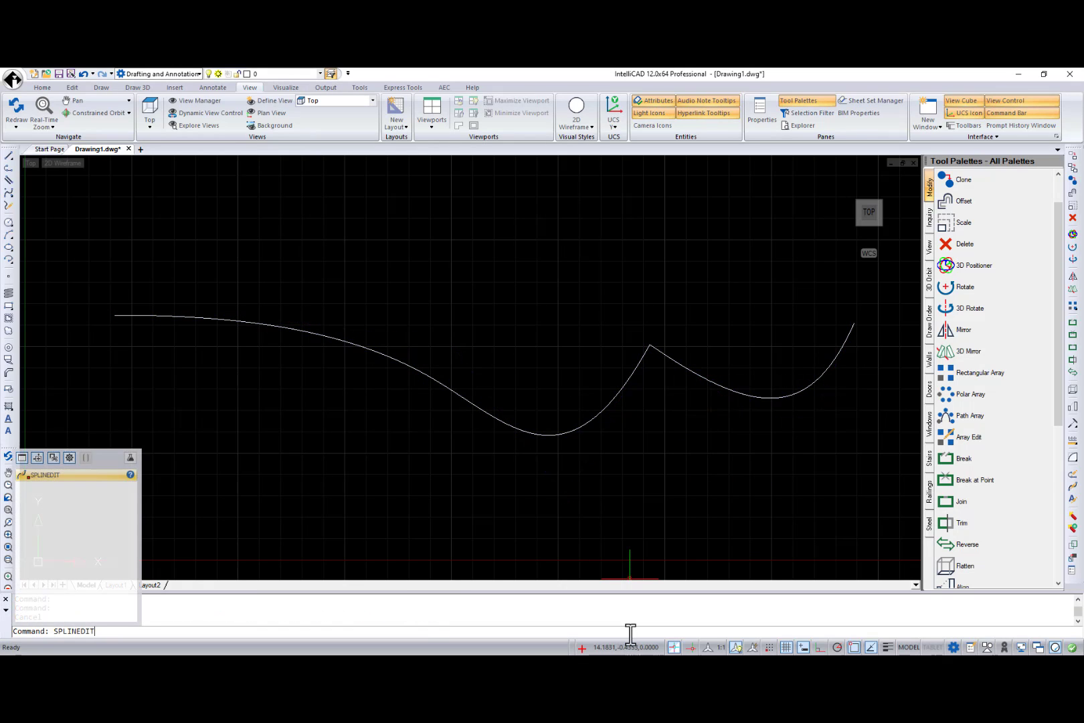
key(shift+Left)
key(shift+Left)
key(shift+Left)
key(shift+Left)
key(shift+Left)
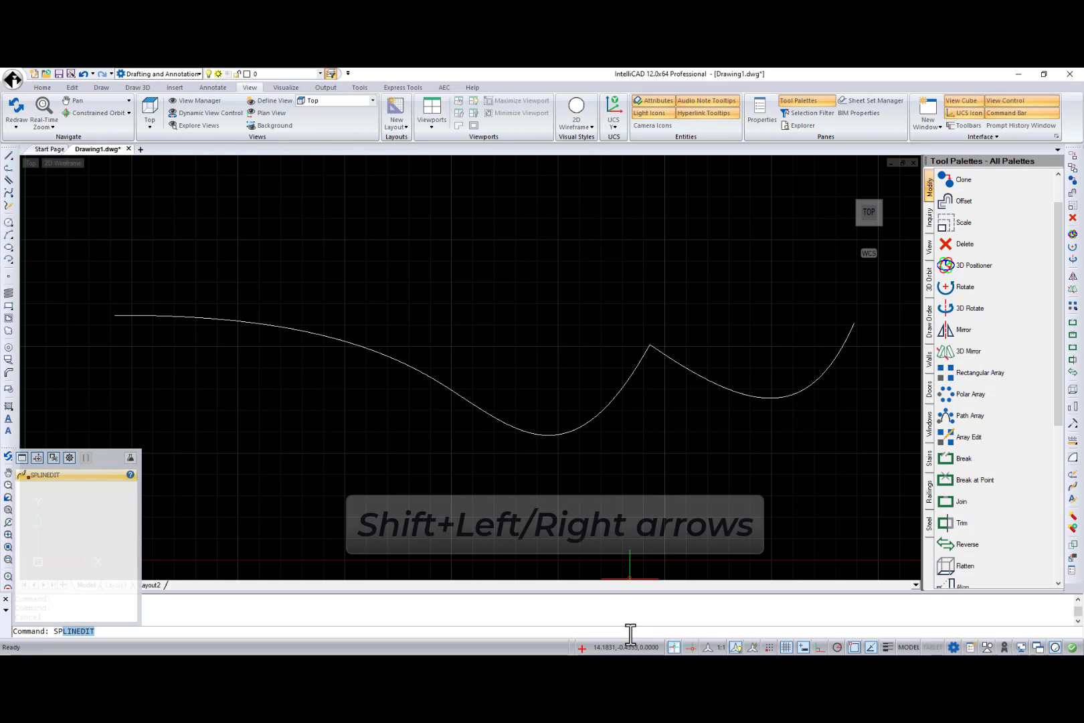
key(shift+Right)
key(shift+Right)
key(shift+Right)
key(shift+Right)
key(shift+Right)
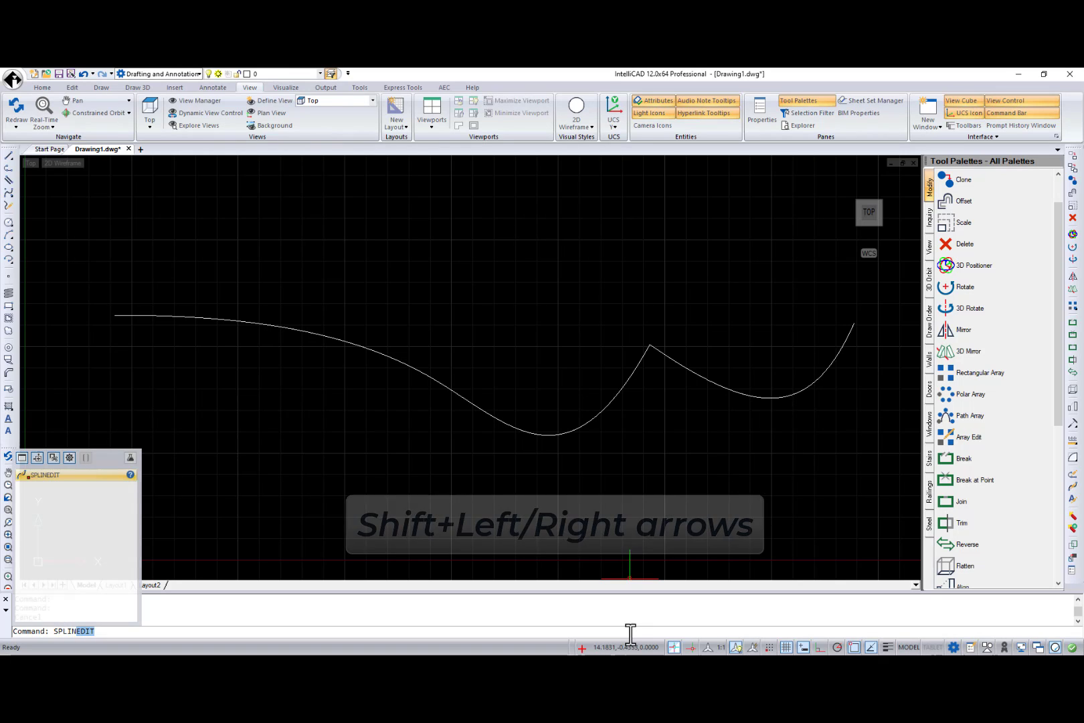
key(Escape)
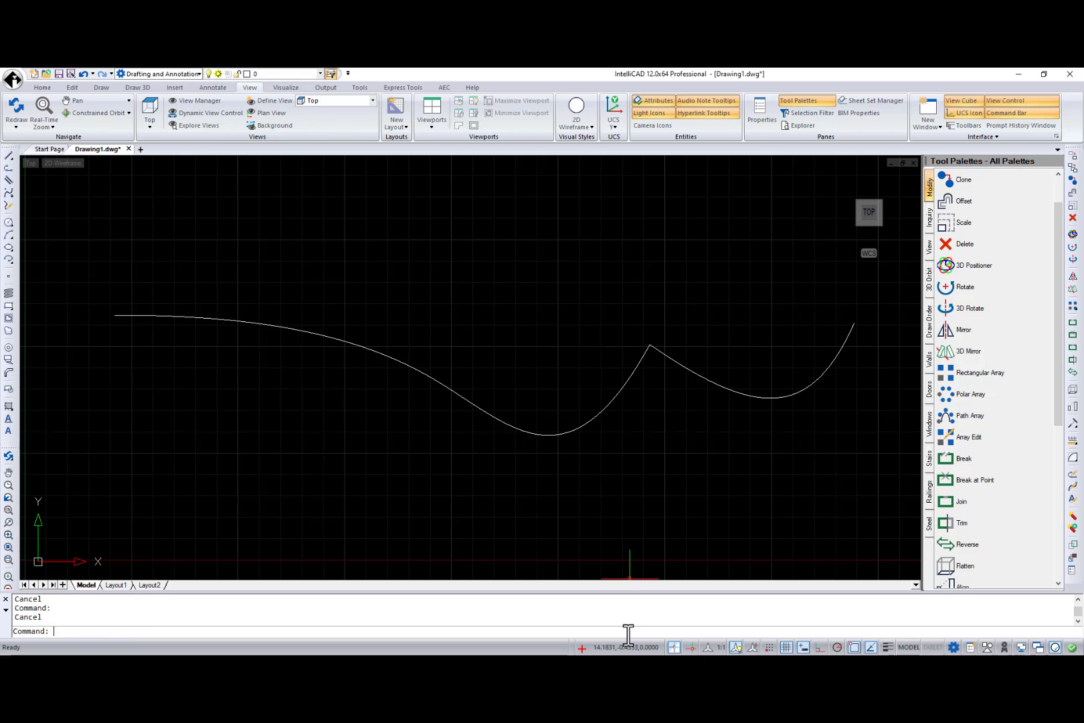
Review the entity snap settings via OSNAP and close Drawing Settings.
text(osnap)
key(Return)
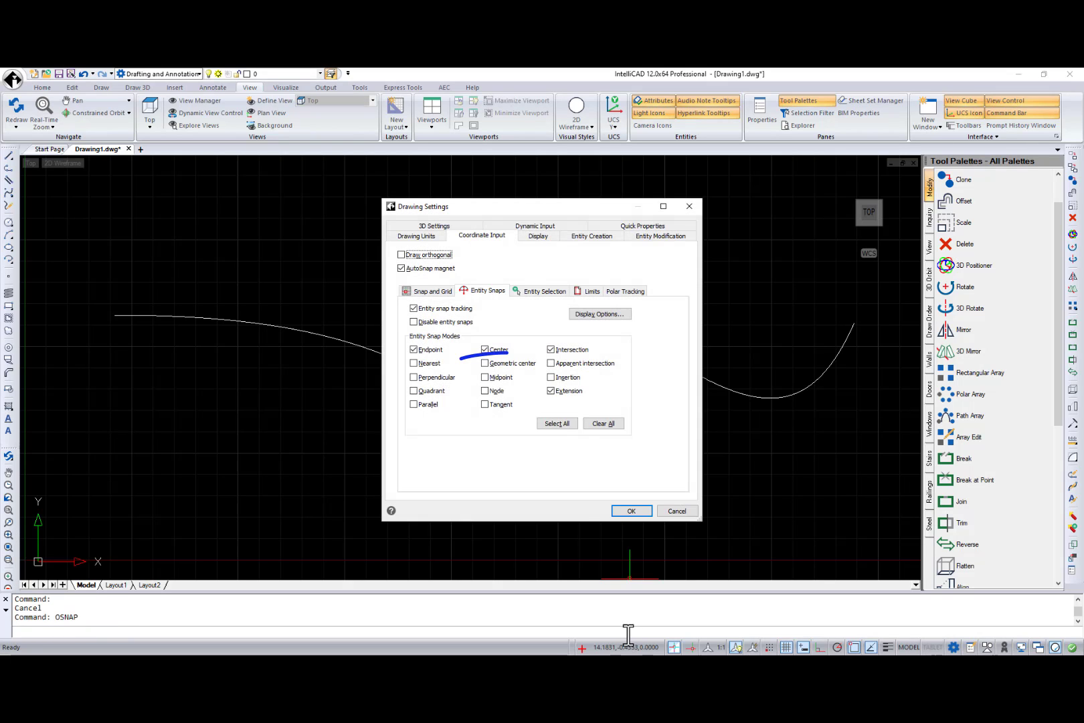
click(689, 206)
Start a line at a point above the spline, dismissing the end-point snap menu.
click(9, 155)
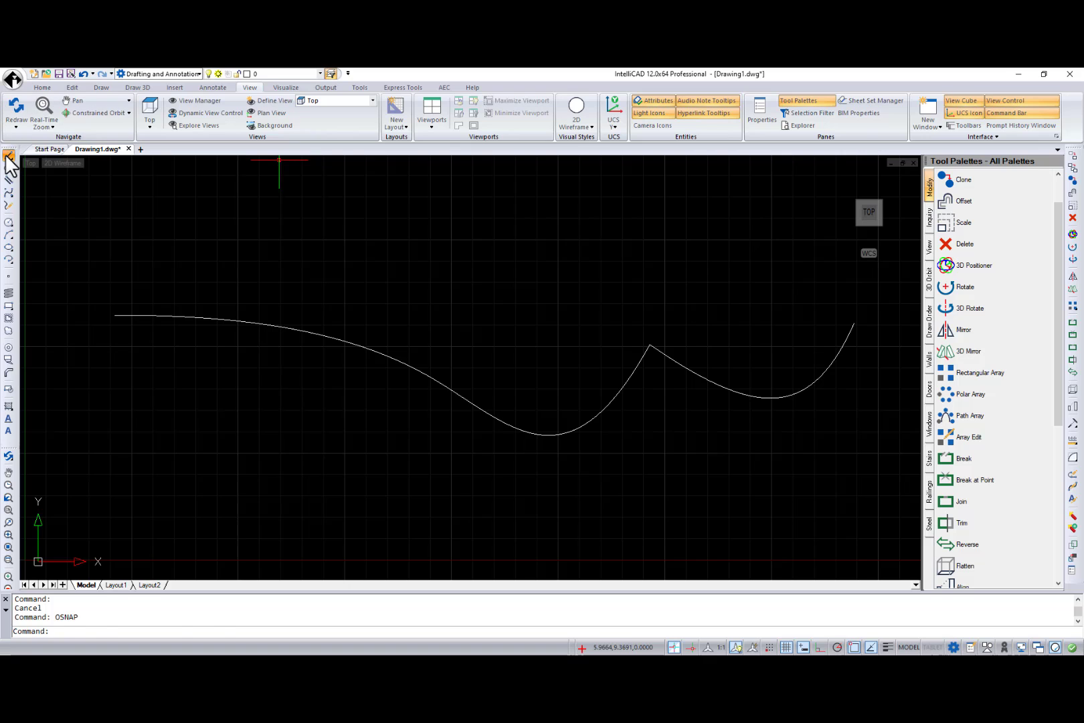
click(248, 279)
shift+right_click(435, 364)
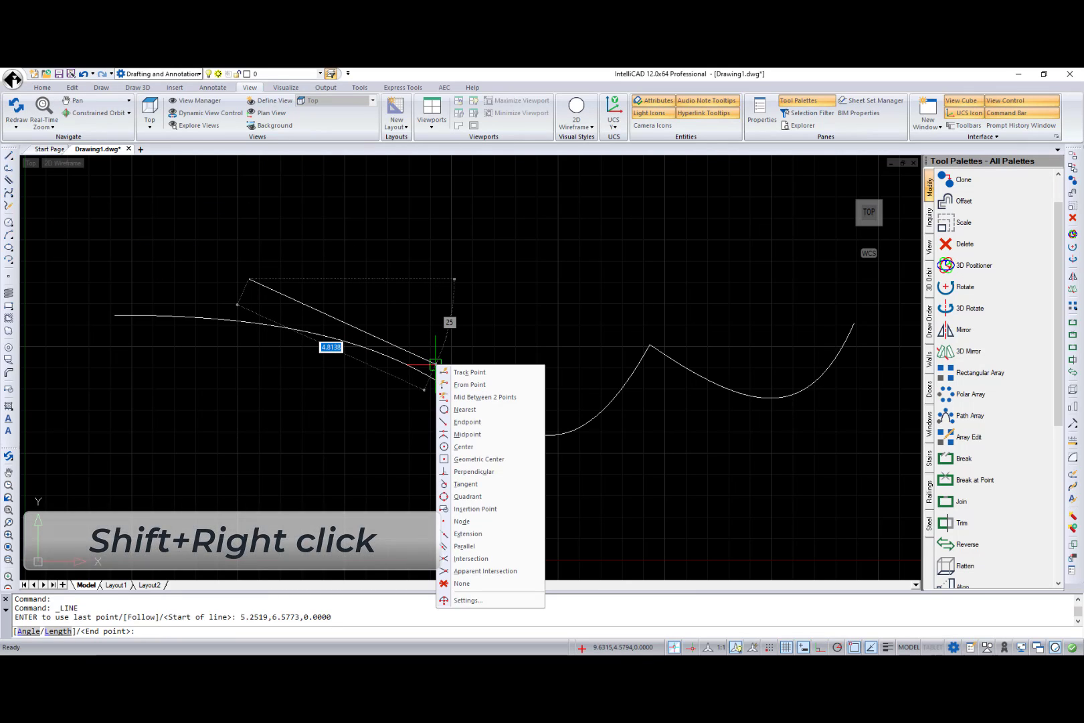
key(Escape)
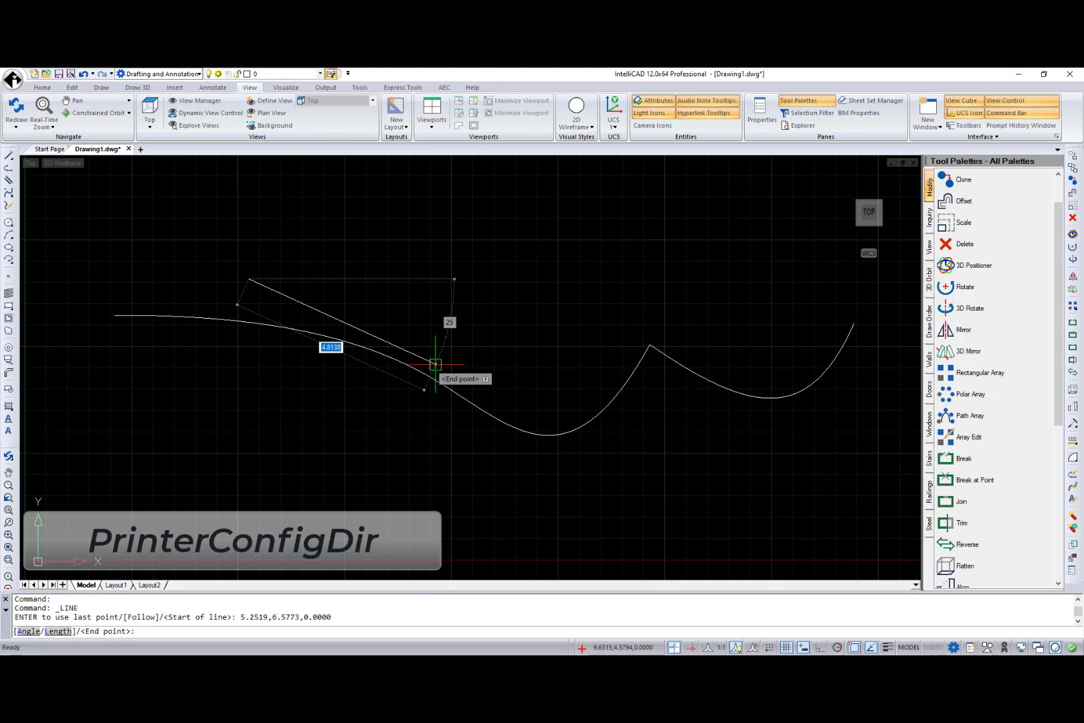